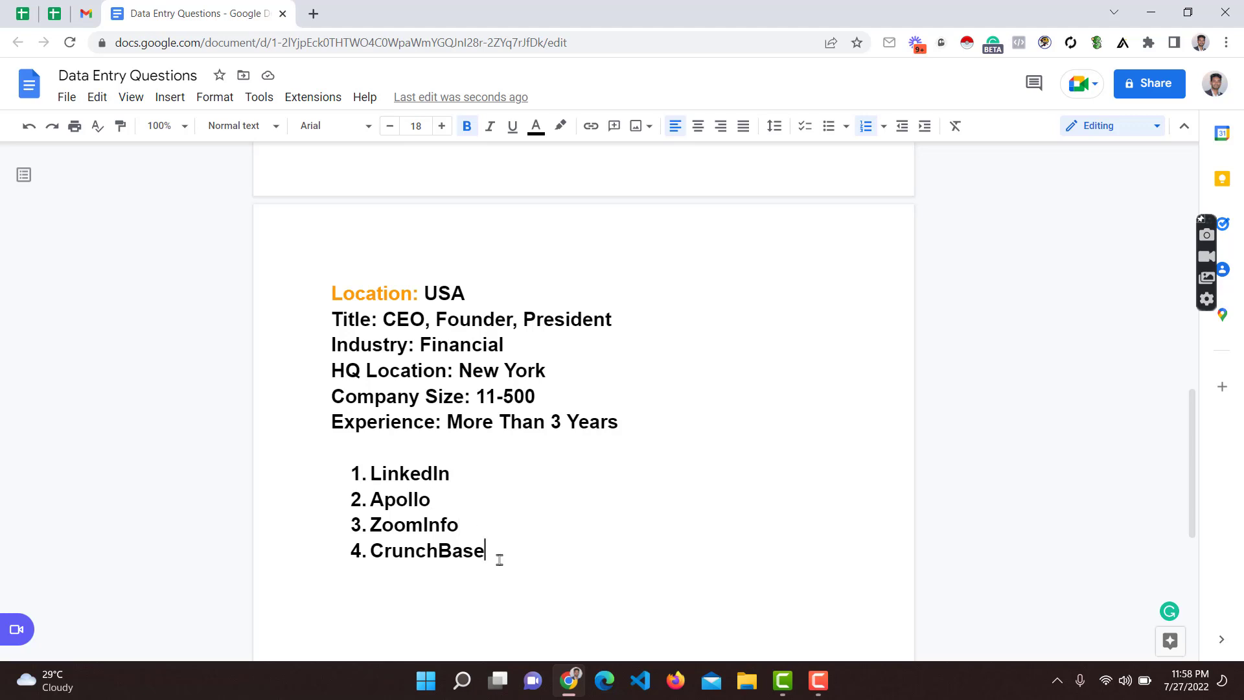
Review the numbered list of lead sources in the document, from LinkedIn to CrunchBase
left_click_drag(472, 531, 368, 532)
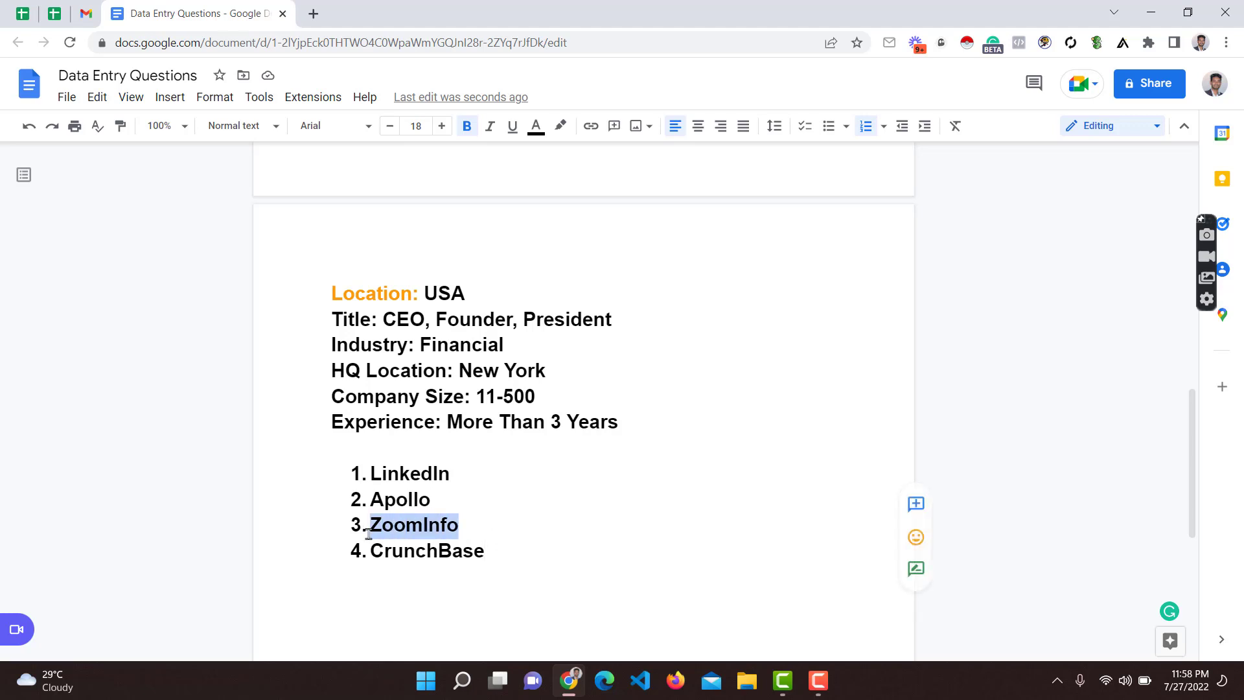
left_click(456, 523)
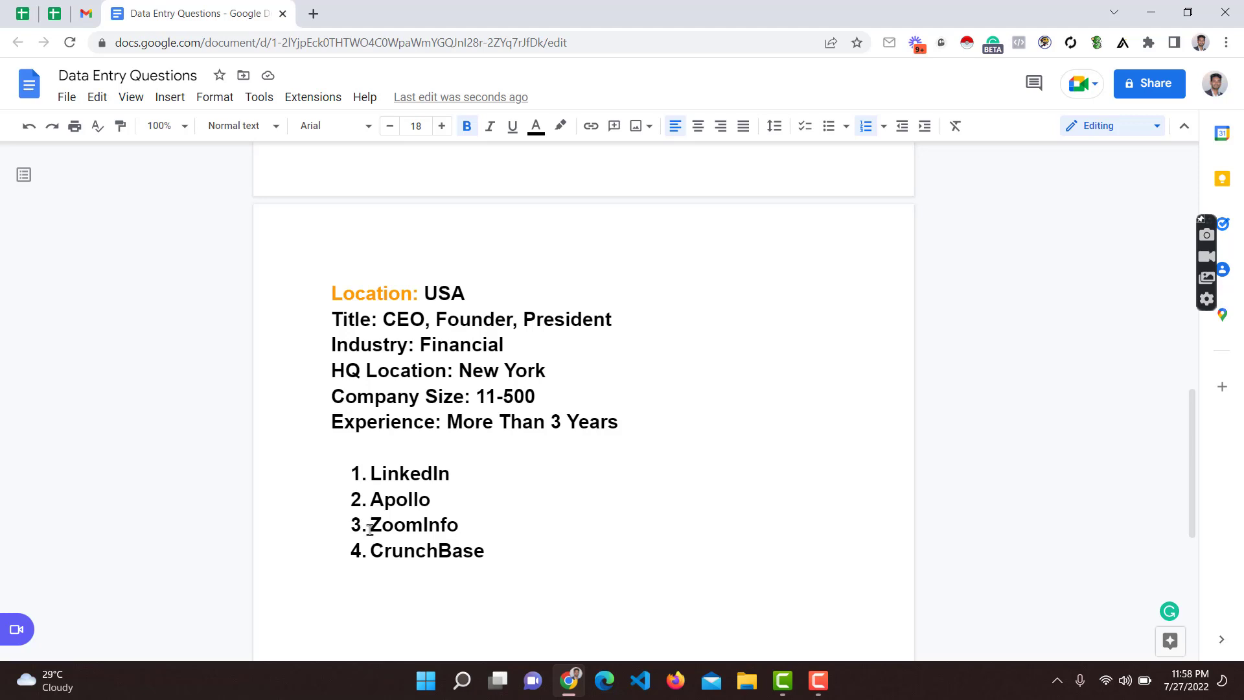
mouse_move(374, 529)
left_mouse_down()
mouse_move(478, 535)
mouse_move(394, 551)
mouse_move(438, 548)
mouse_move(477, 525)
mouse_move(361, 522)
left_mouse_up()
left_click_drag(491, 502, 363, 522)
left_click(494, 500)
left_click_drag(379, 473, 489, 550)
left_click(446, 554)
left_click(454, 510)
Open LinkedIn in a new browser tab and go to its home feed
left_click(312, 8)
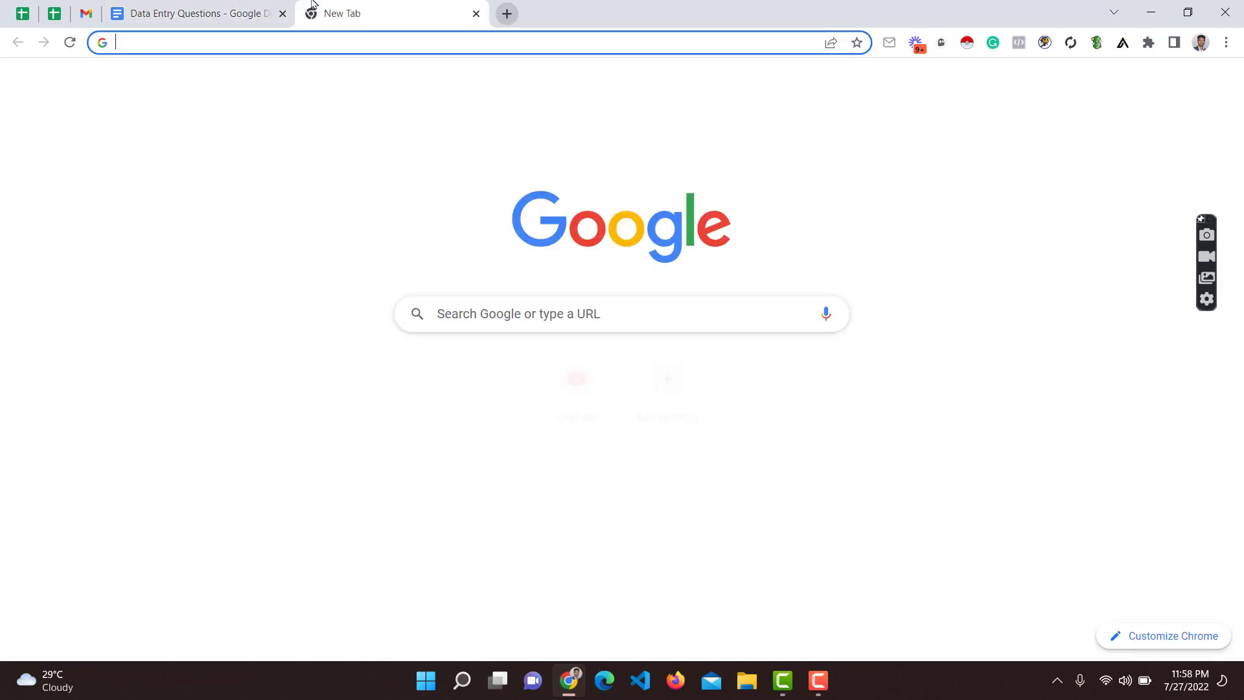
type("lin")
key("Return")
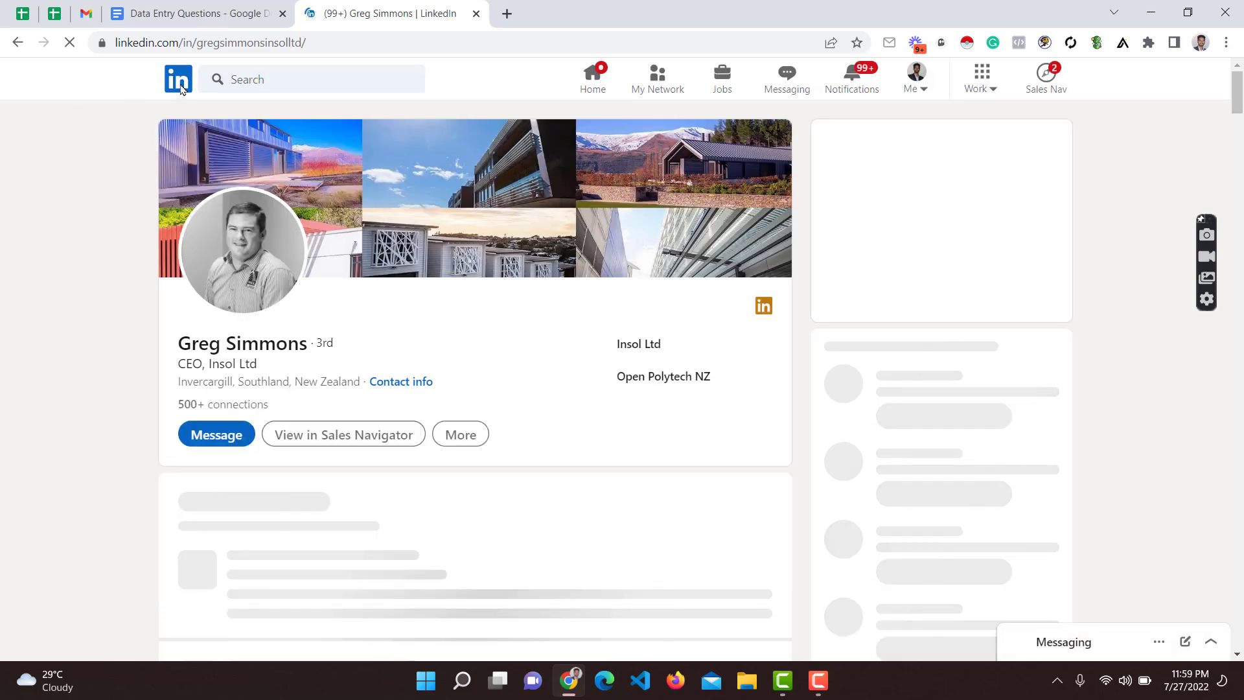
left_click(181, 88)
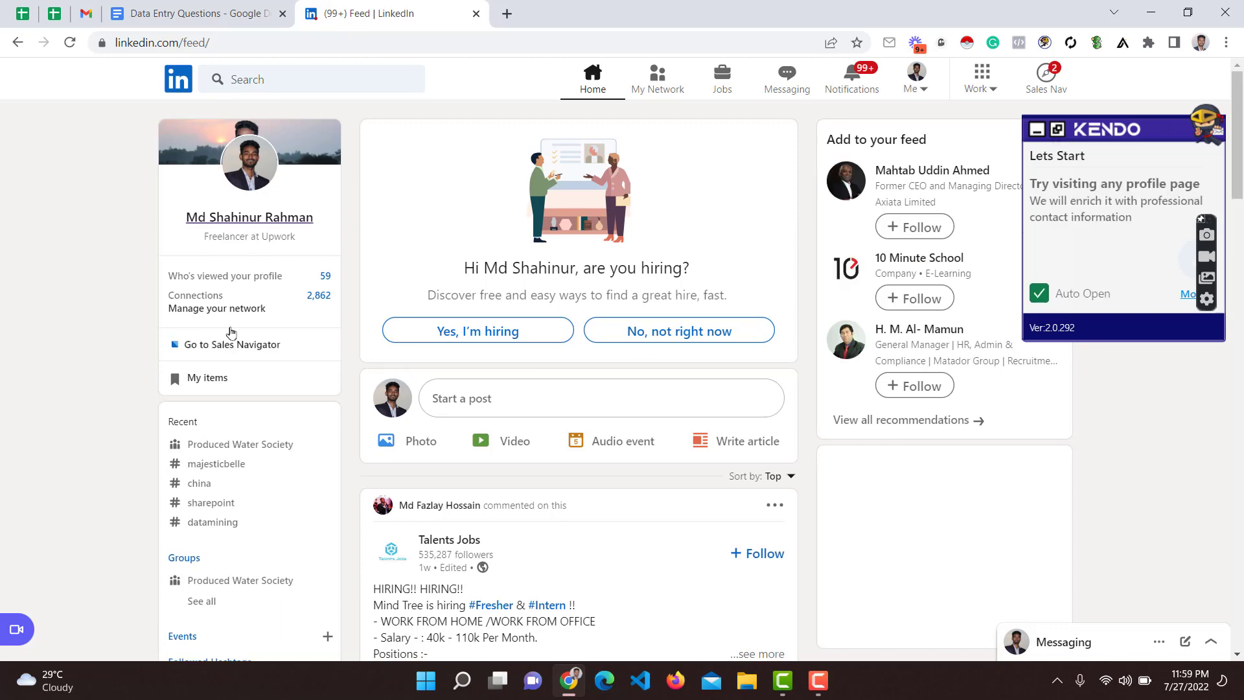
Check the Location criterion in the document, and list all Logansport Savings Bank employees from LinkedIn's recent searches
left_click(194, 13)
left_click(377, 292)
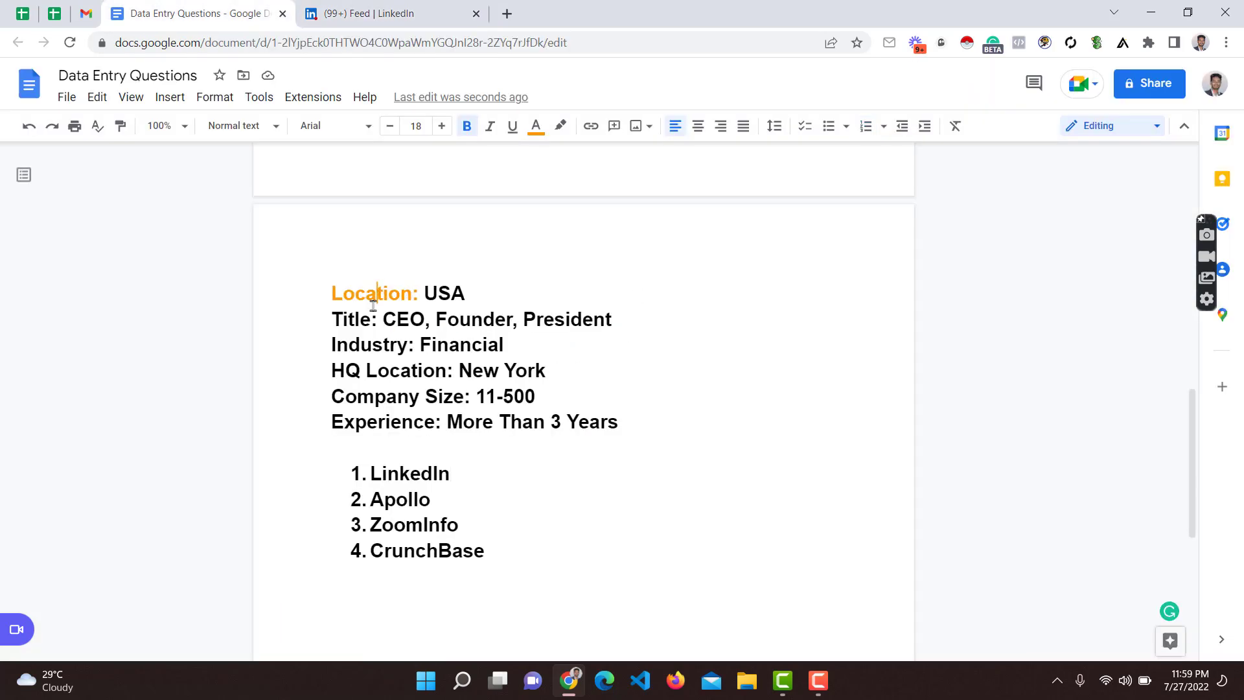
left_click(398, 12)
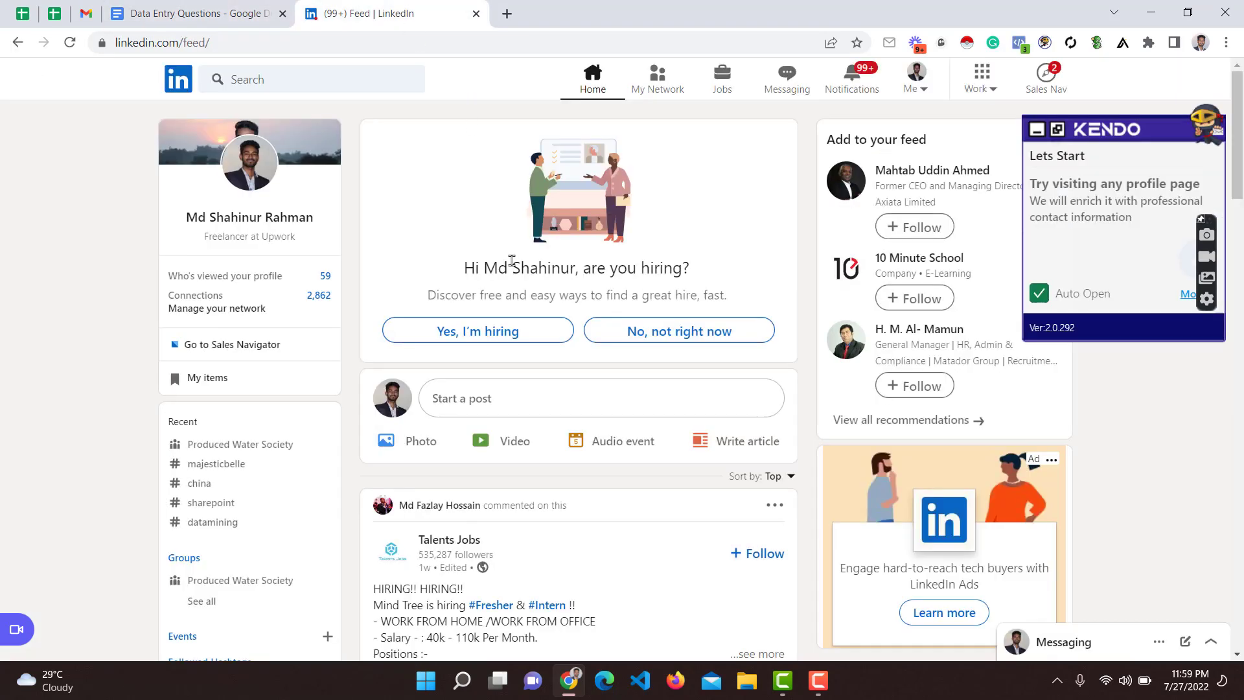
left_click(289, 80)
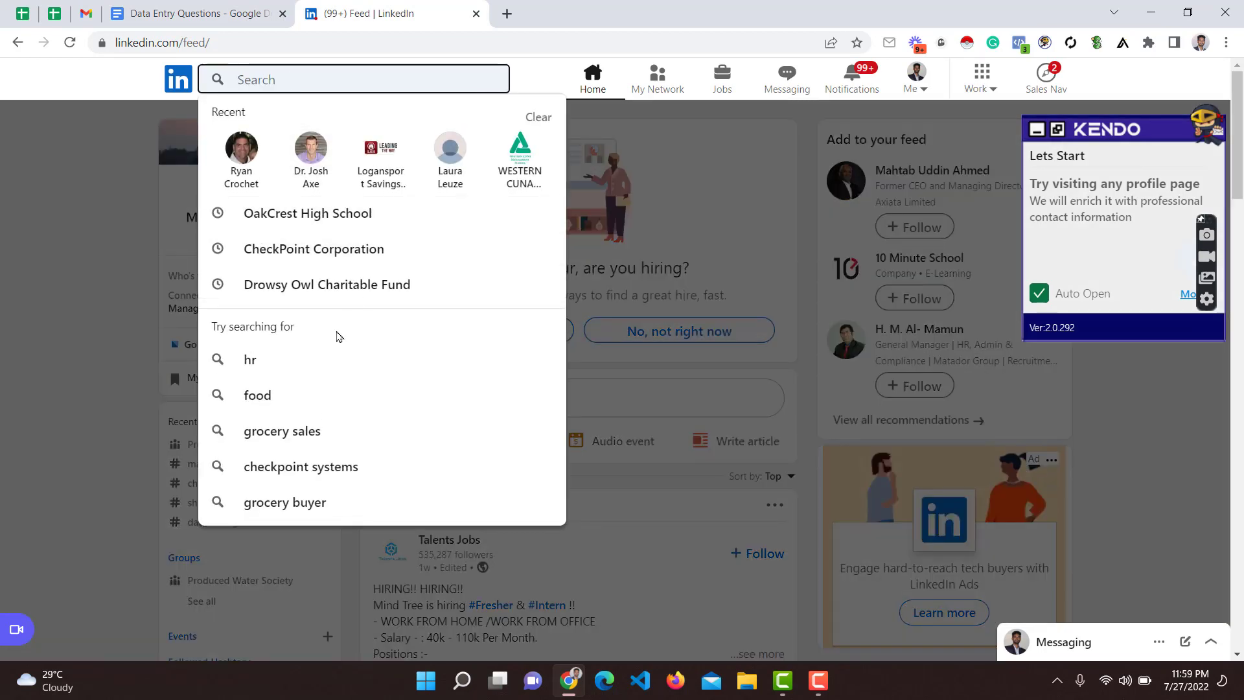
left_click(388, 165)
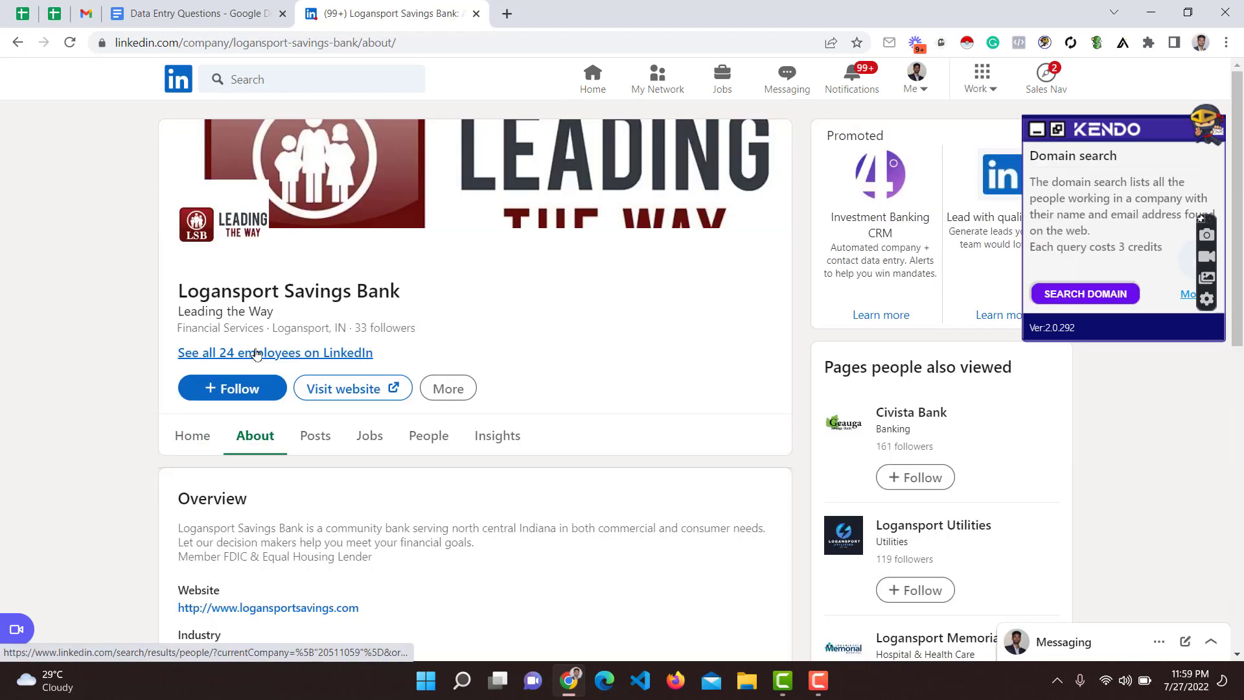
left_click(256, 353)
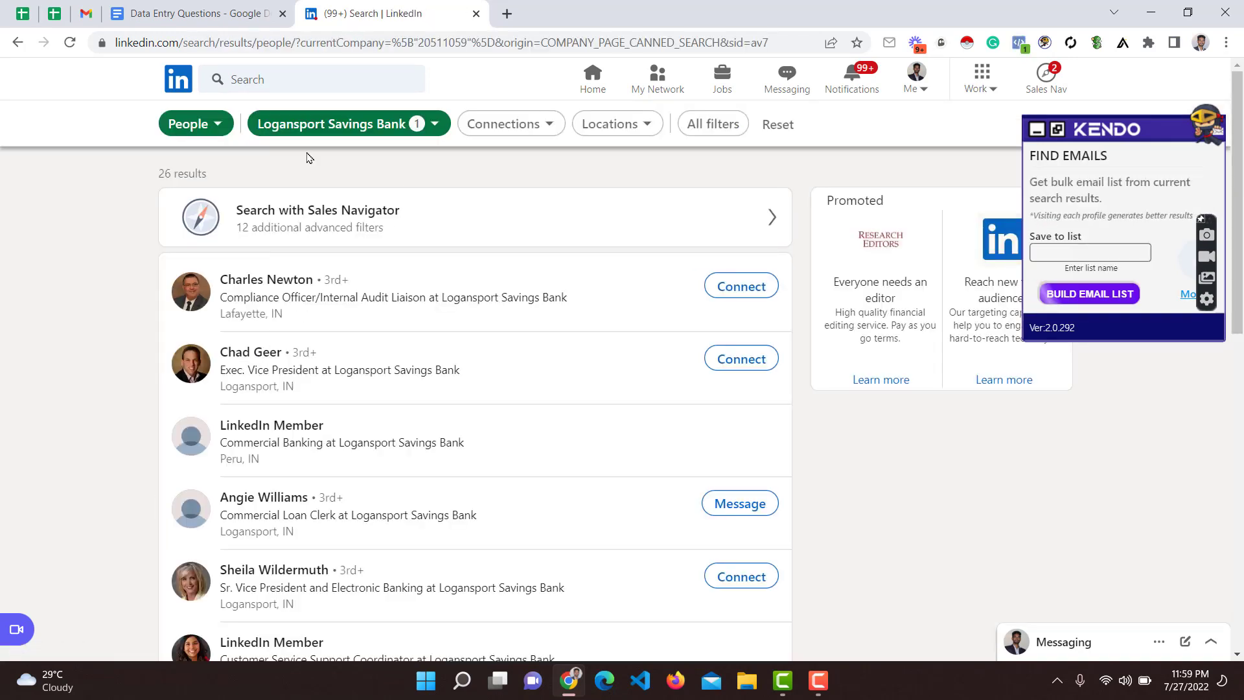
Keep the results on People, open the full set of filters and minimize the Kendo overlay
left_click(196, 133)
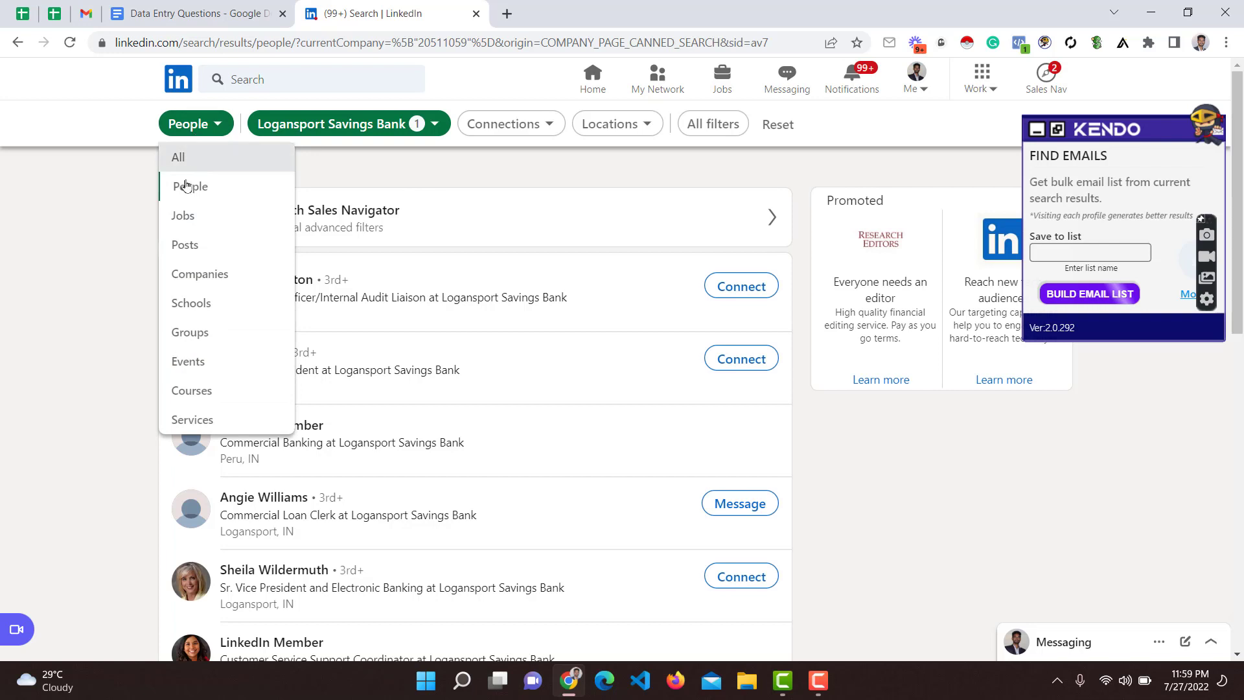
left_click(226, 190)
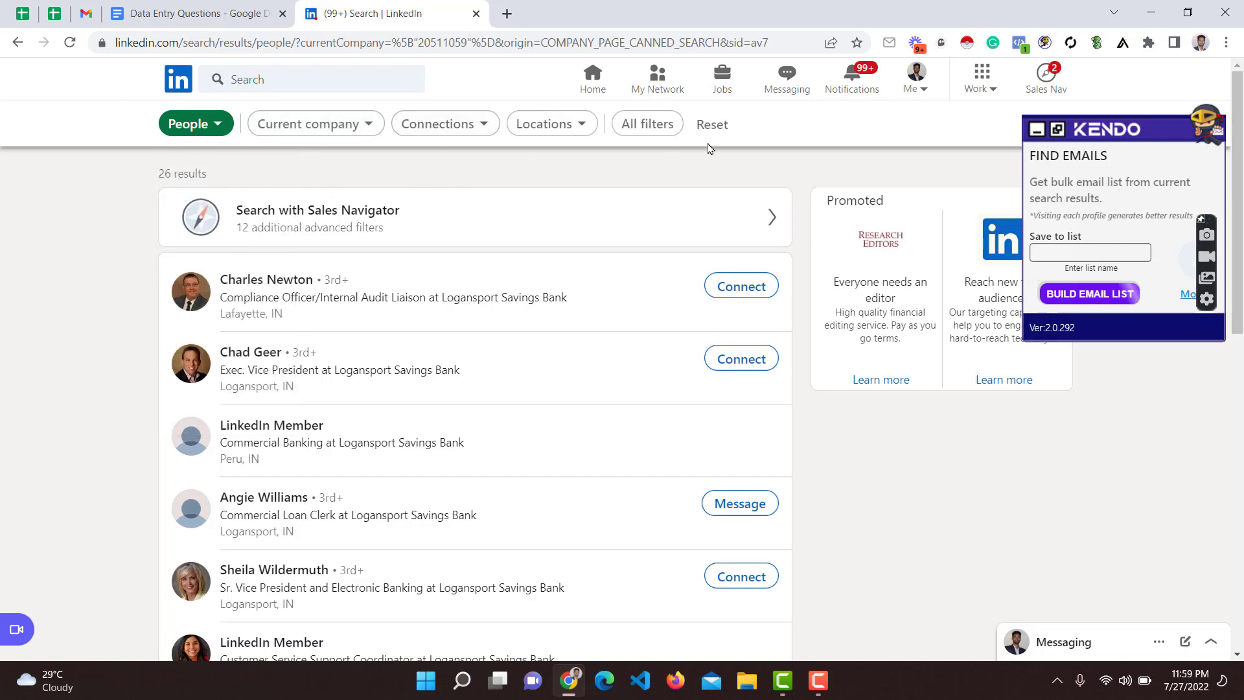
left_click(646, 125)
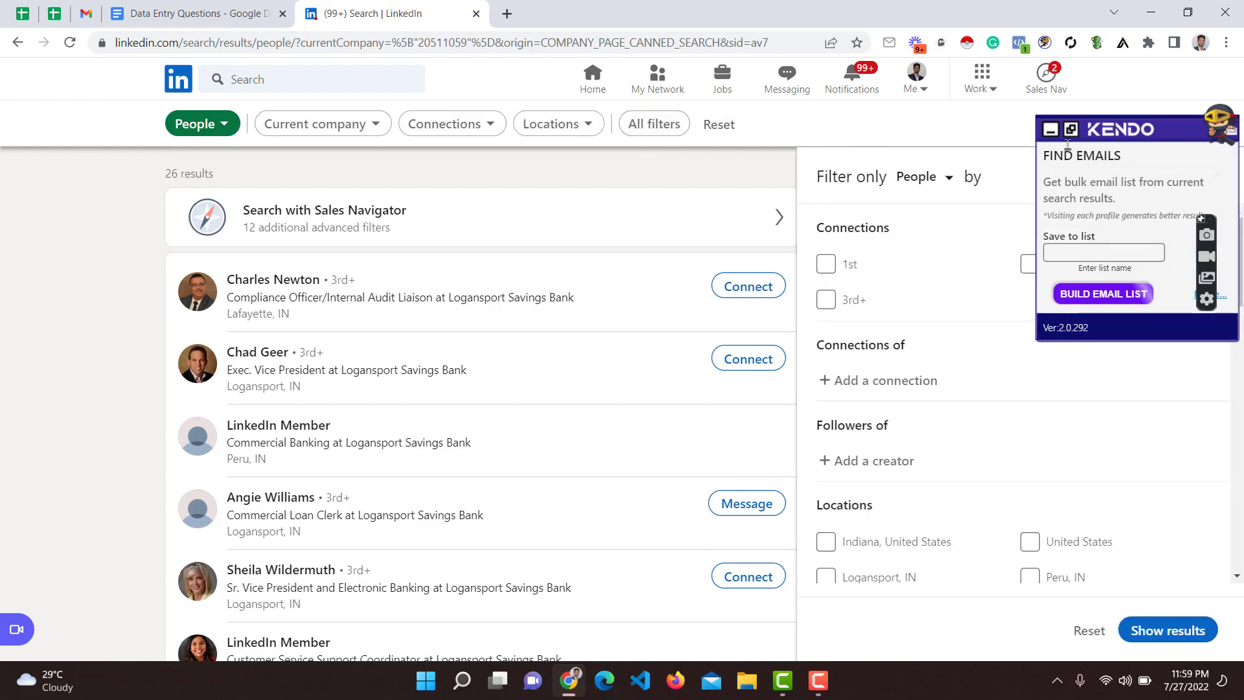
left_click(1050, 130)
left_click(627, 124)
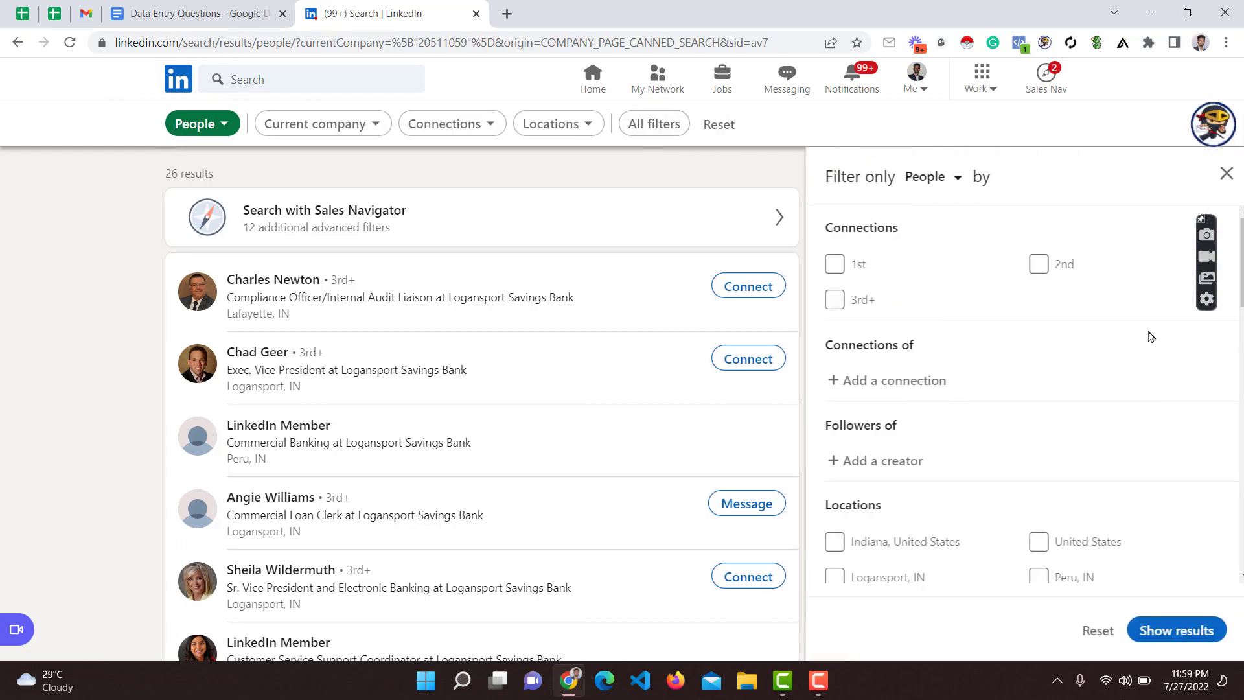
Add United States as the Locations filter for the people search
left_click(207, 8)
left_click(408, 9)
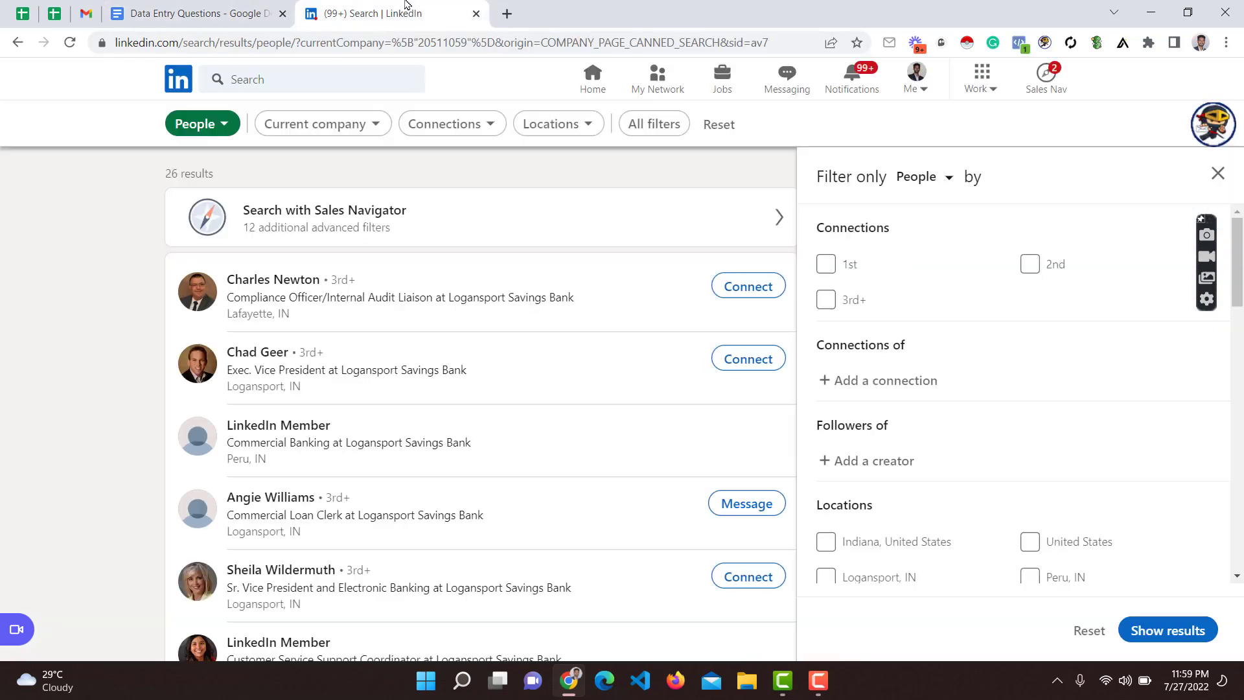
scroll(994, 405, "down", 1)
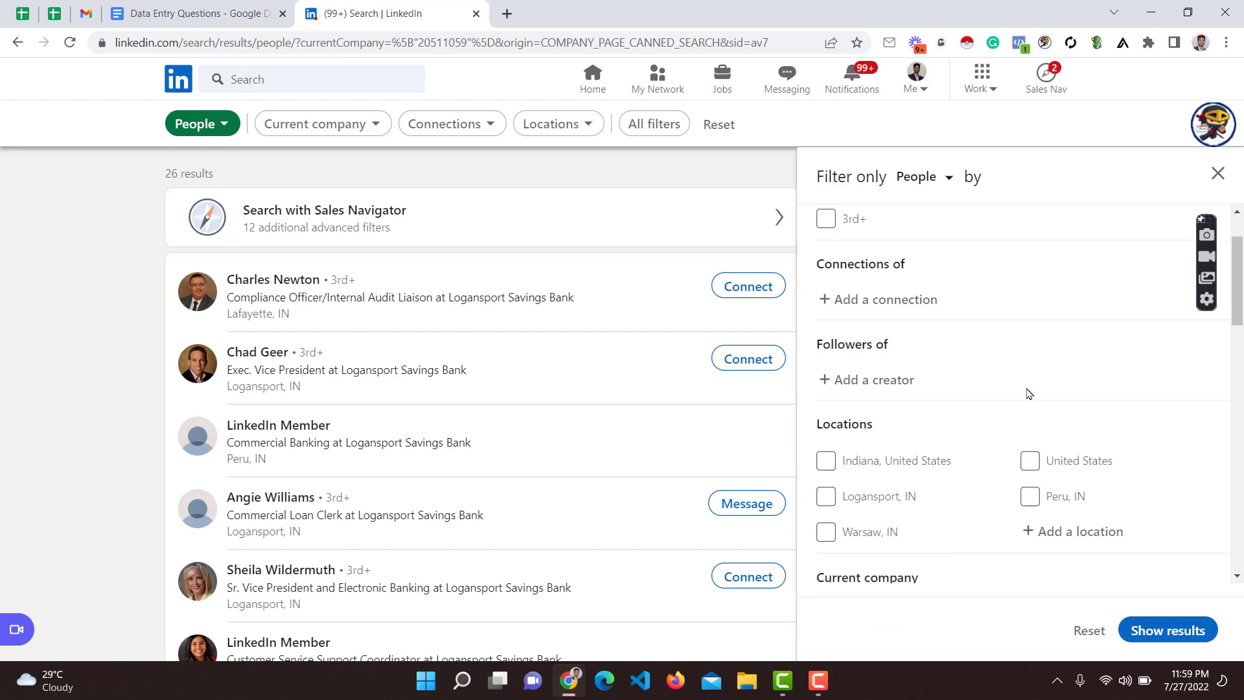
scroll(1023, 394, "down", 1)
left_click(1032, 449)
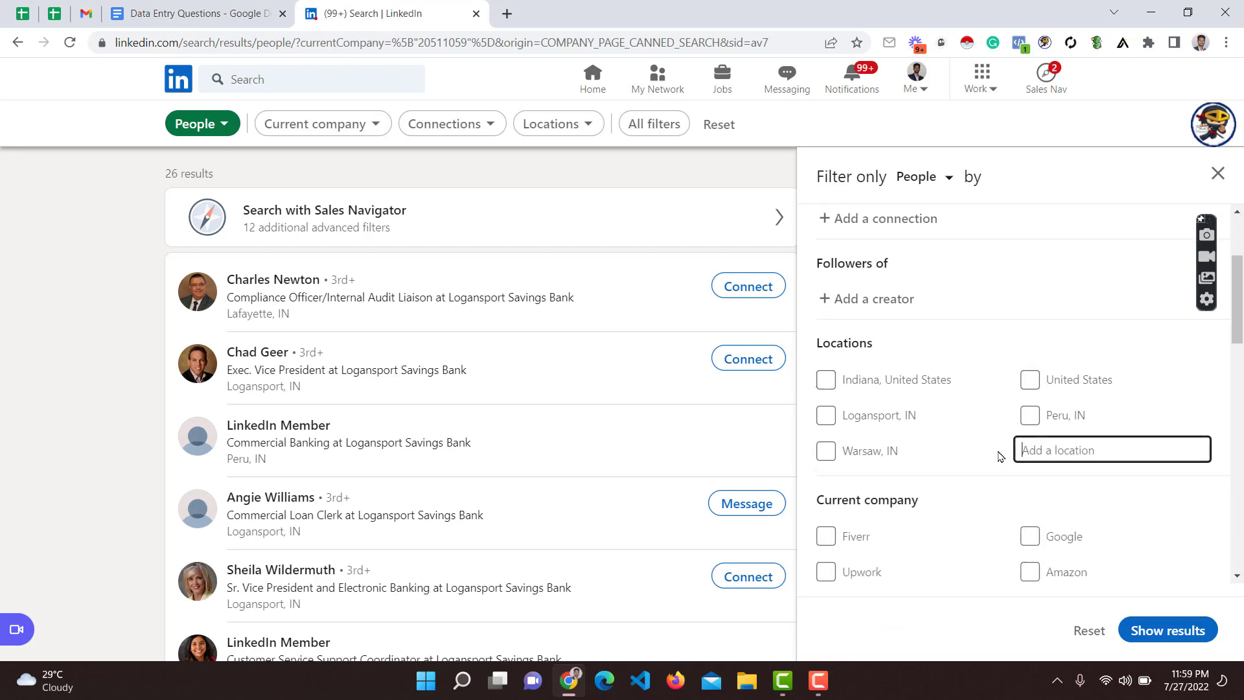
type("United S")
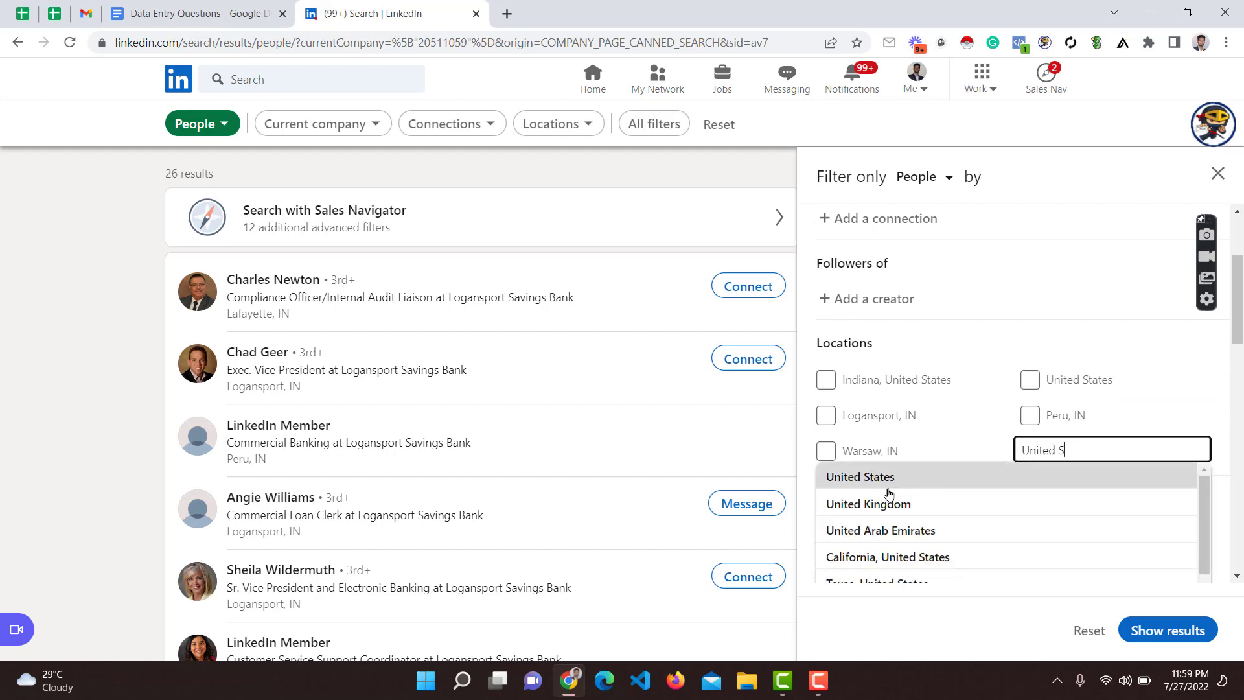
left_click(931, 487)
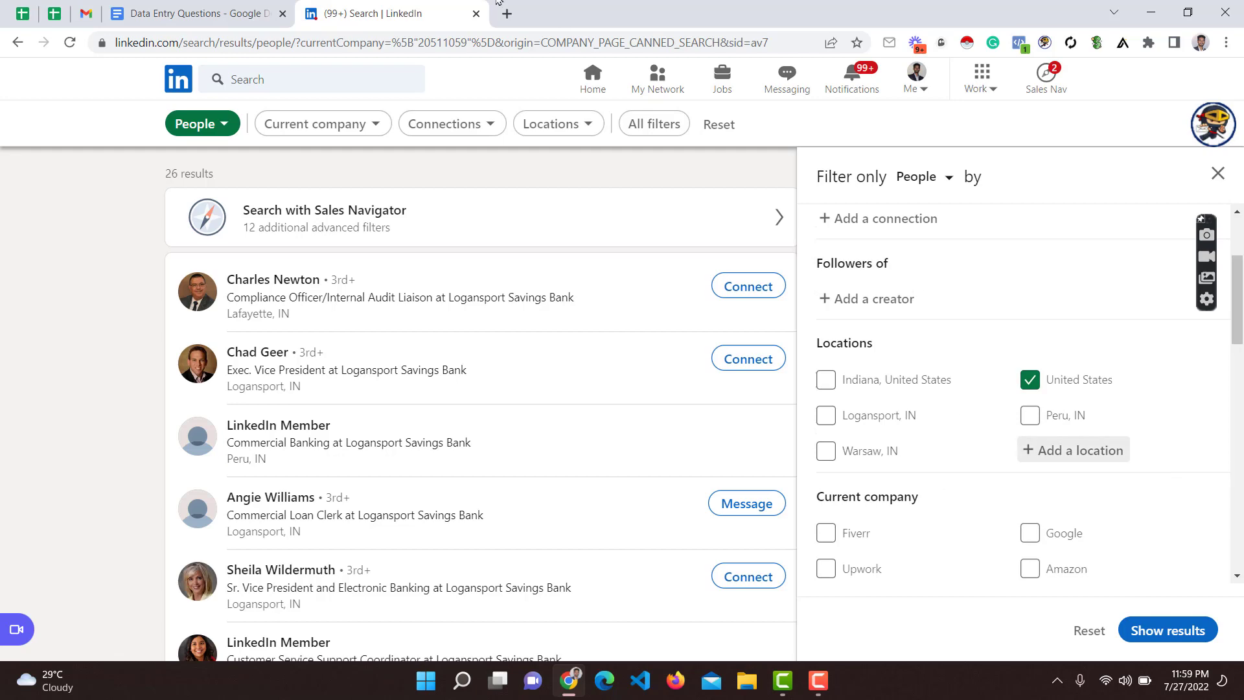
Check the Title criterion in the document and enter CEO as the Title keyword in the people filters
left_click(208, 9)
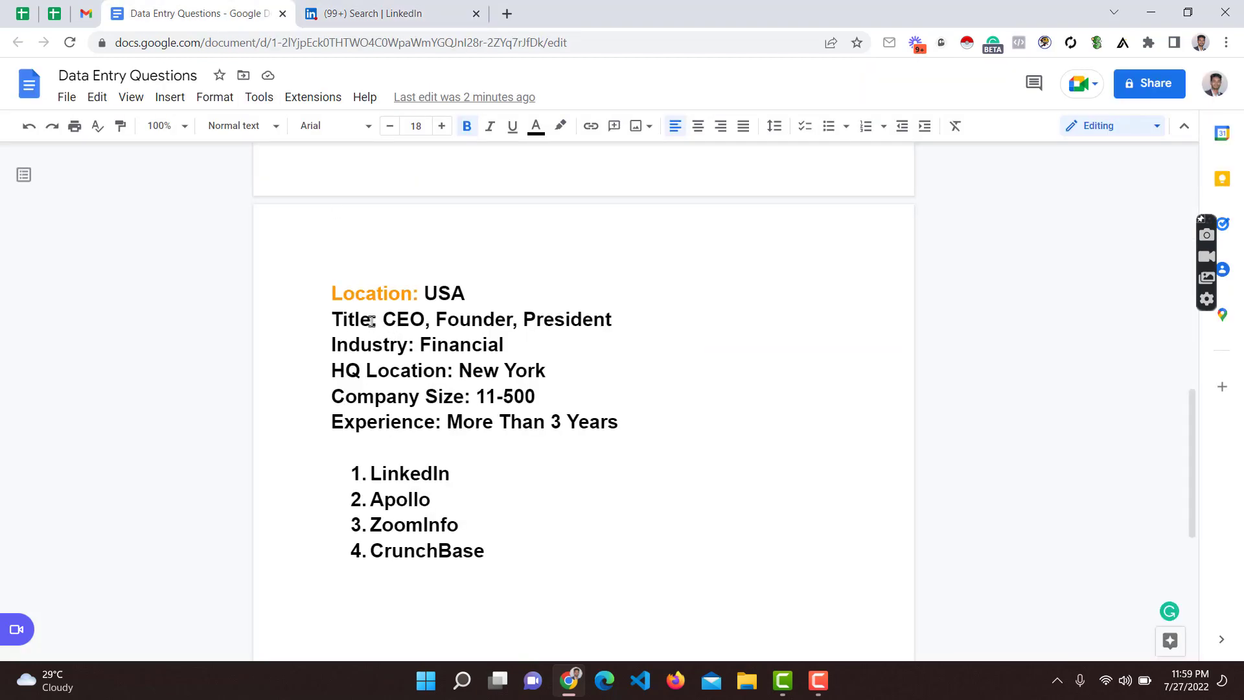
left_click(382, 13)
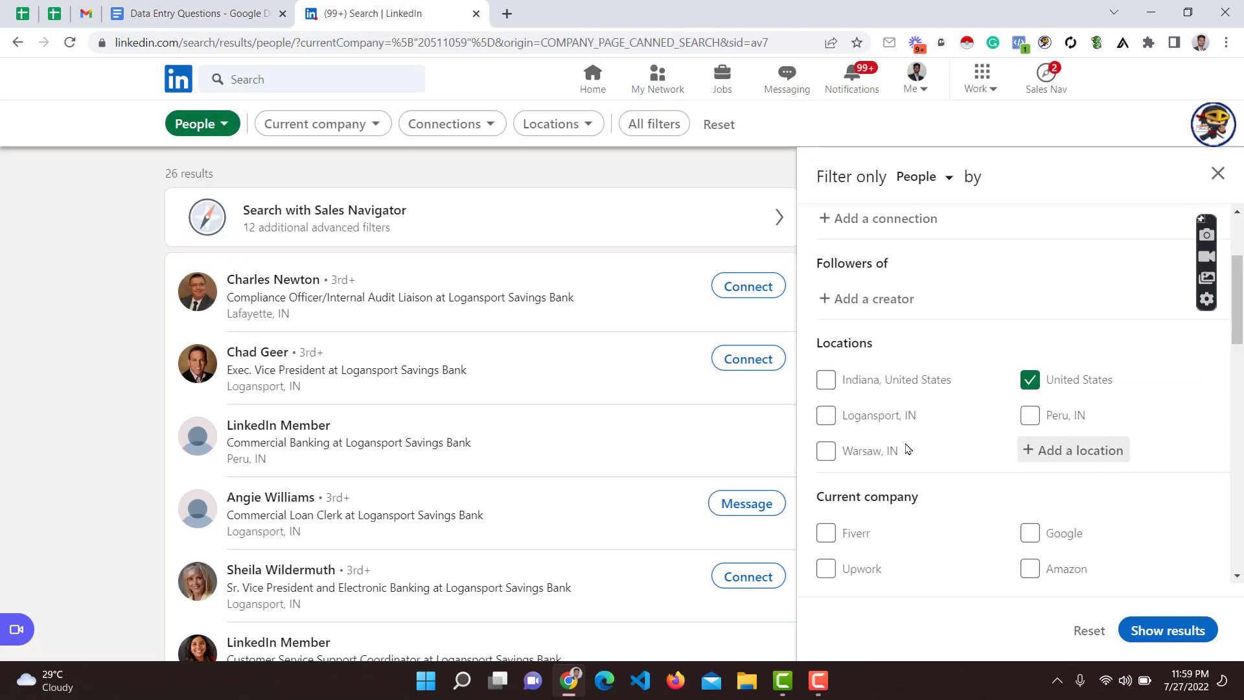
scroll(907, 448, "down", 15)
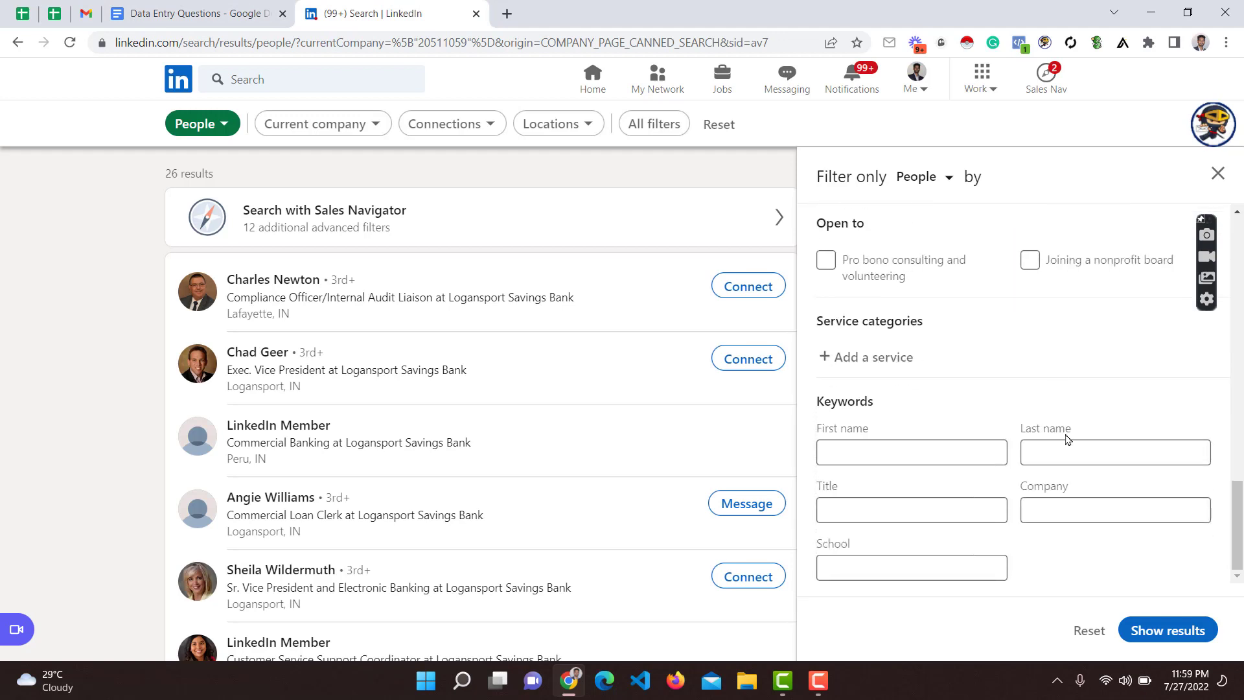
left_click(892, 518)
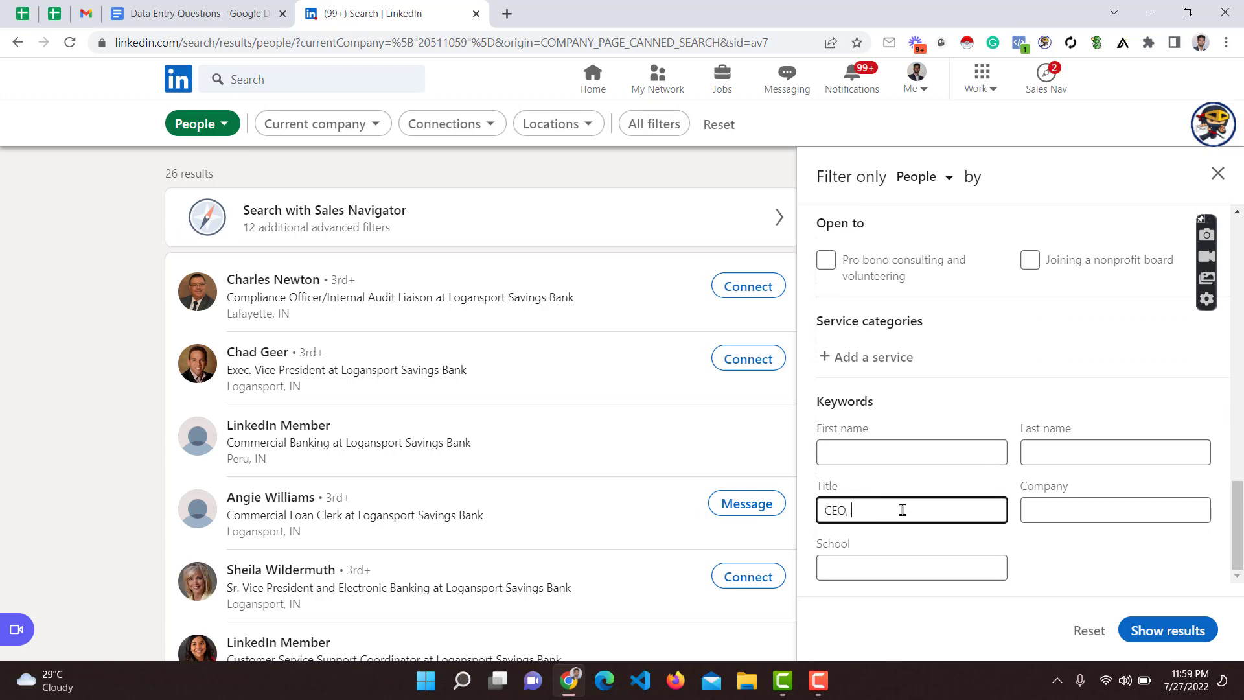
type("CEO, Founder")
left_click(155, 13)
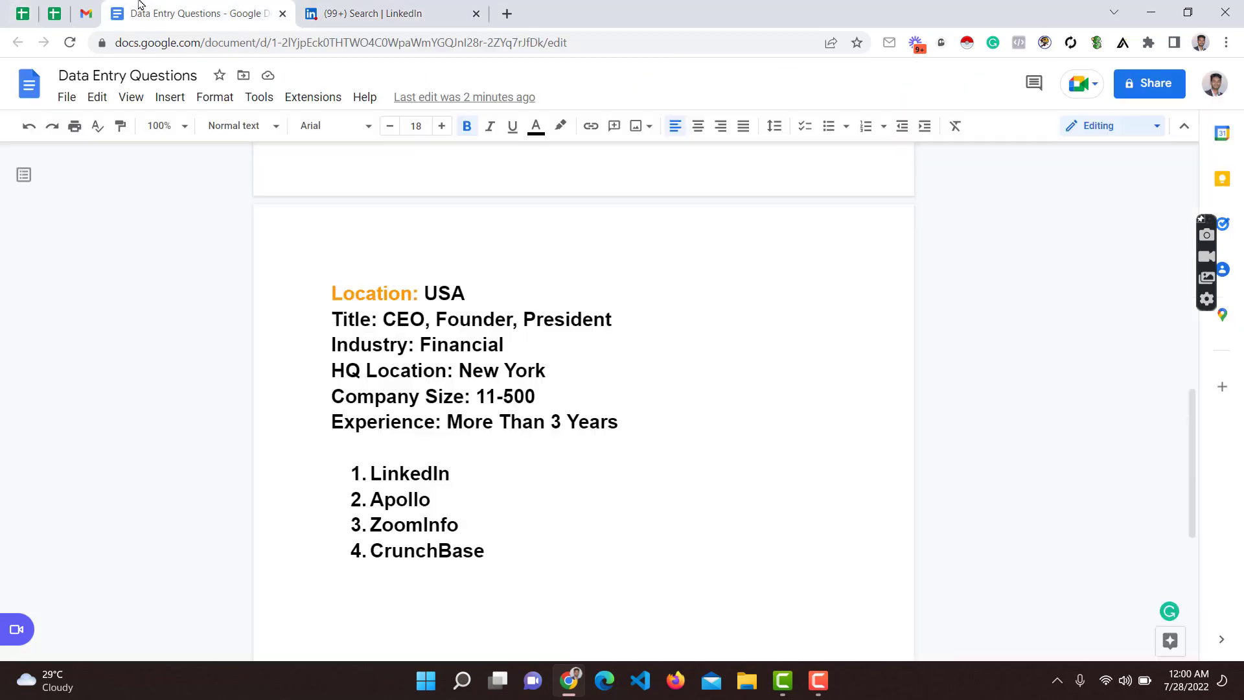
key("ctrl+Tab")
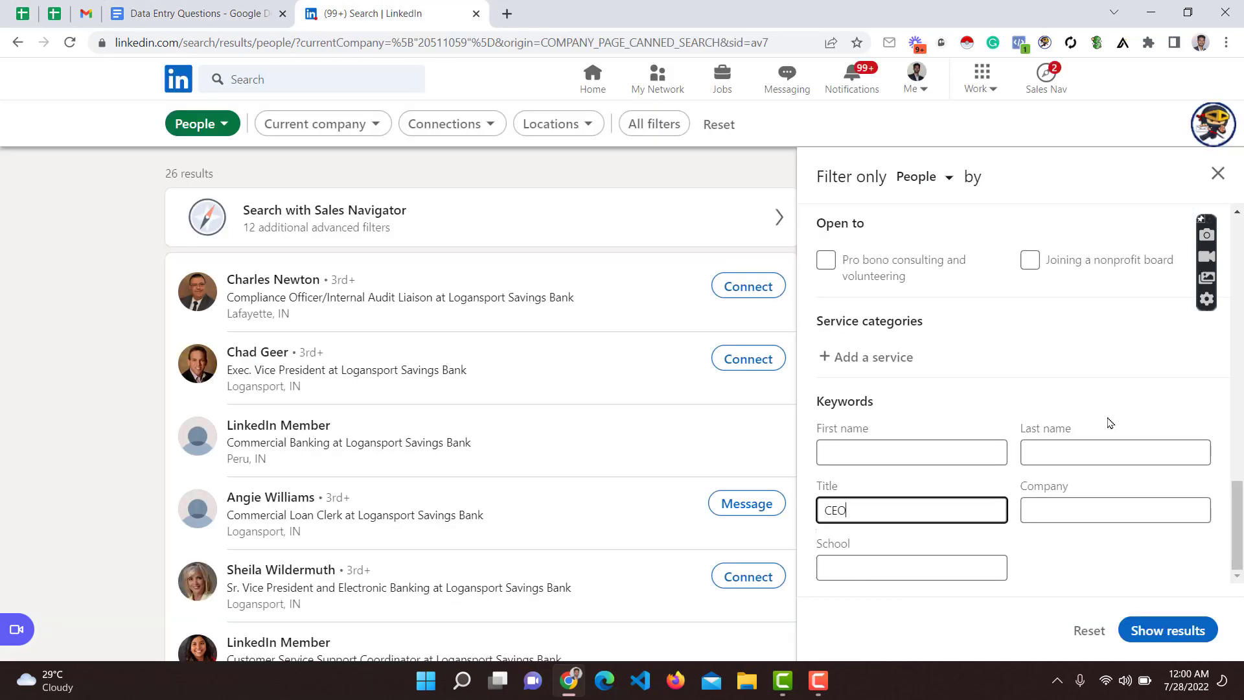
Select Financial Services as the Industry filter, matching the industry criterion in the document
scroll(1077, 402, "up", 4)
scroll(915, 305, "up", 2)
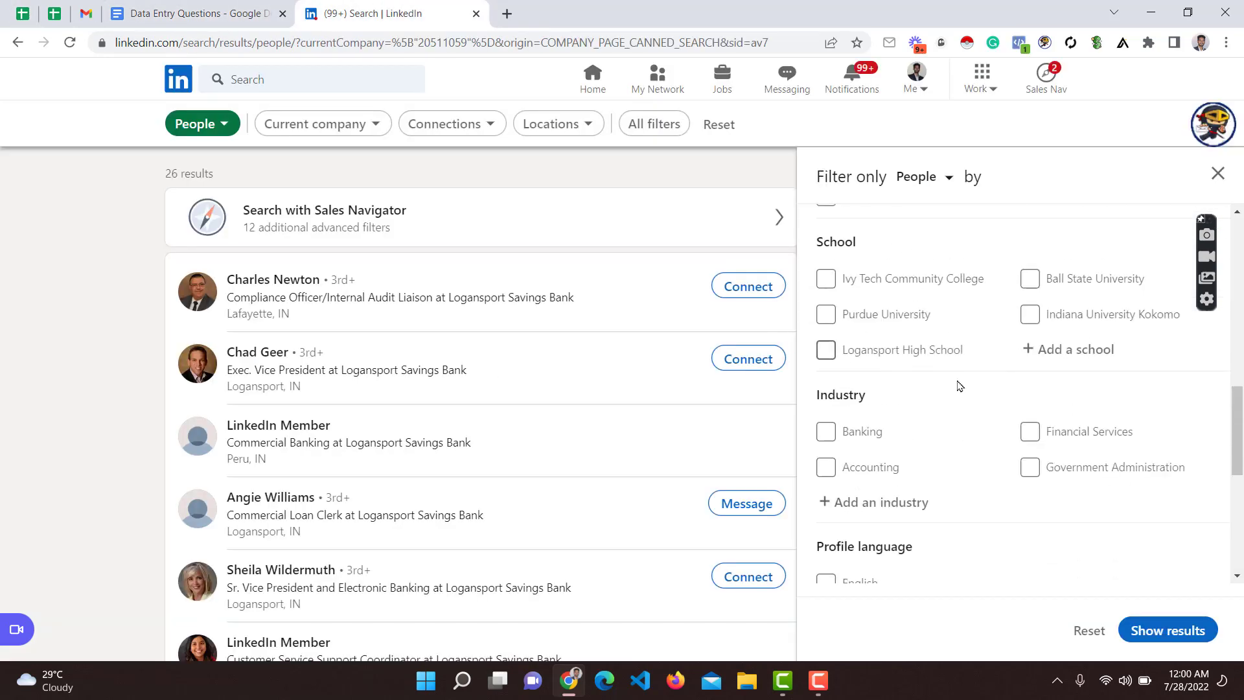
scroll(925, 366, "down", 2)
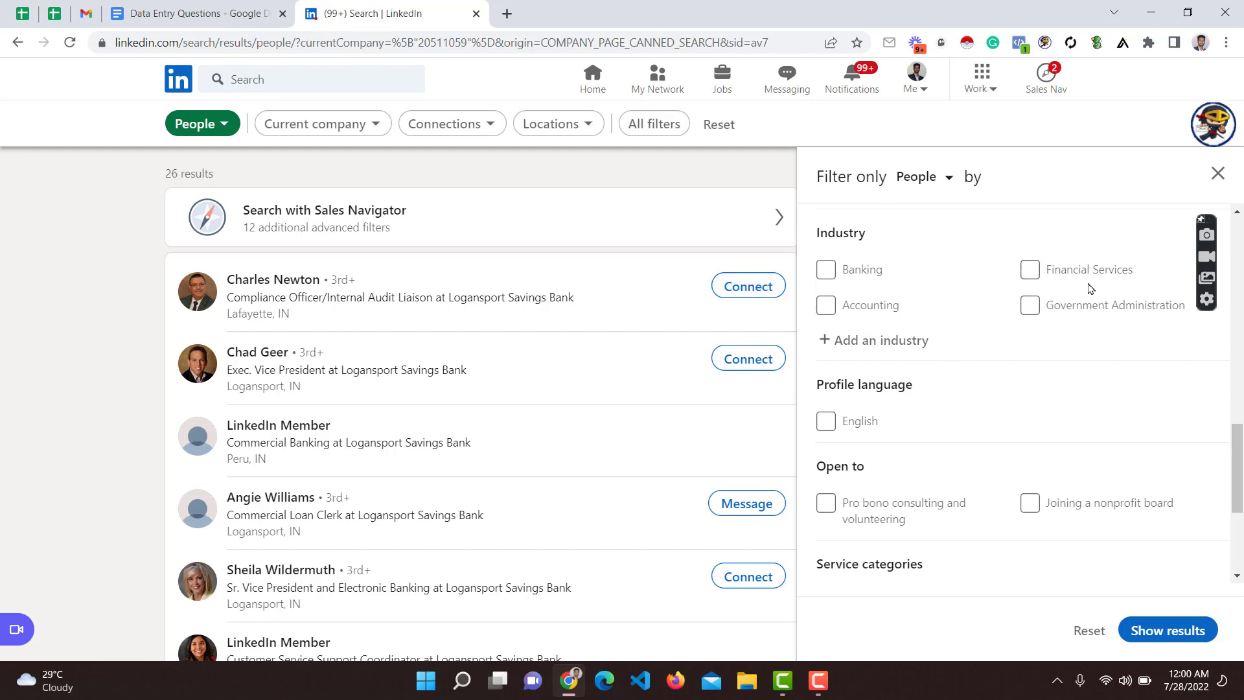
left_click(293, 14)
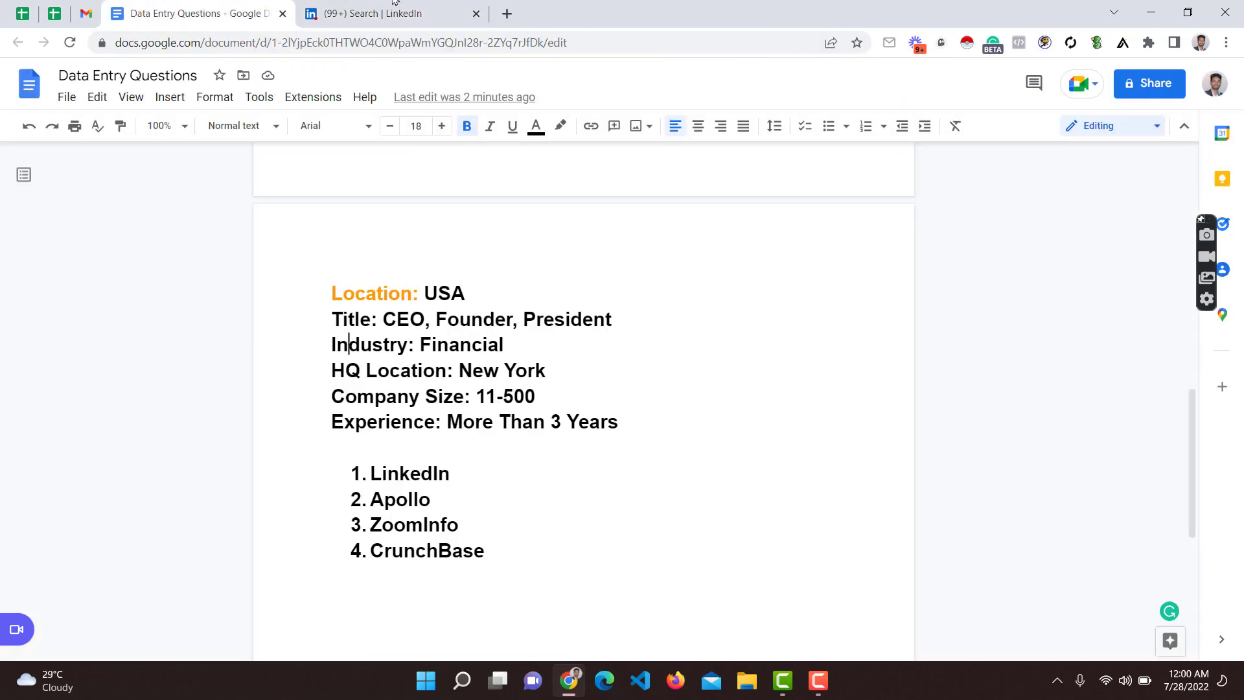
key("ctrl+Tab")
left_click(1028, 269)
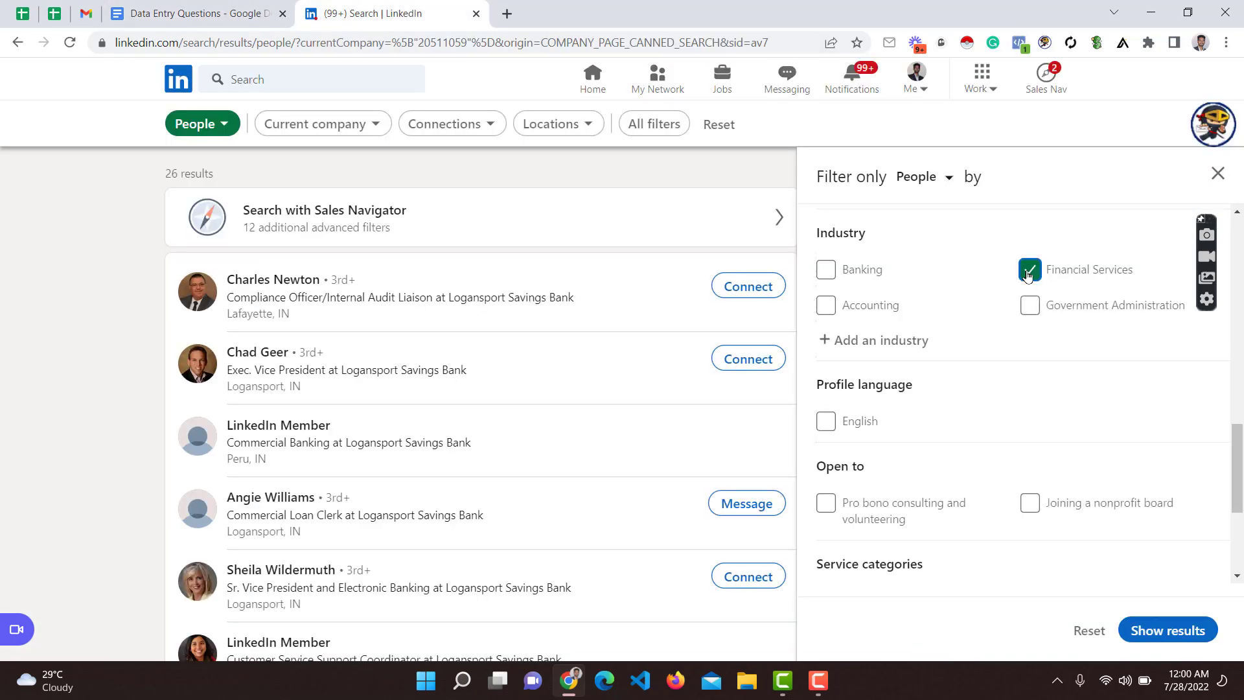
Check the HQ Location criterion in the document and clear Logansport Savings Bank from the Current company filter
left_click(224, 18)
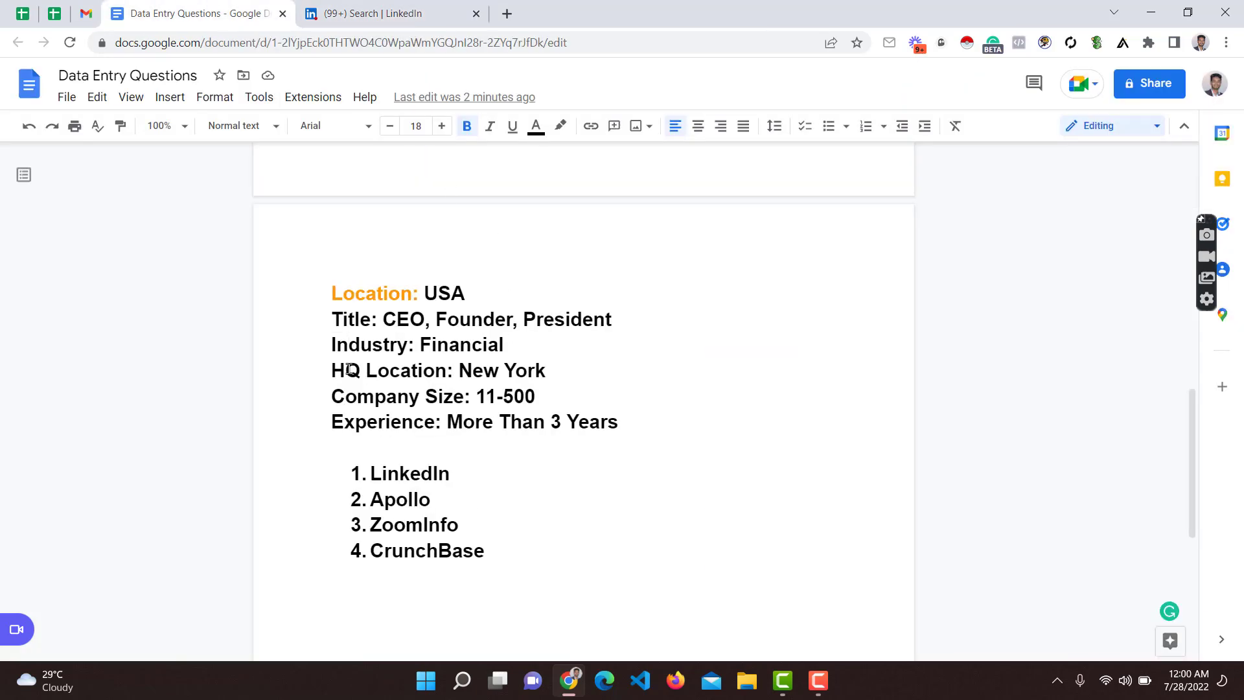
key("ctrl+Tab")
scroll(1002, 396, "up", 10)
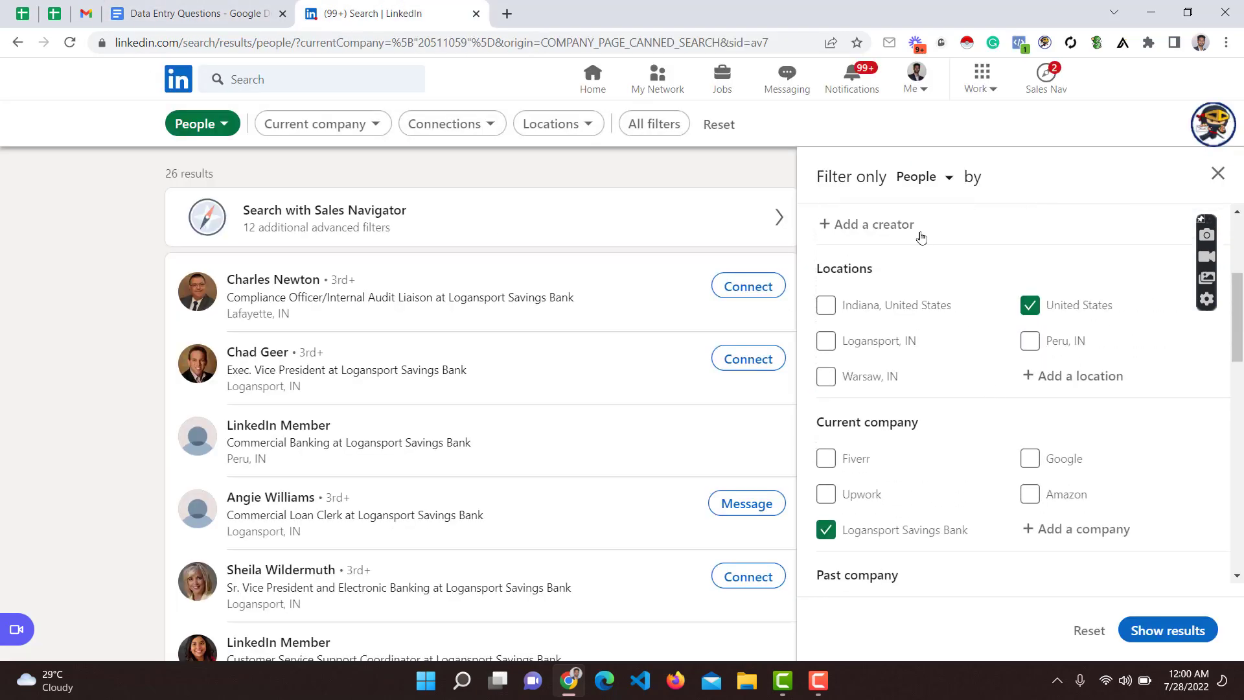
scroll(971, 311, "up", 2)
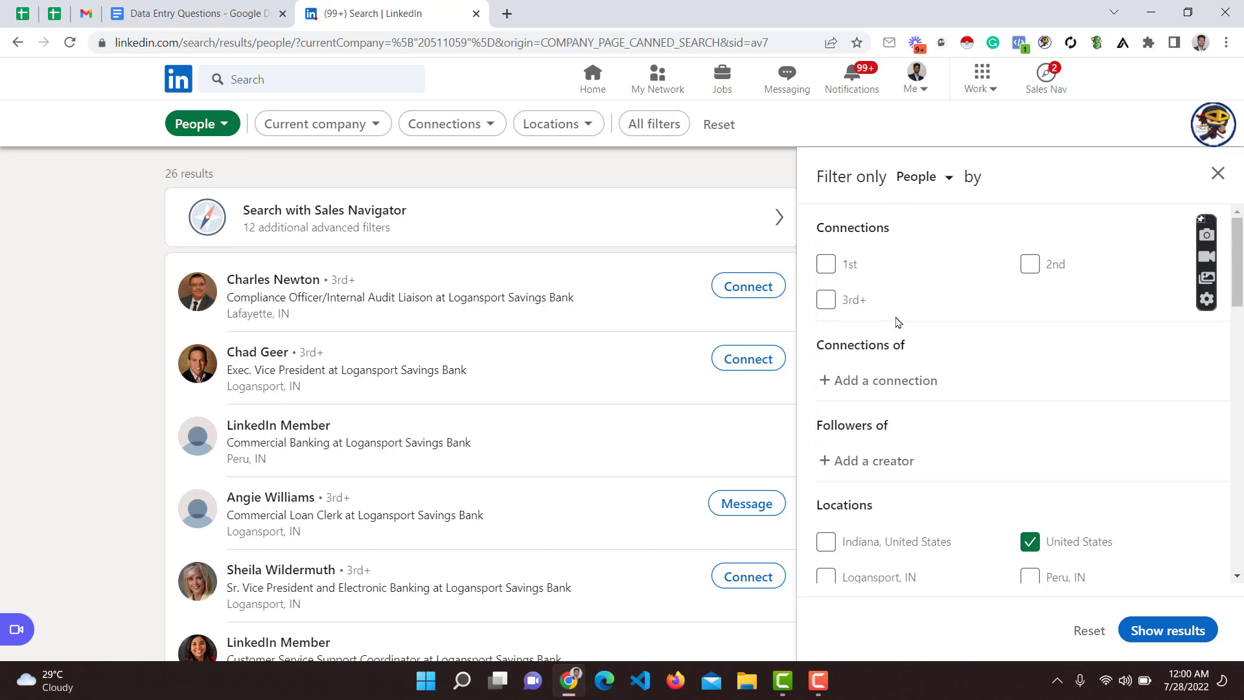
scroll(965, 324, "down", 3)
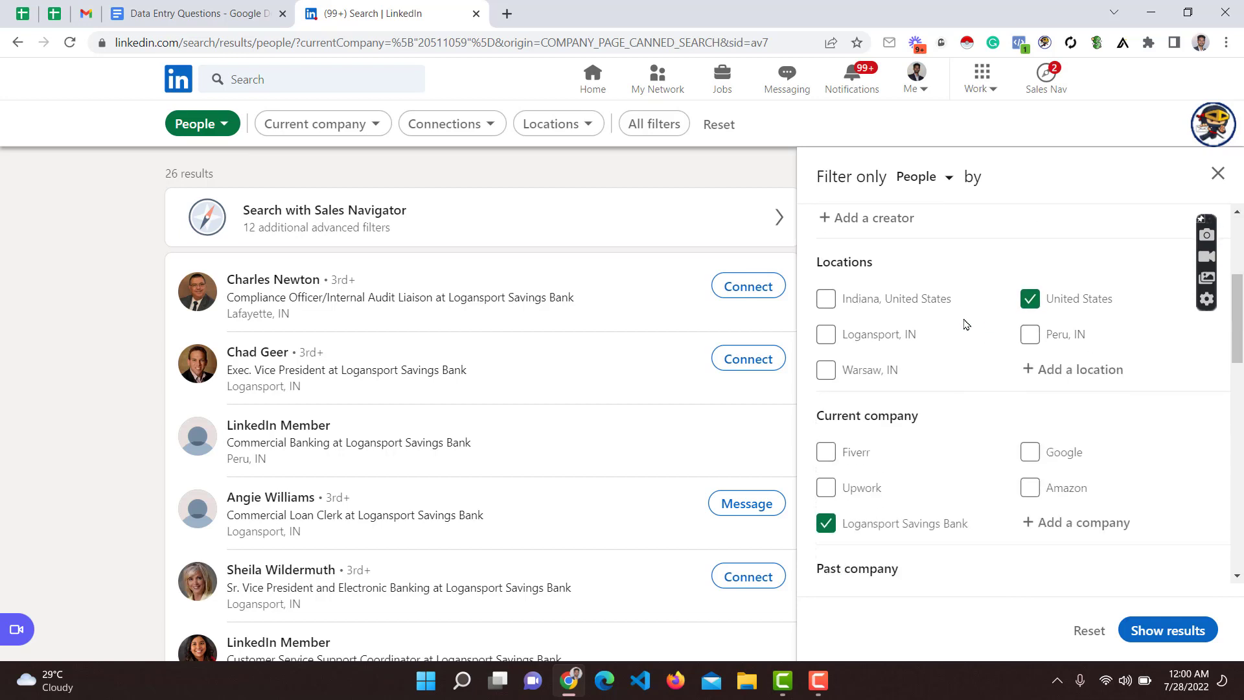
scroll(965, 324, "down", 2)
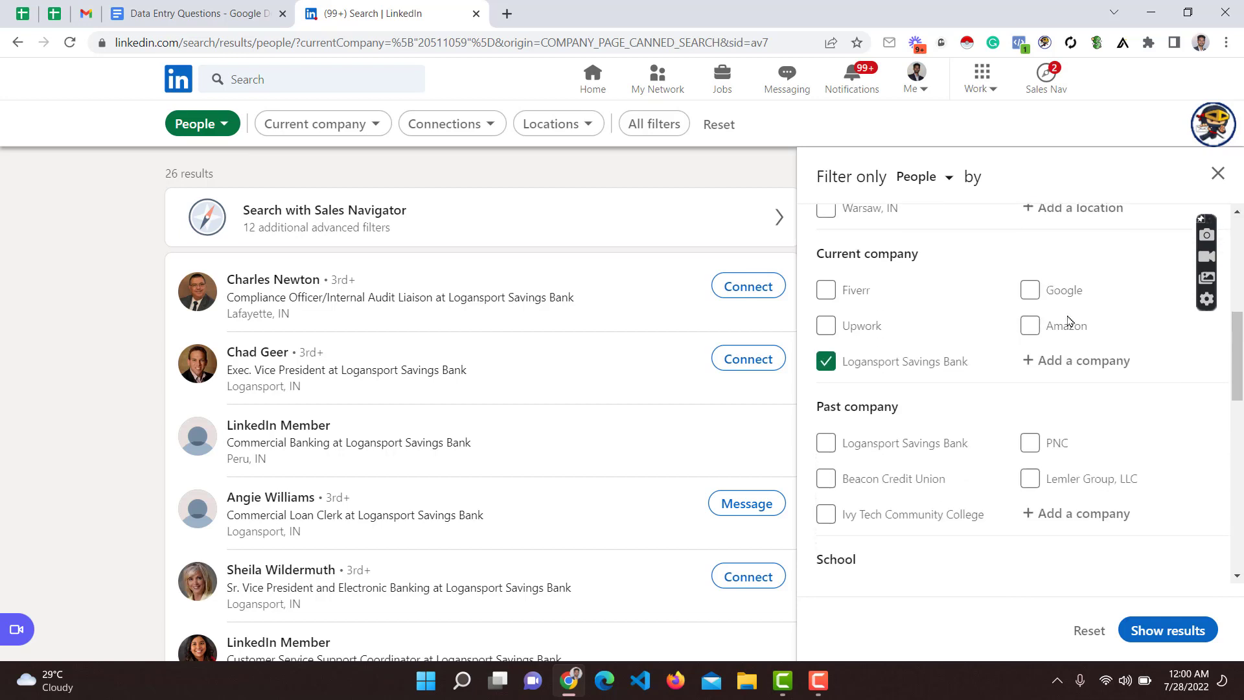
left_click(823, 367)
scroll(1050, 353, "down", 2)
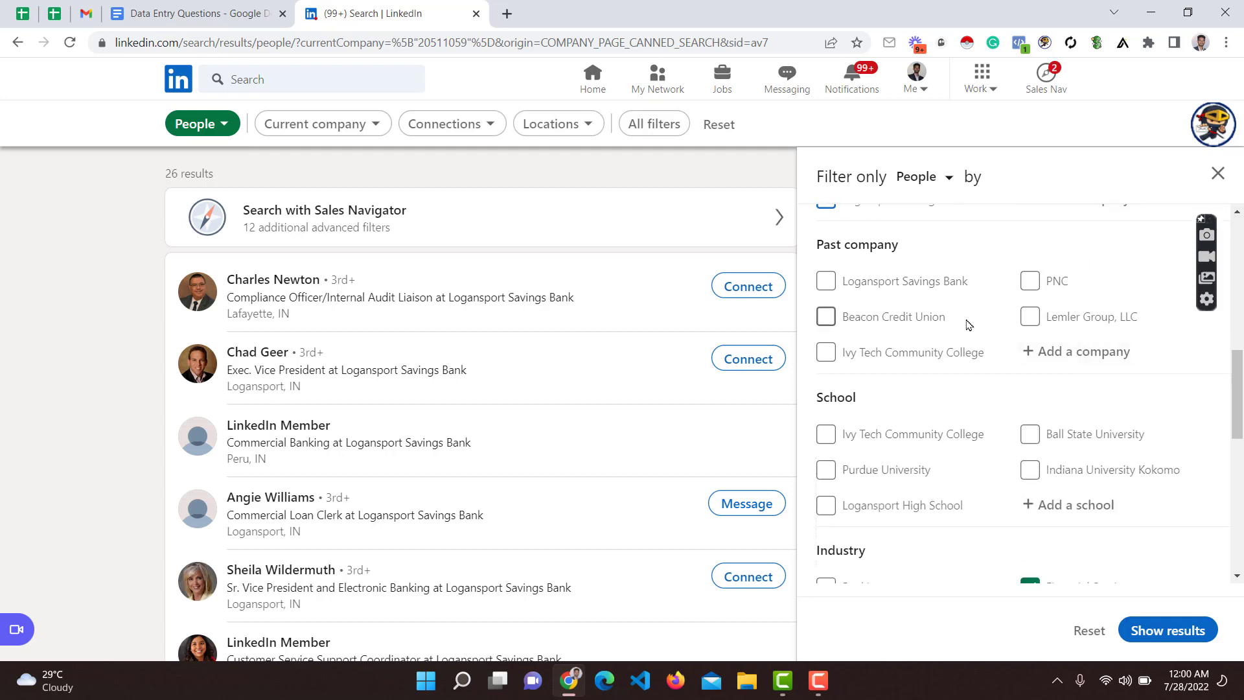
Check the Company Size criterion in the document and look for a matching option among the people filters
scroll(965, 330, "down", 7)
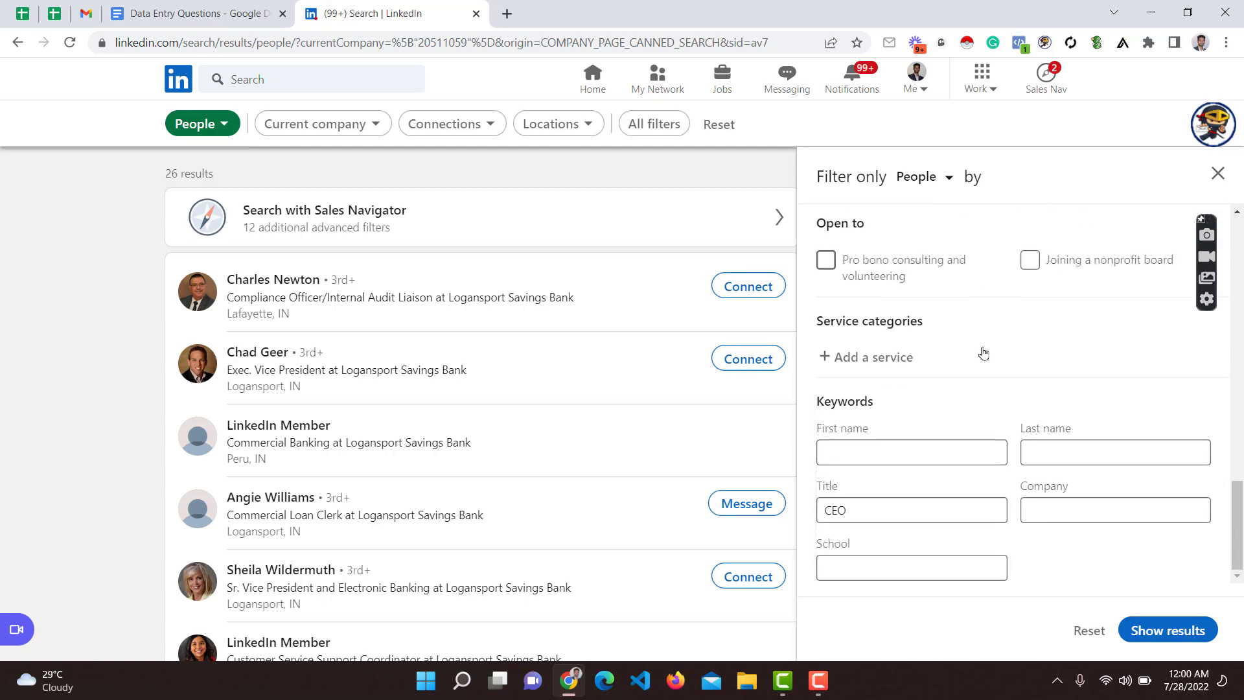
left_click(1088, 505)
left_click(194, 12)
left_click_drag(357, 398, 460, 400)
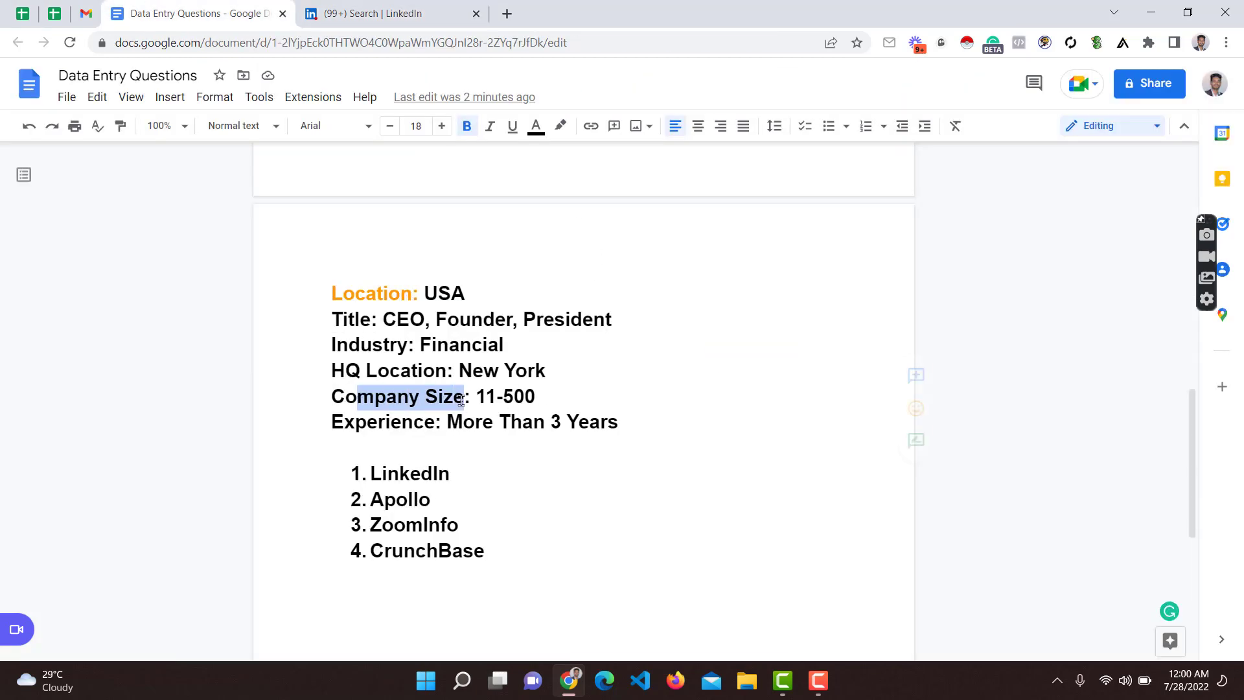
key("ctrl+Tab")
scroll(952, 487, "up", 3)
scroll(952, 487, "up", 15)
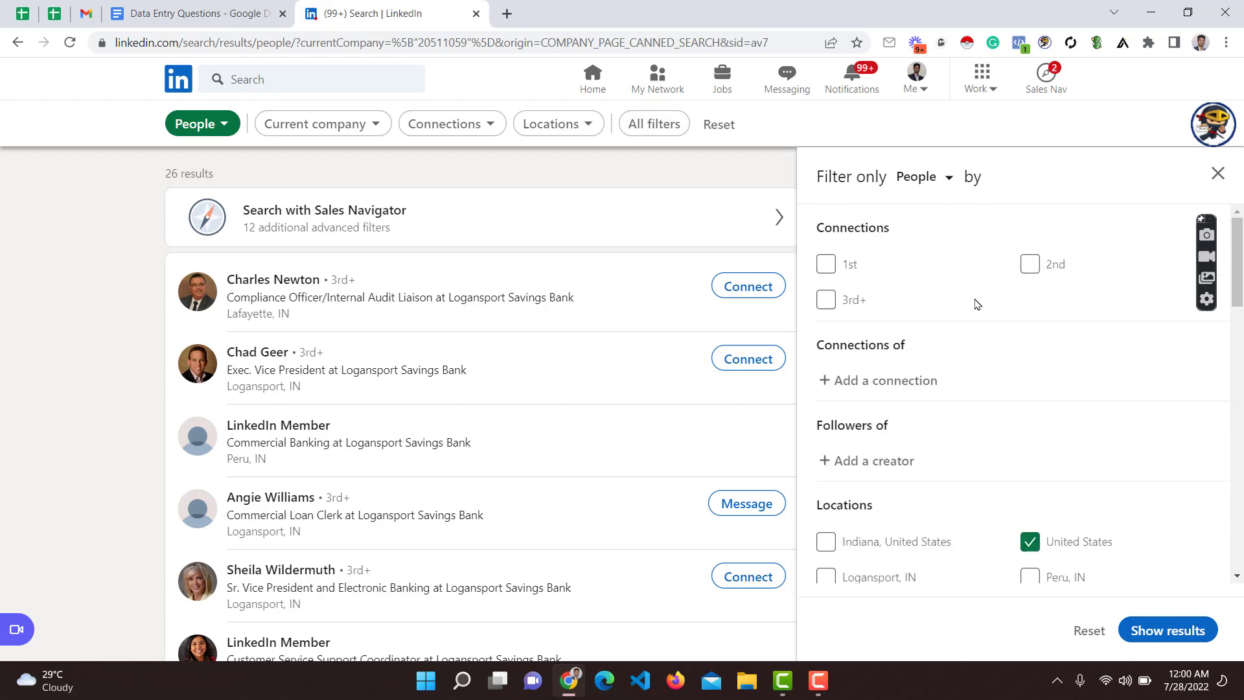
Check the Experience criterion in the document and look through all people filters for an option that covers it
left_click(154, 11)
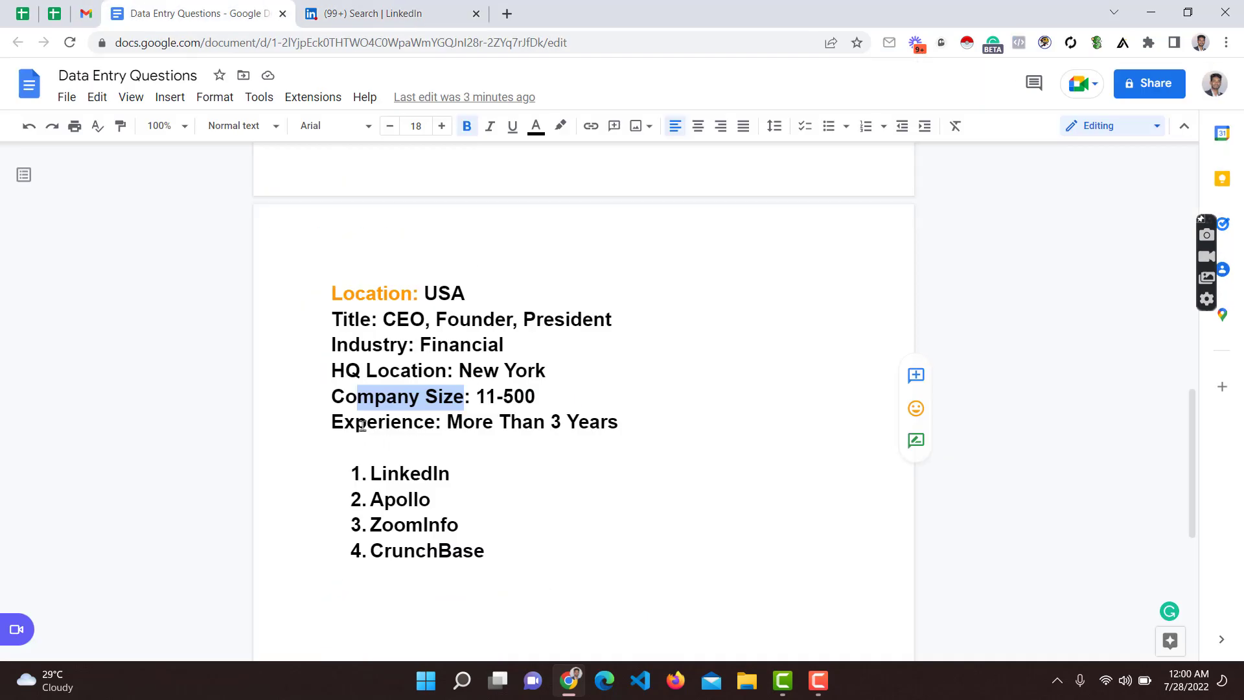
left_click_drag(368, 428, 381, 428)
left_click_drag(499, 422, 577, 433)
left_click(407, 8)
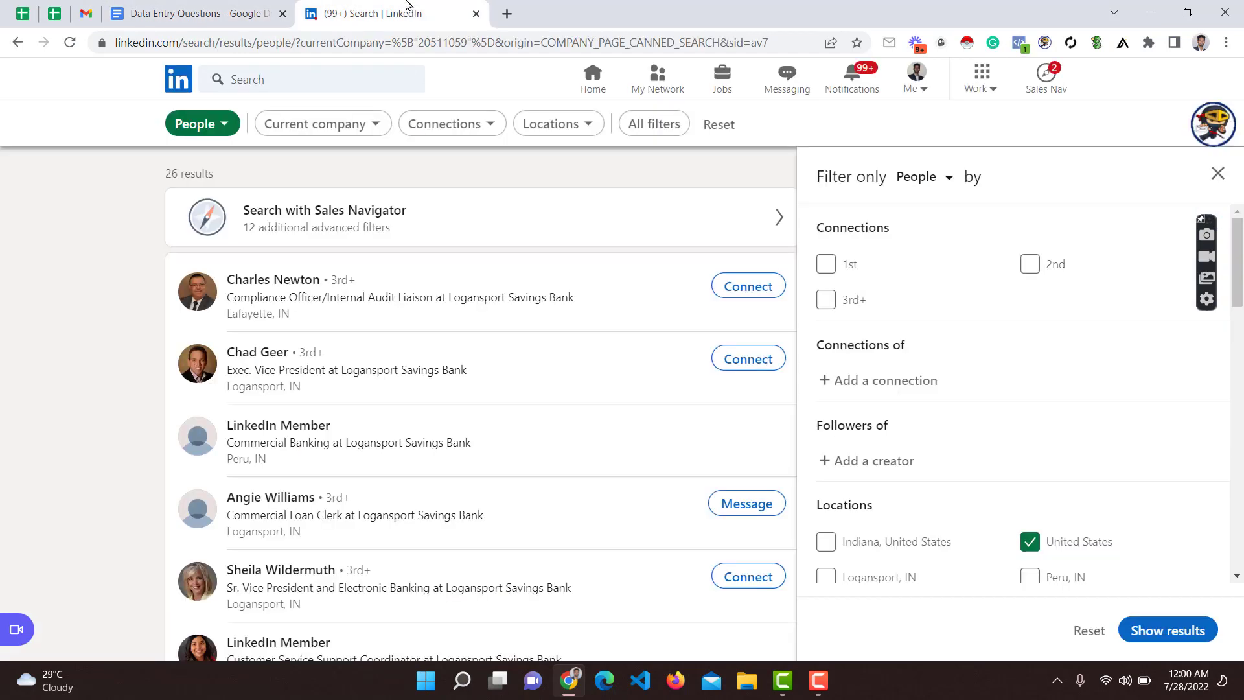
scroll(994, 372, "down", 10)
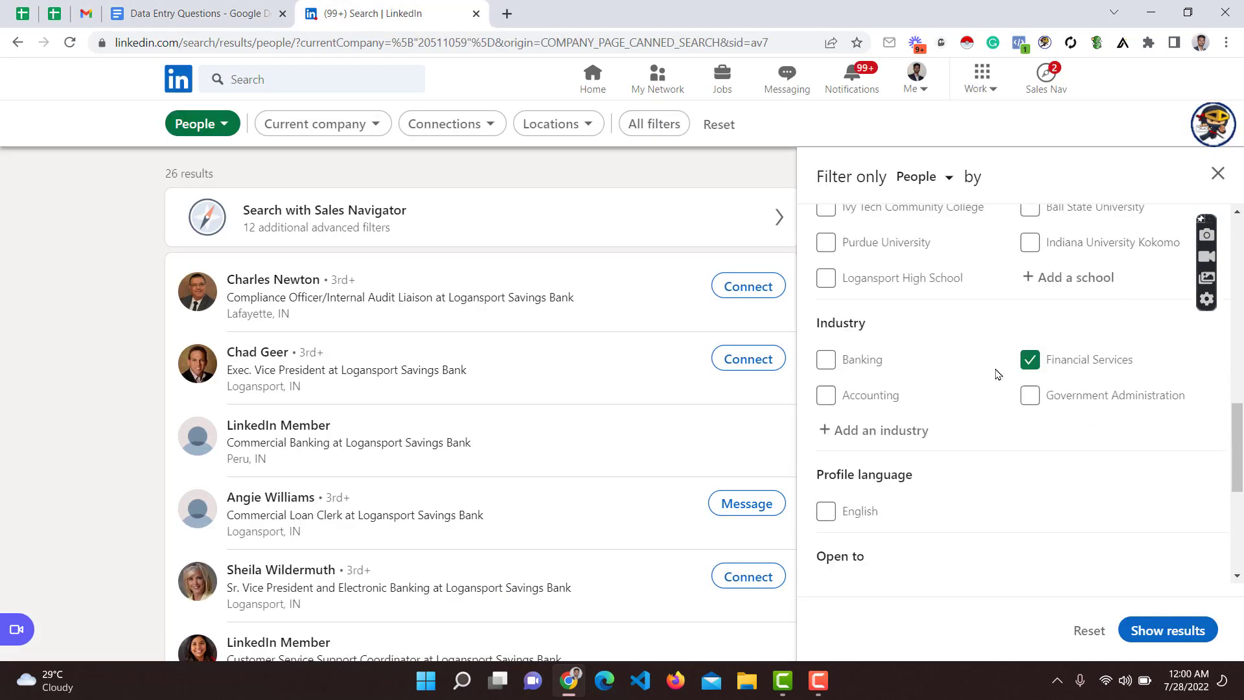
scroll(996, 373, "down", 5)
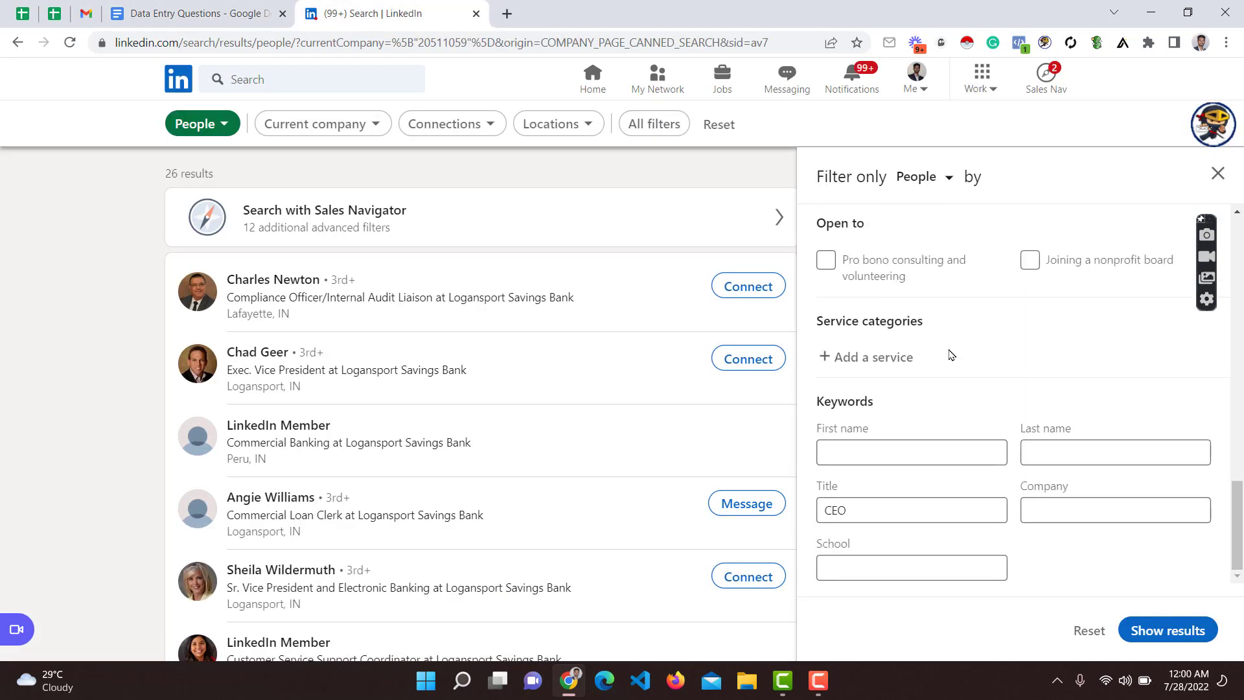
left_click(194, 13)
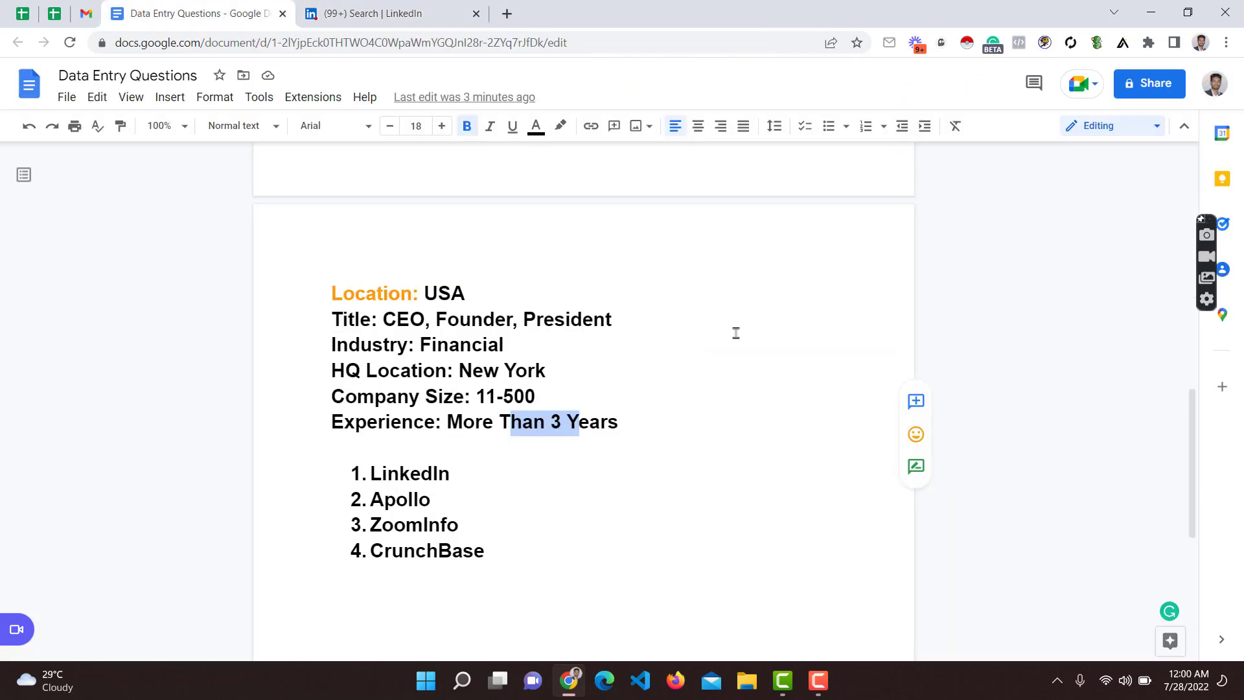
left_click(373, 13)
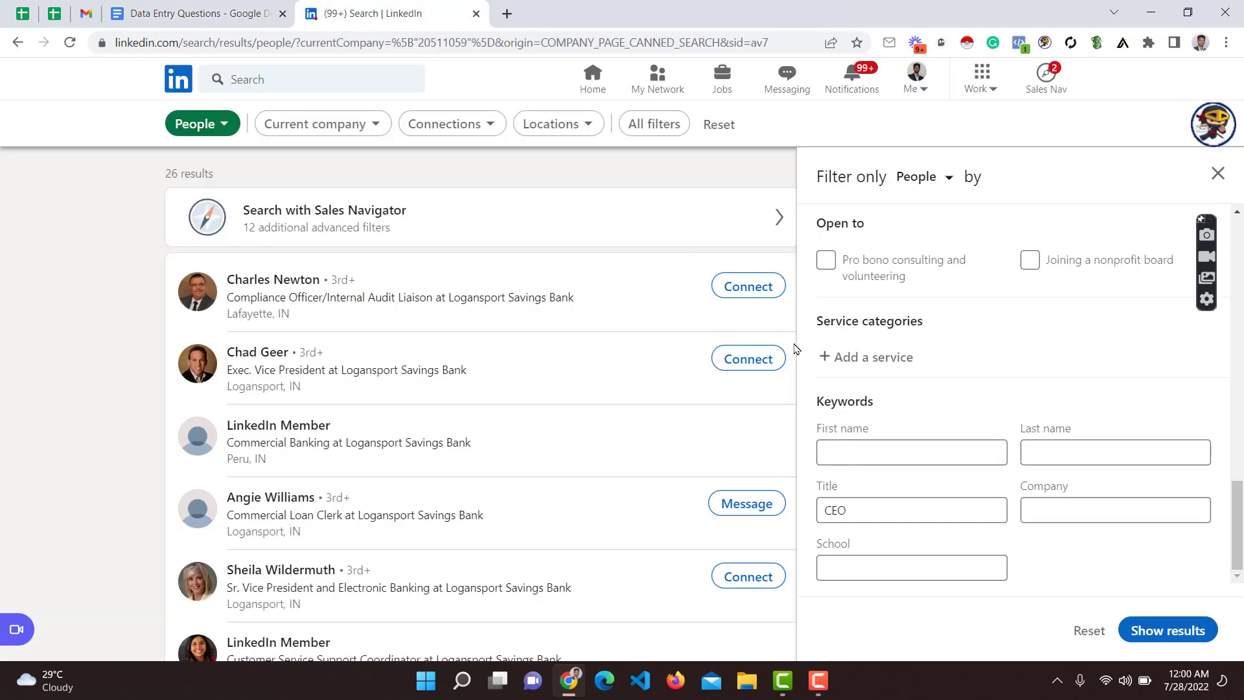
scroll(888, 385, "up", 5)
scroll(888, 385, "up", 5)
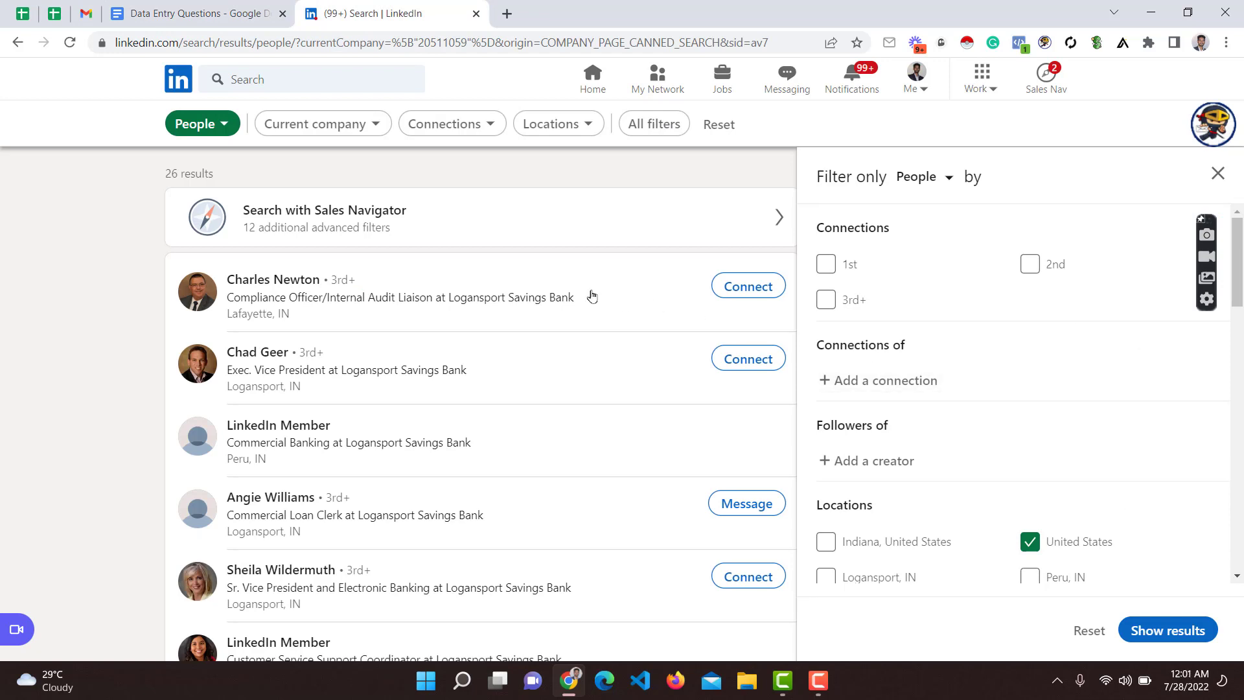
Close the people filters without applying them and open the lead filters in Sales Navigator
left_click(1221, 172)
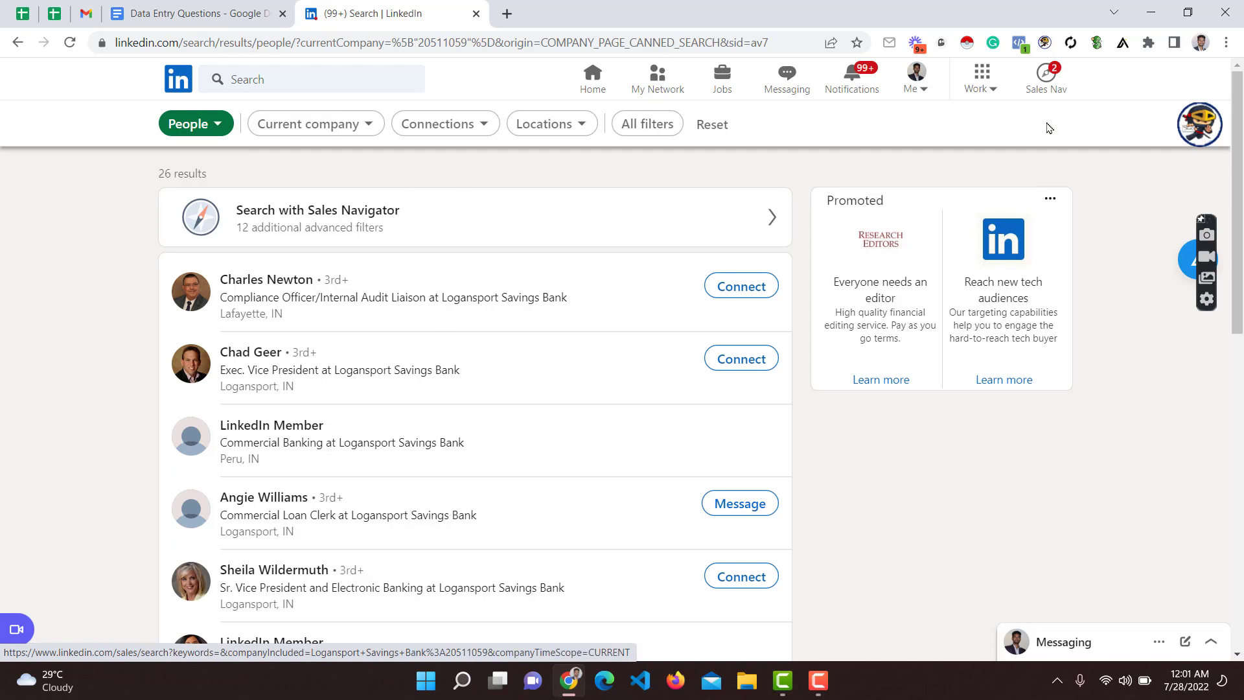
left_click(1041, 76)
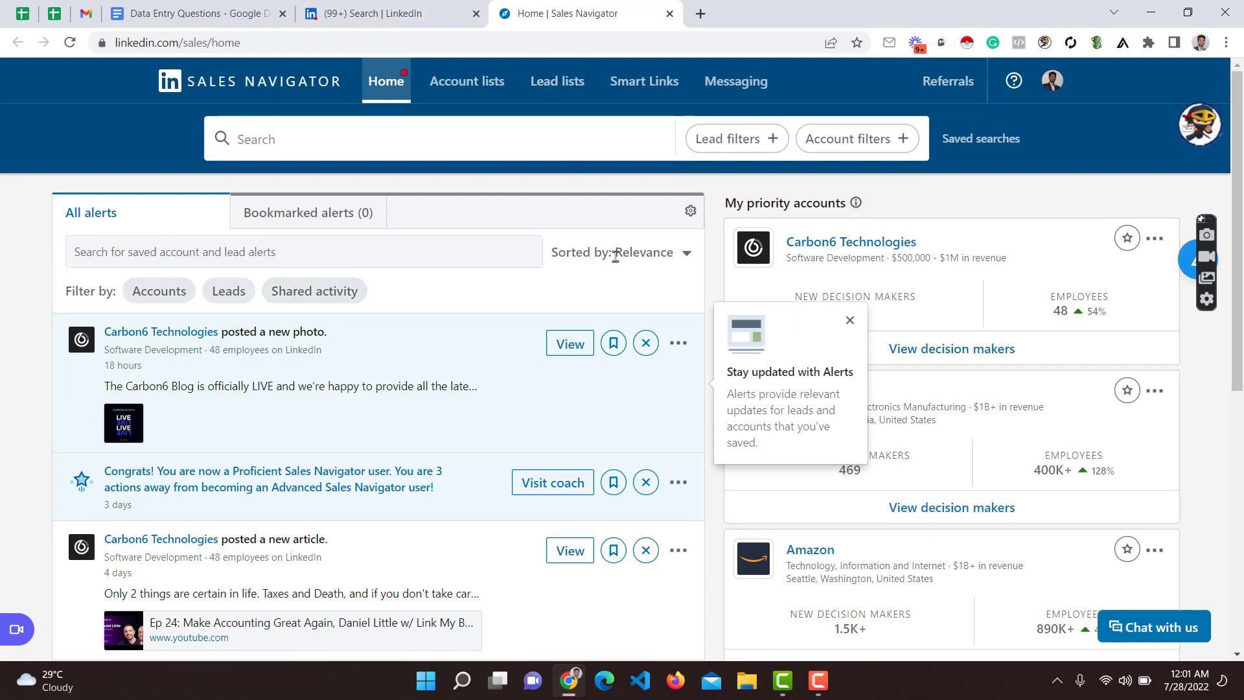
left_click(715, 148)
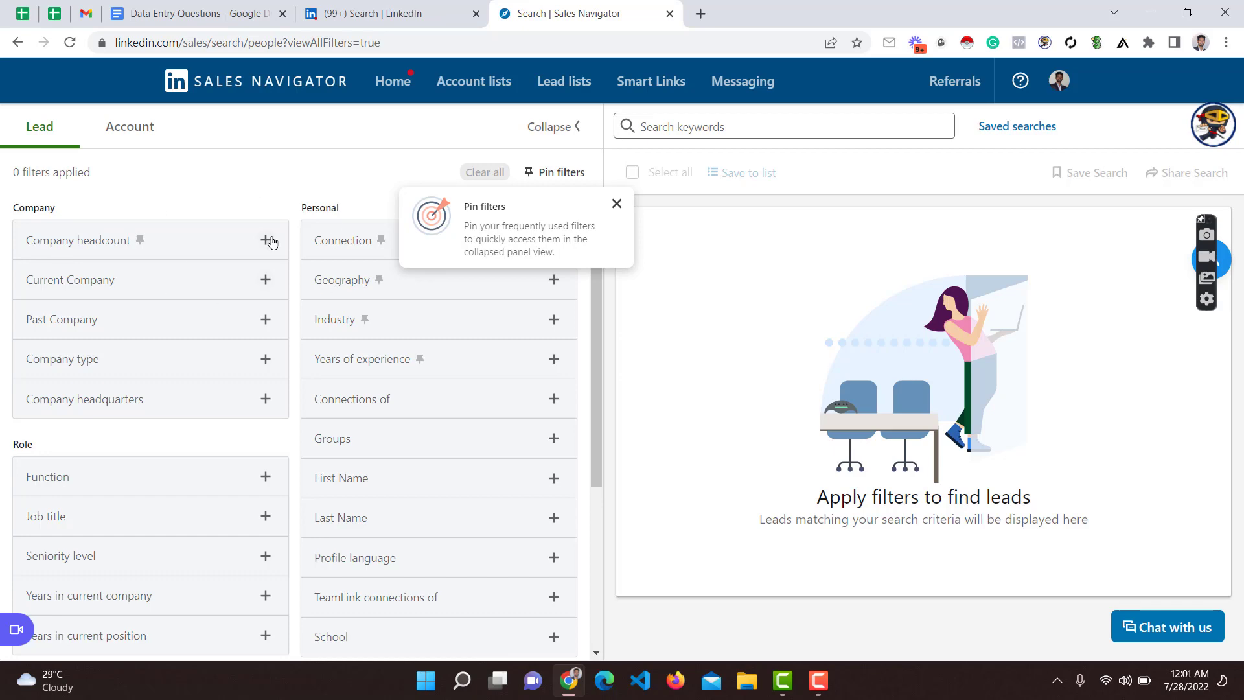
Check the Location criterion in the document and look through the lead filters for a matching one
left_click(203, 8)
left_click(328, 294)
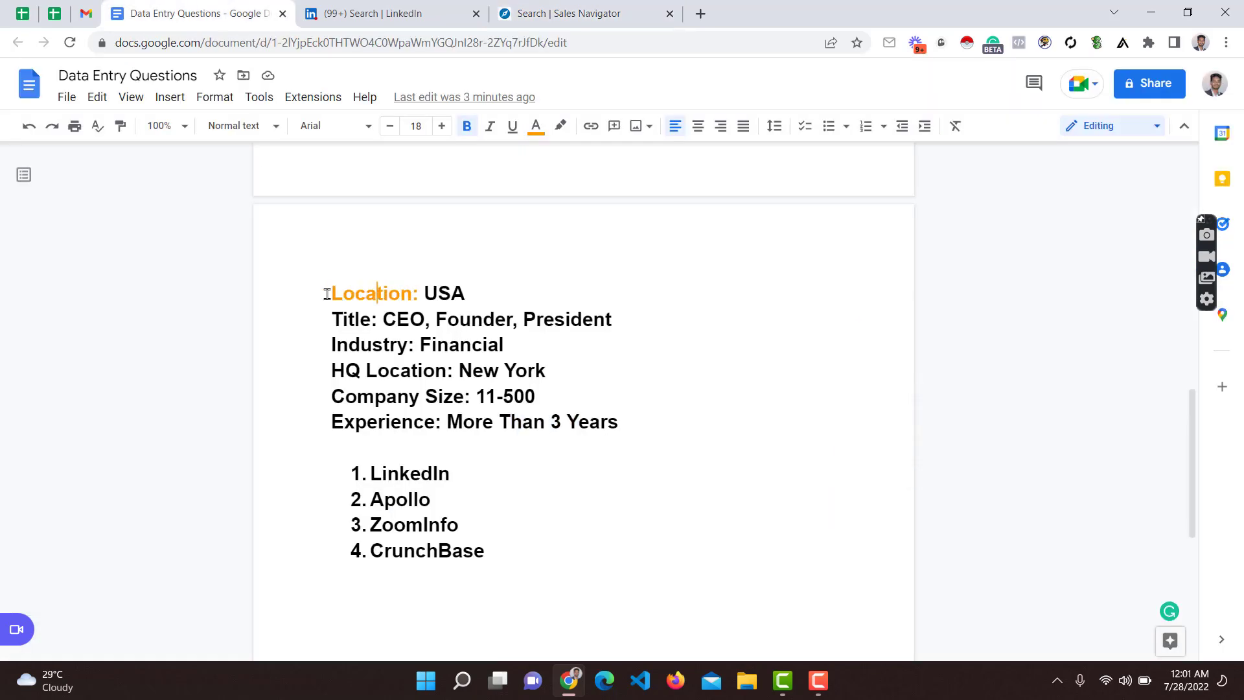
left_click(570, 13)
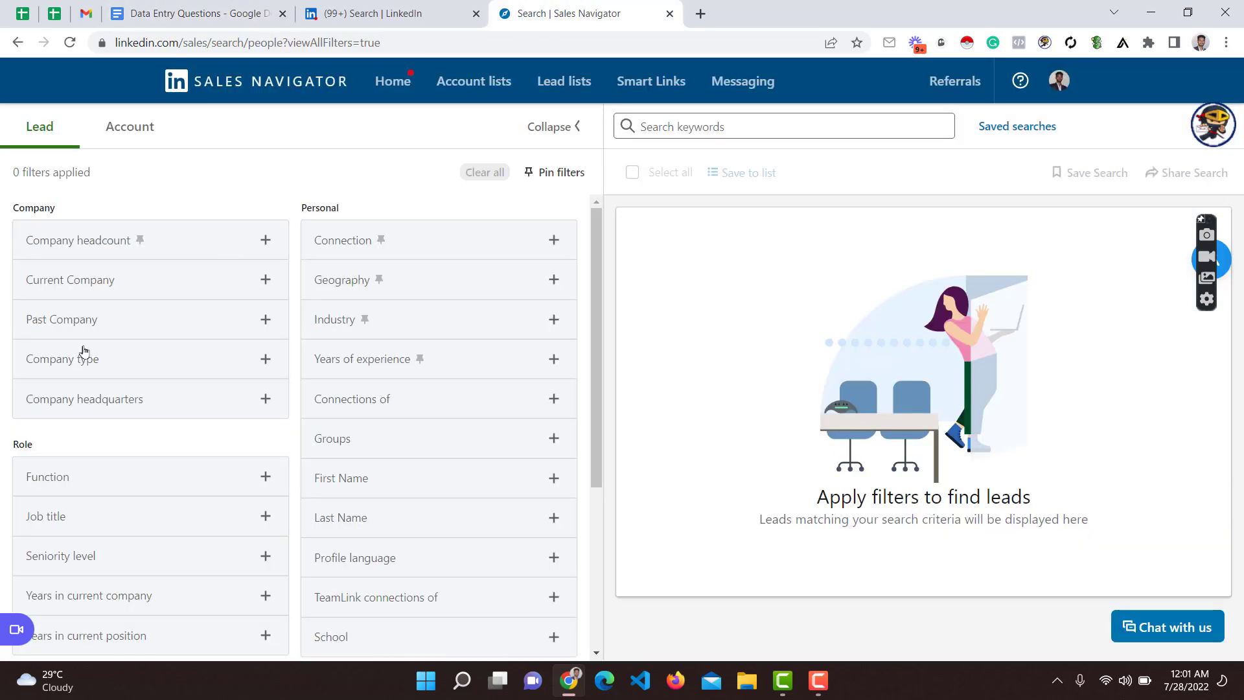
scroll(123, 226, "down", 3)
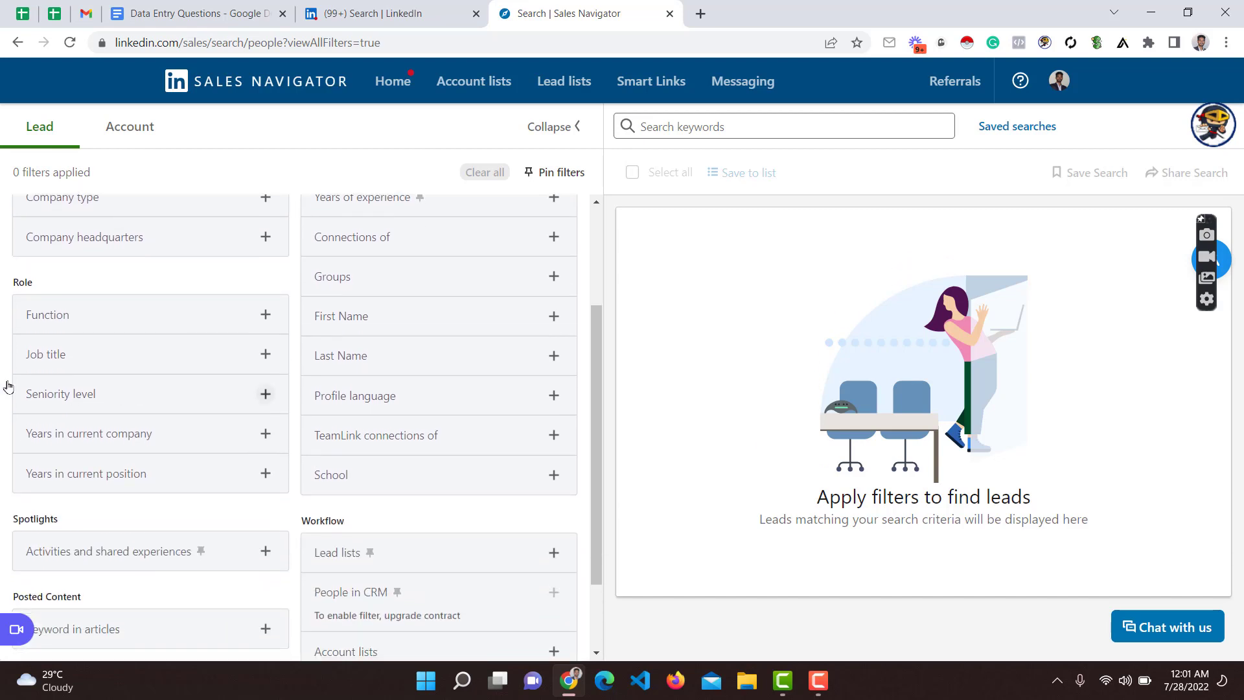
scroll(111, 330, "up", 3)
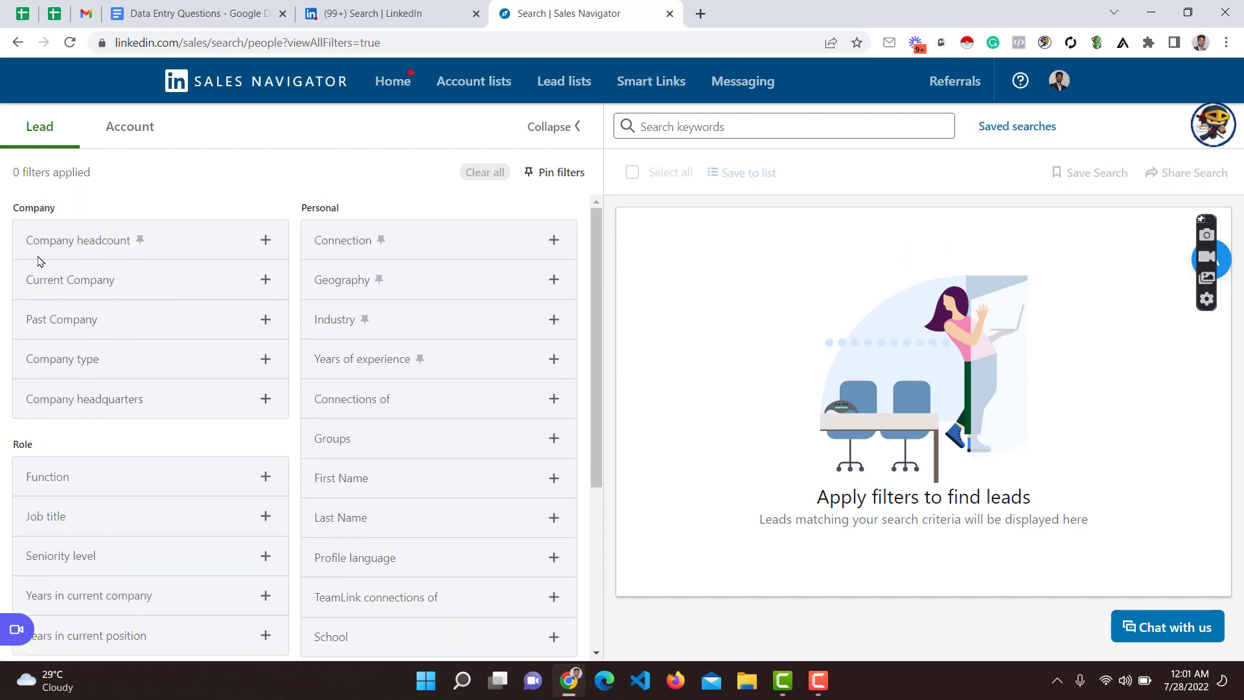
Include United States in the Geography lead filter, matching the Location criterion in the document
left_click(427, 287)
left_click(230, 10)
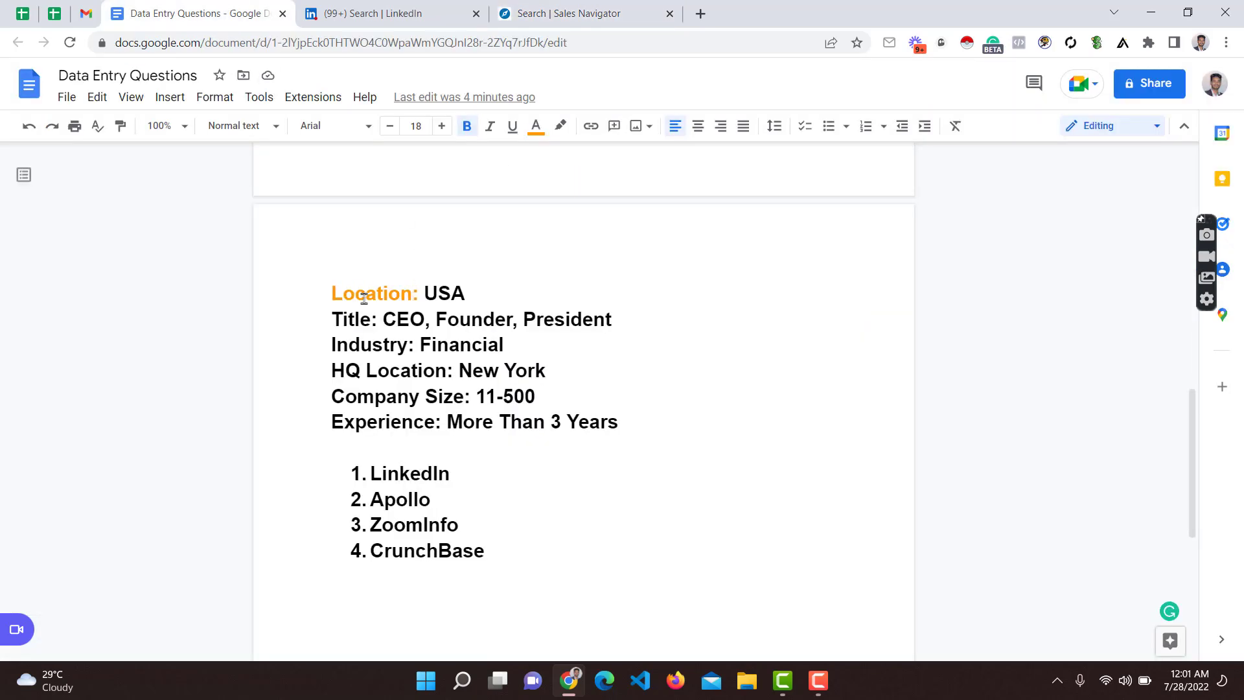
left_click(506, 3)
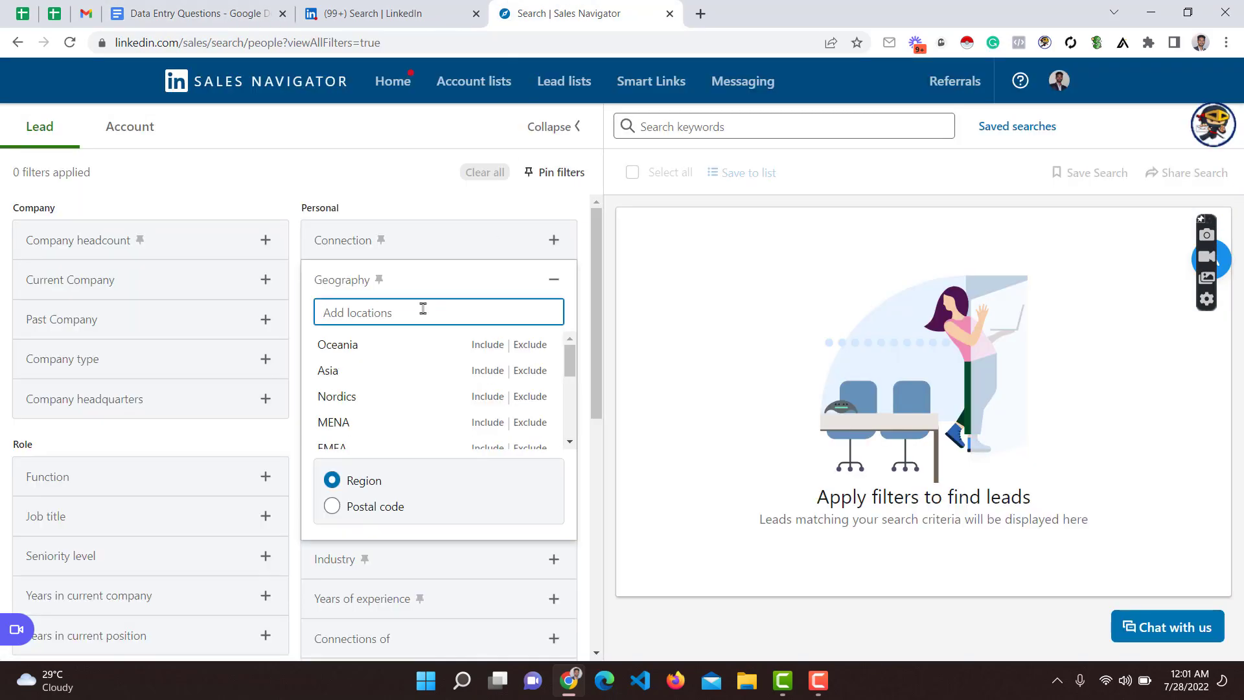
type("United St")
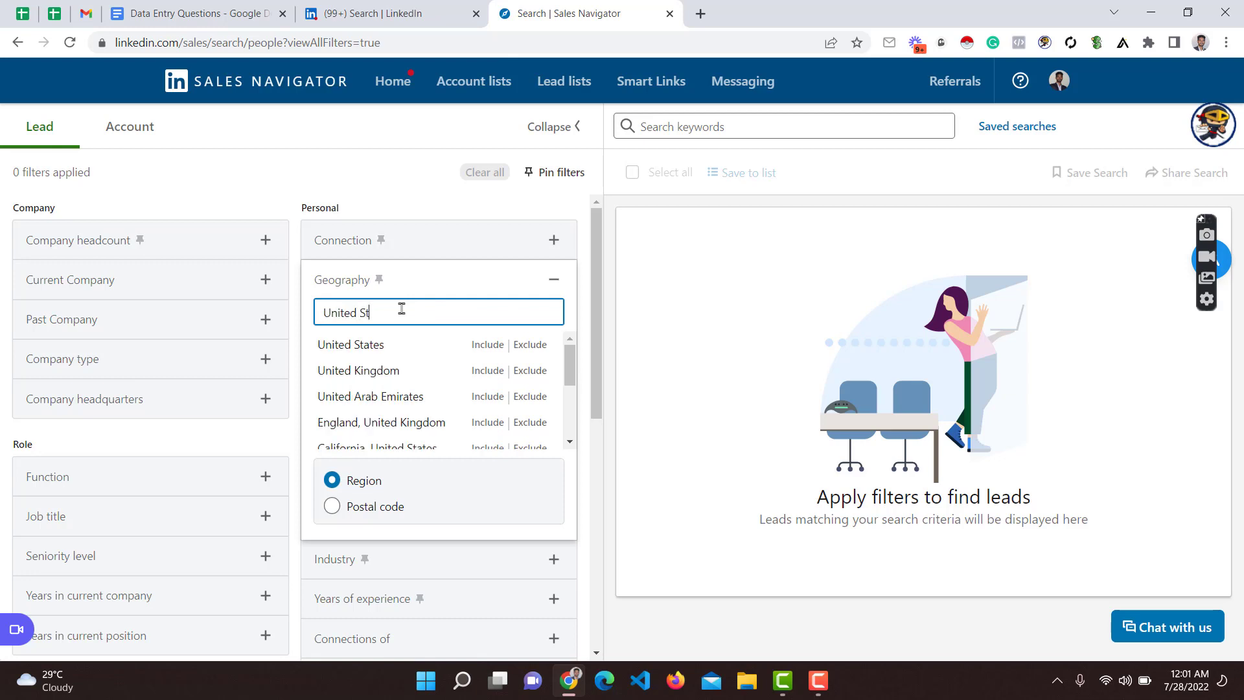
left_click(417, 344)
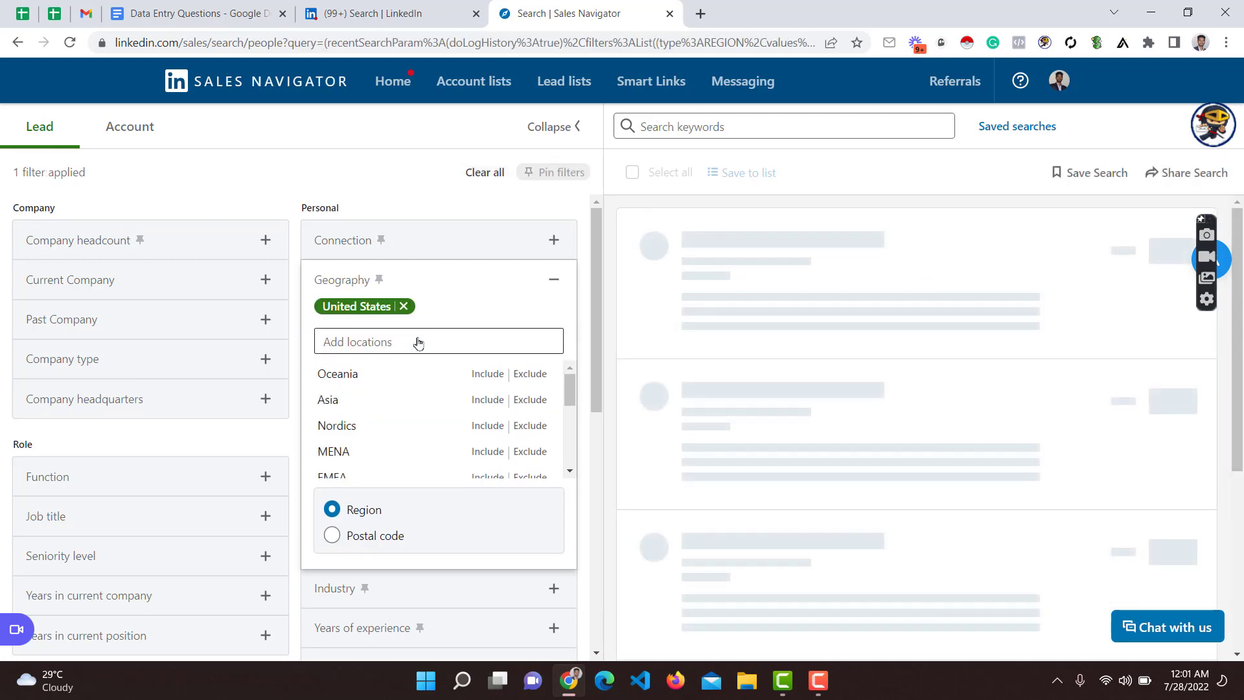
left_click(331, 142)
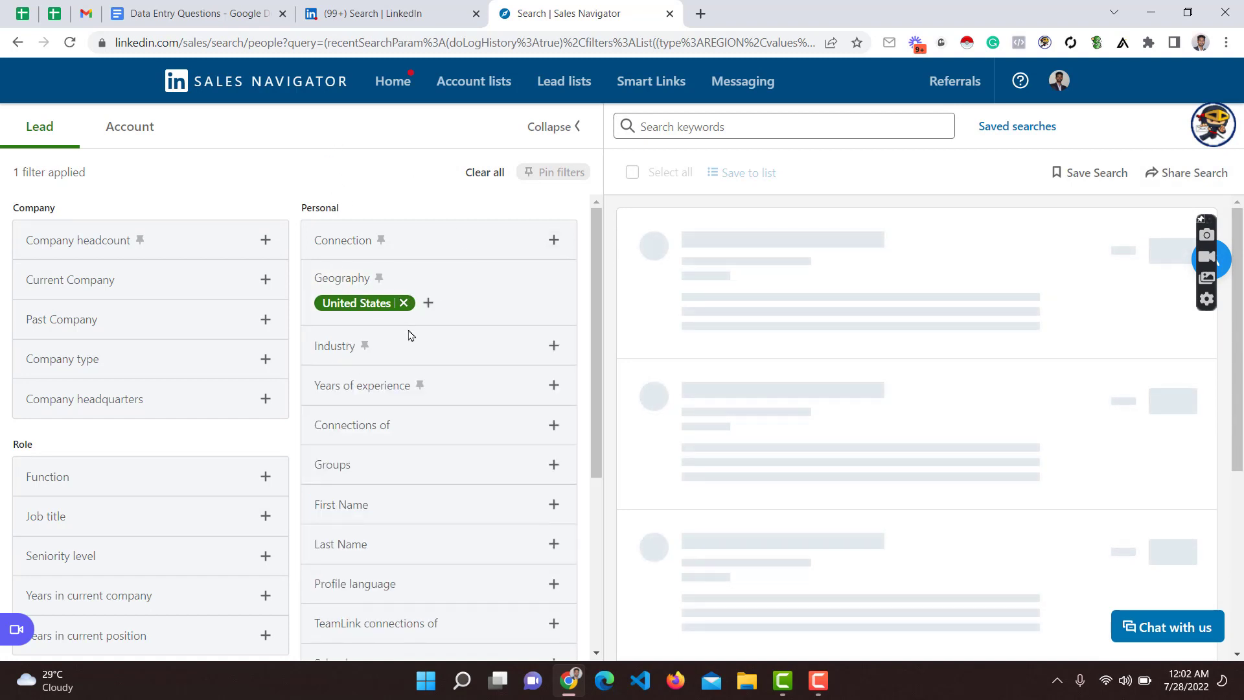
Check the Title criterion in the document and include Chief Executive Officer as a current job title in the lead filters
left_click(160, 9)
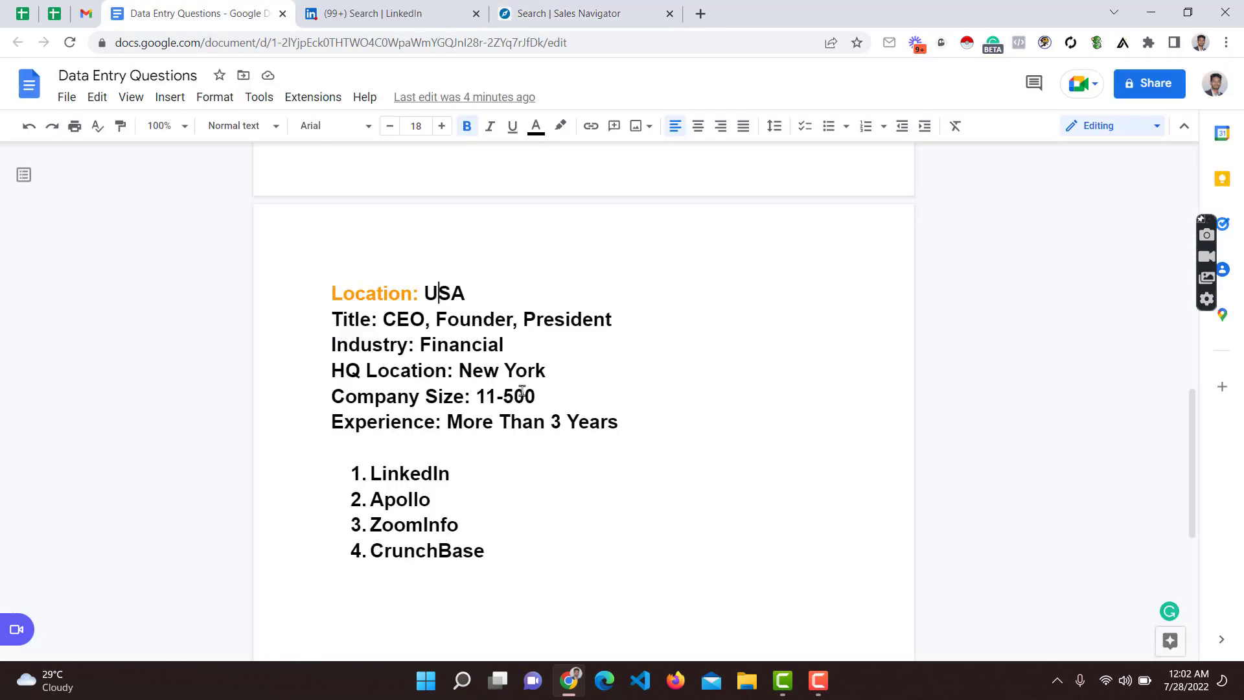
double_click(342, 318)
left_click(581, 18)
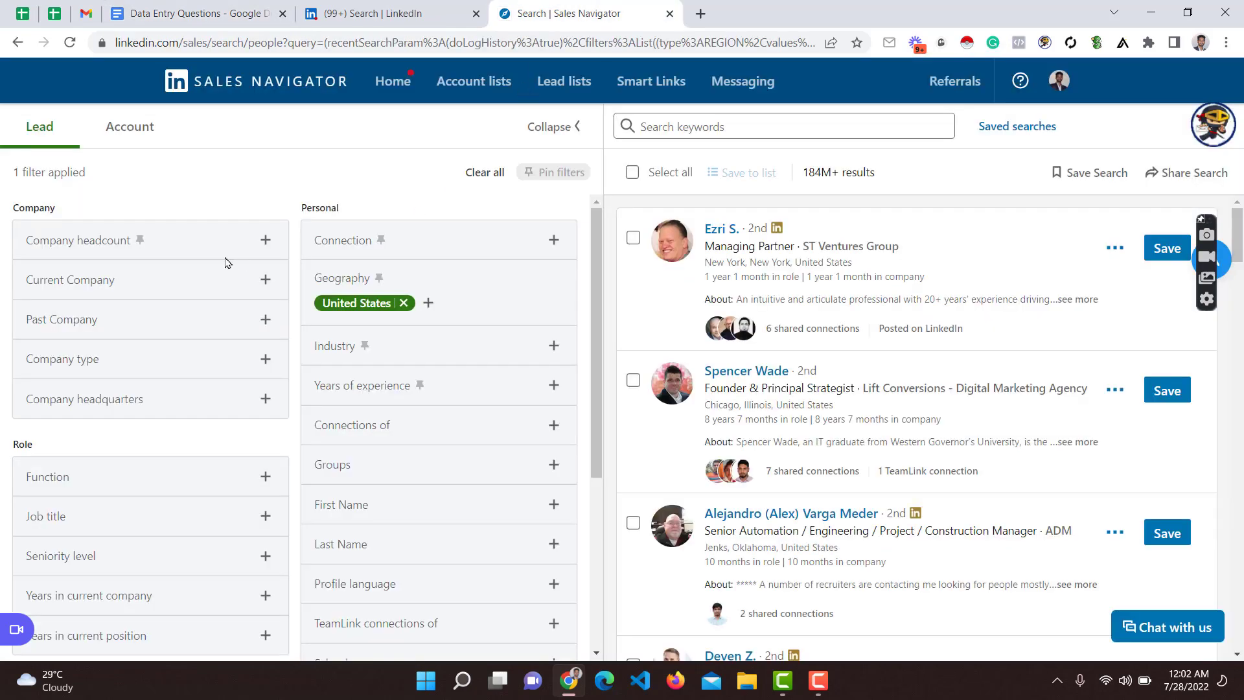
scroll(169, 208, "down", 3)
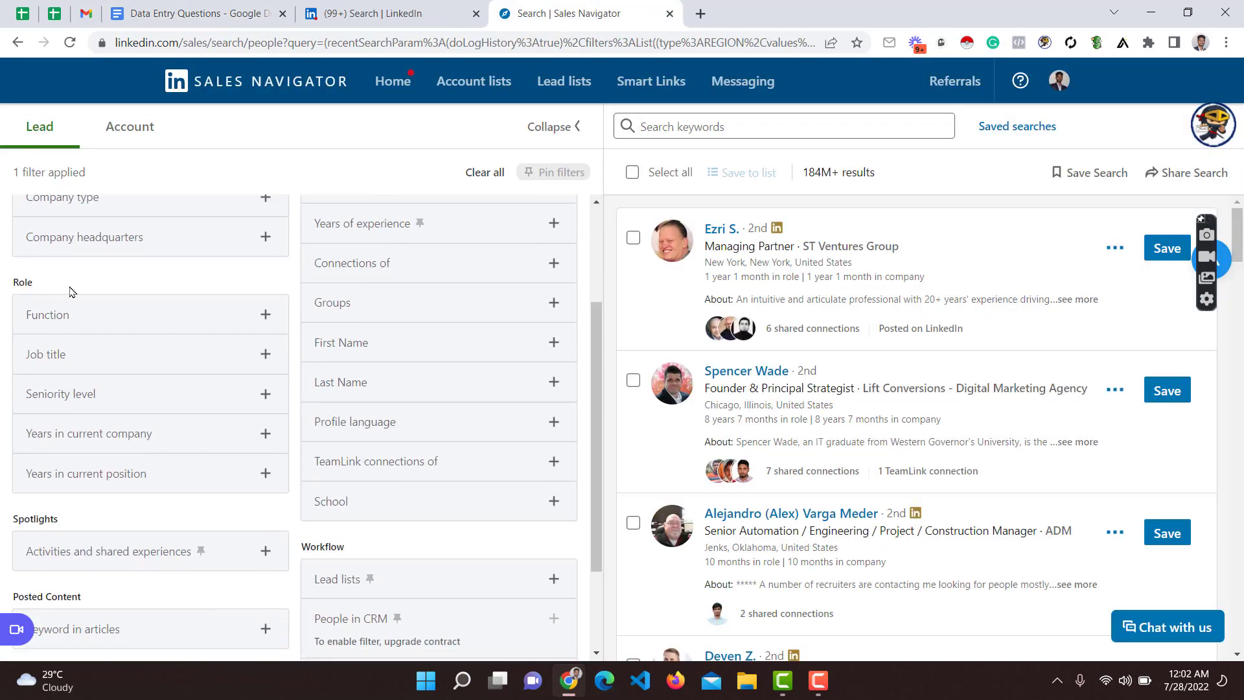
left_click(103, 364)
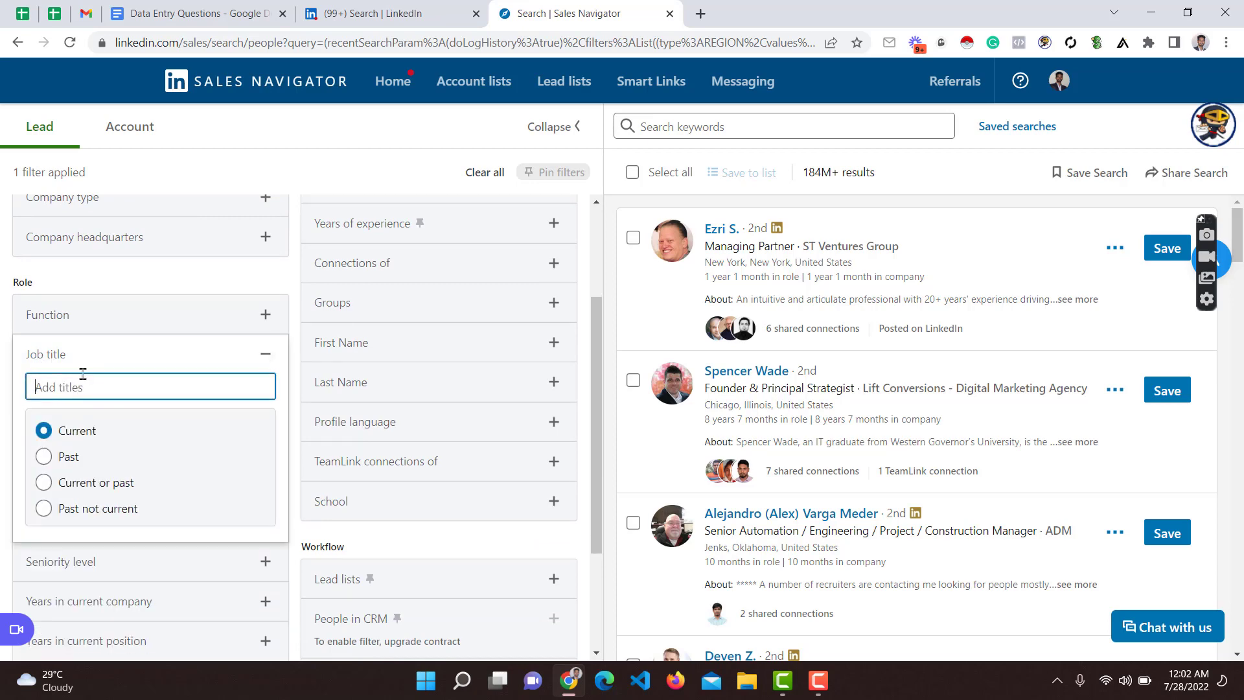
left_click(188, 13)
left_click(560, 13)
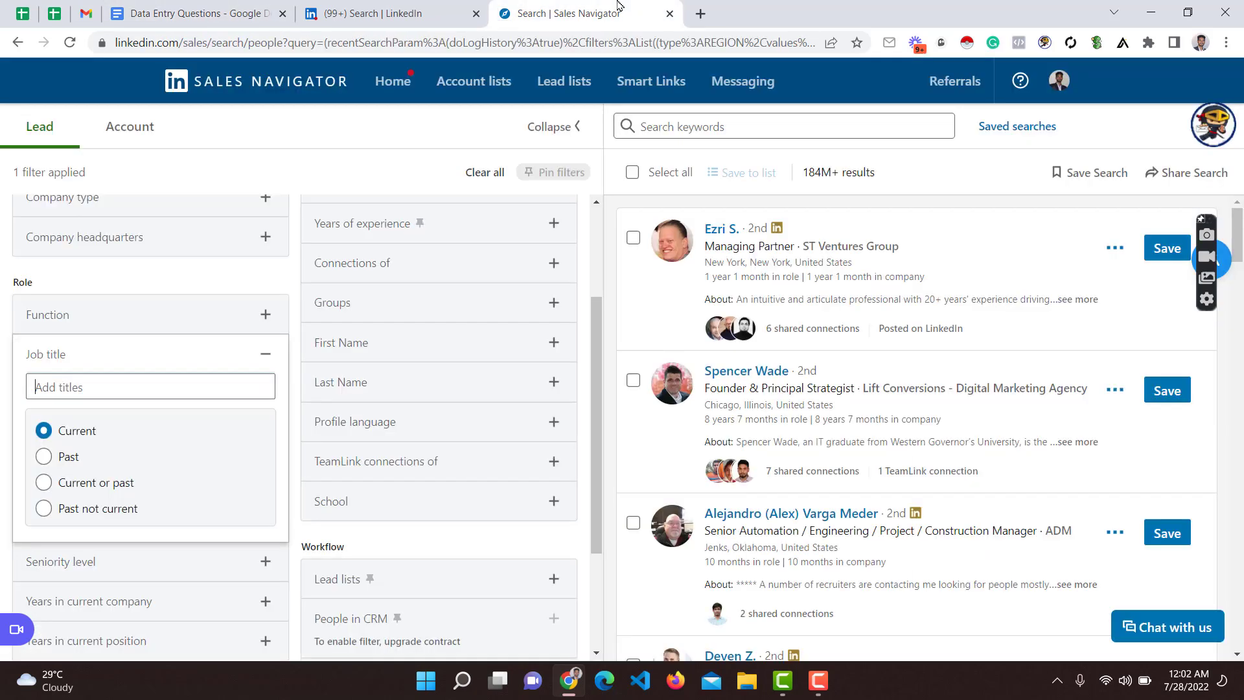
type("CEO")
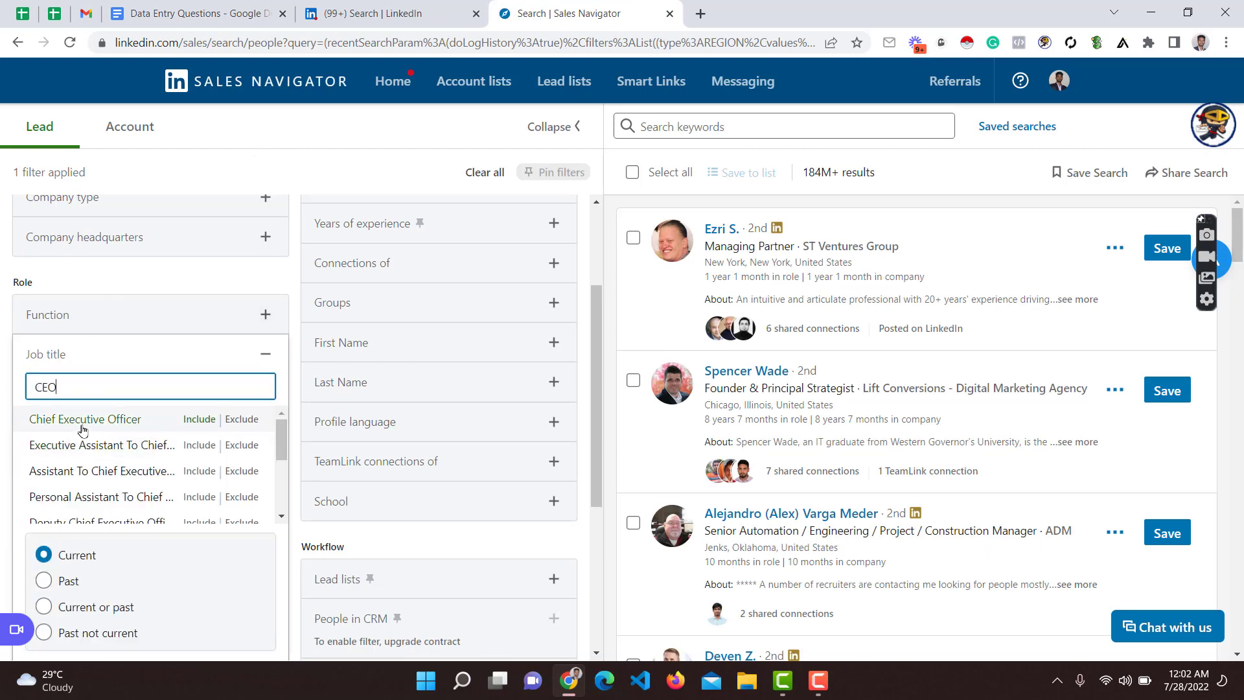
left_click(83, 419)
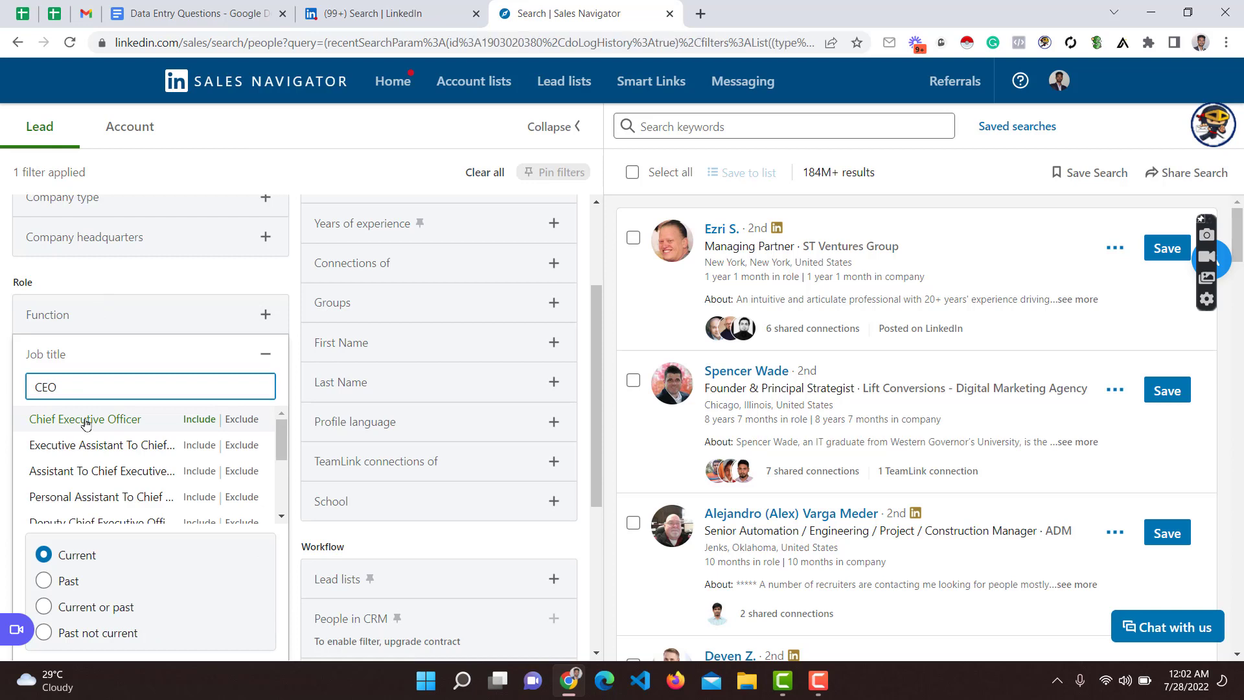
left_click(86, 417)
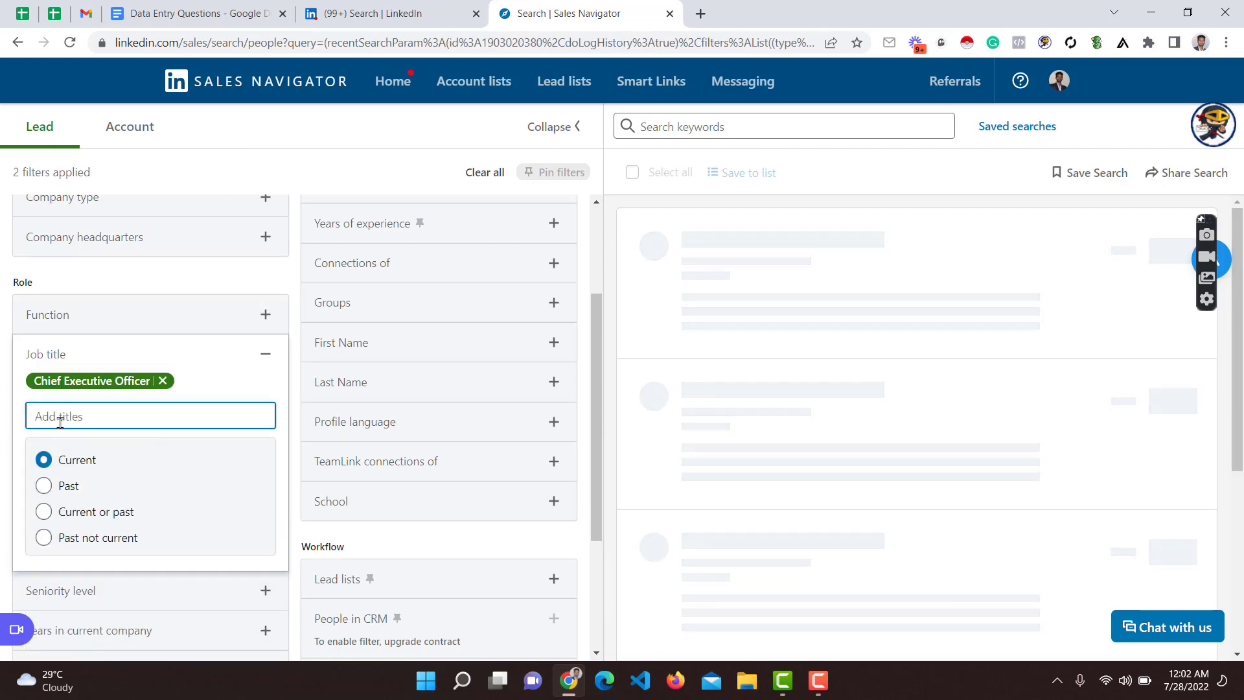
Recheck the Title criterion in the document and include Founder as a current job title in the lead filters
left_click(198, 12)
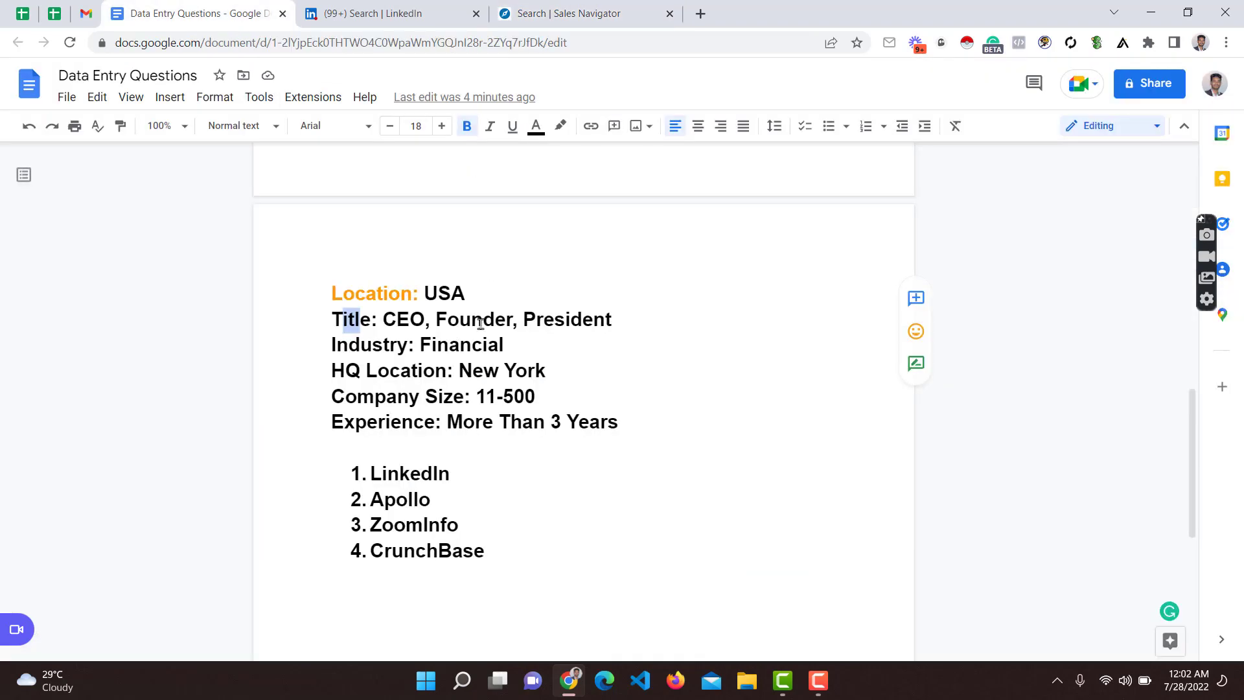
left_click(589, 5)
type("Founde")
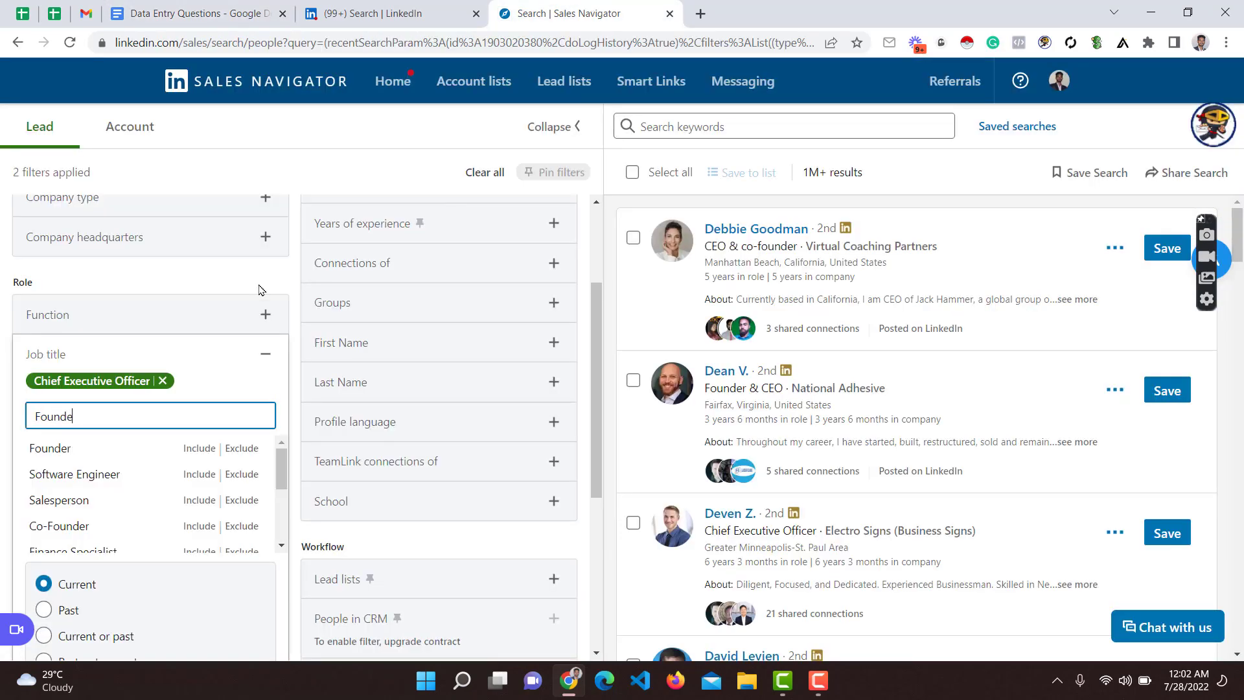
type("r")
left_click(72, 447)
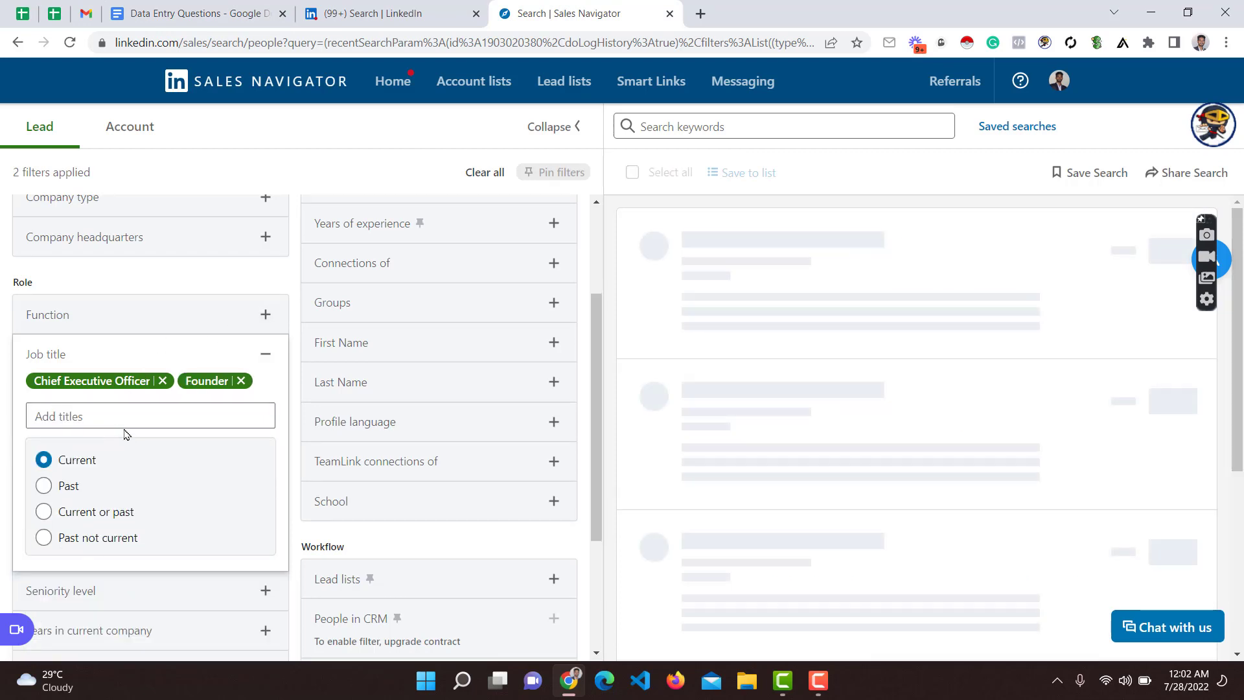
Include President as a current job title and close the Job title filter
type("Pre")
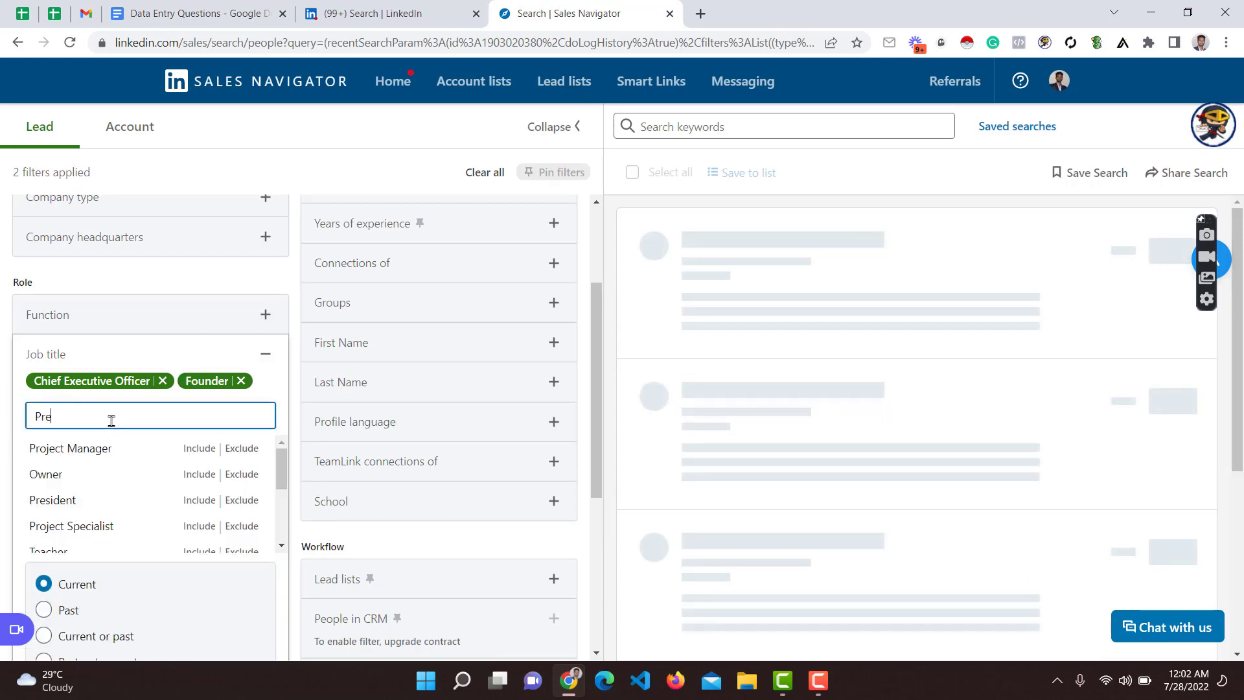
type("sident")
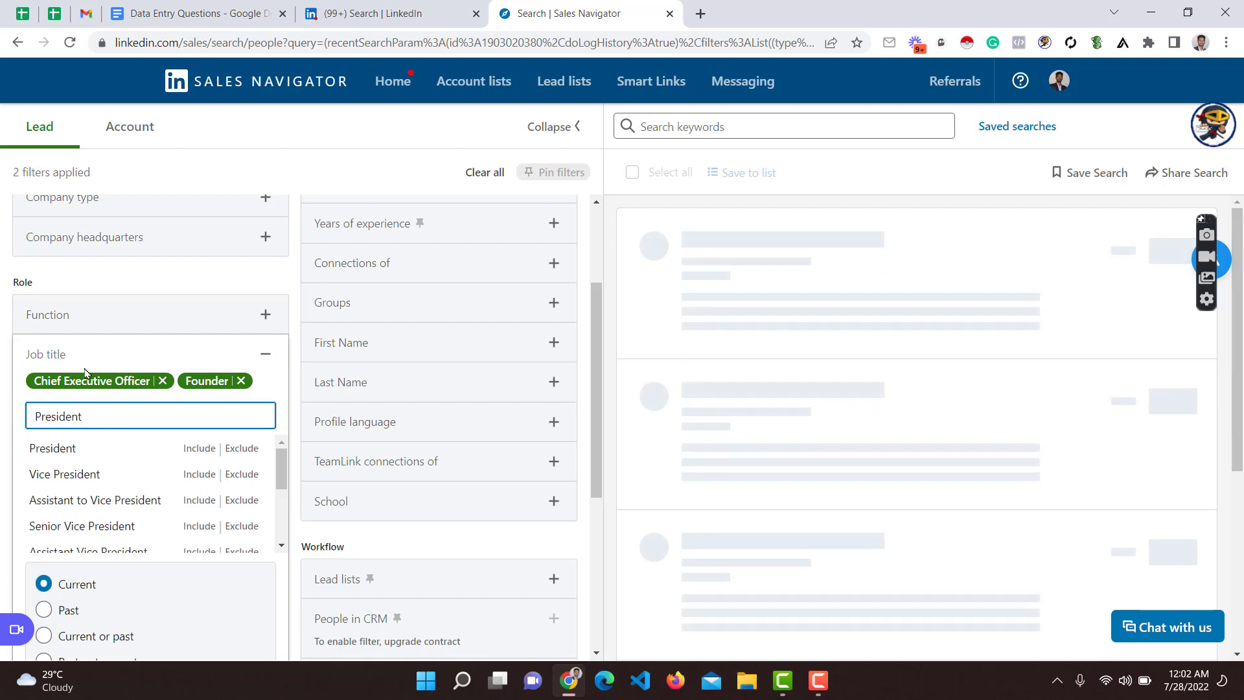
left_click(58, 448)
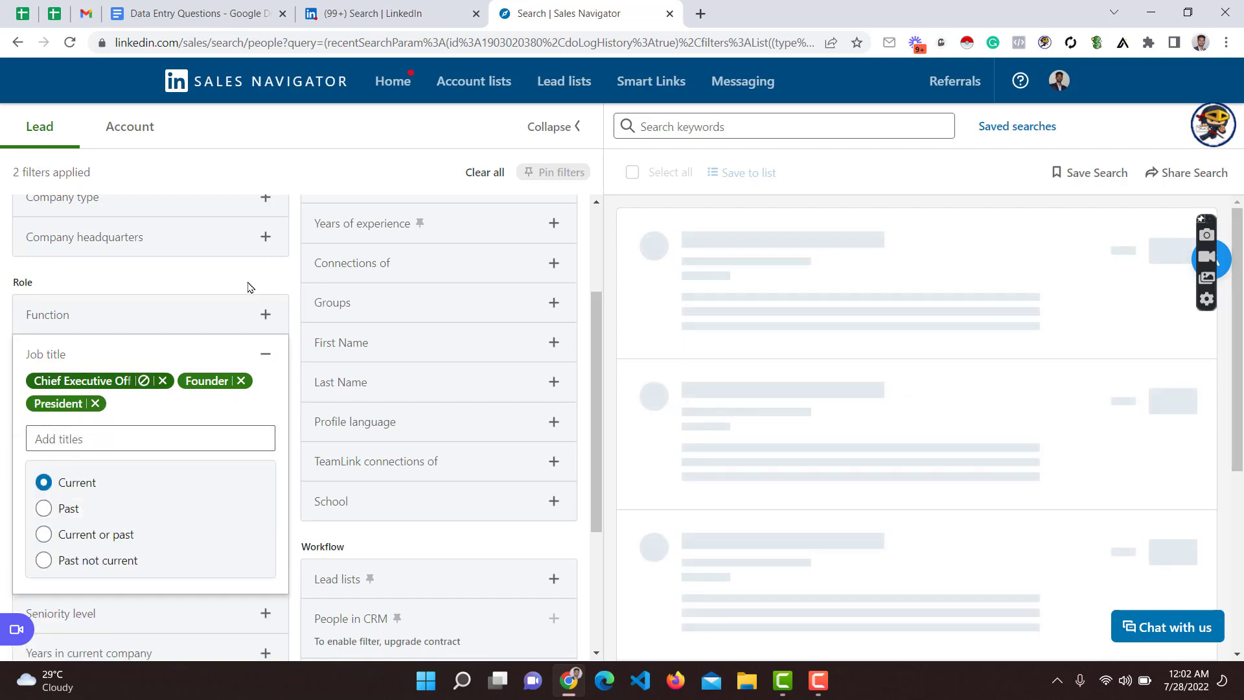
left_click(3, 387)
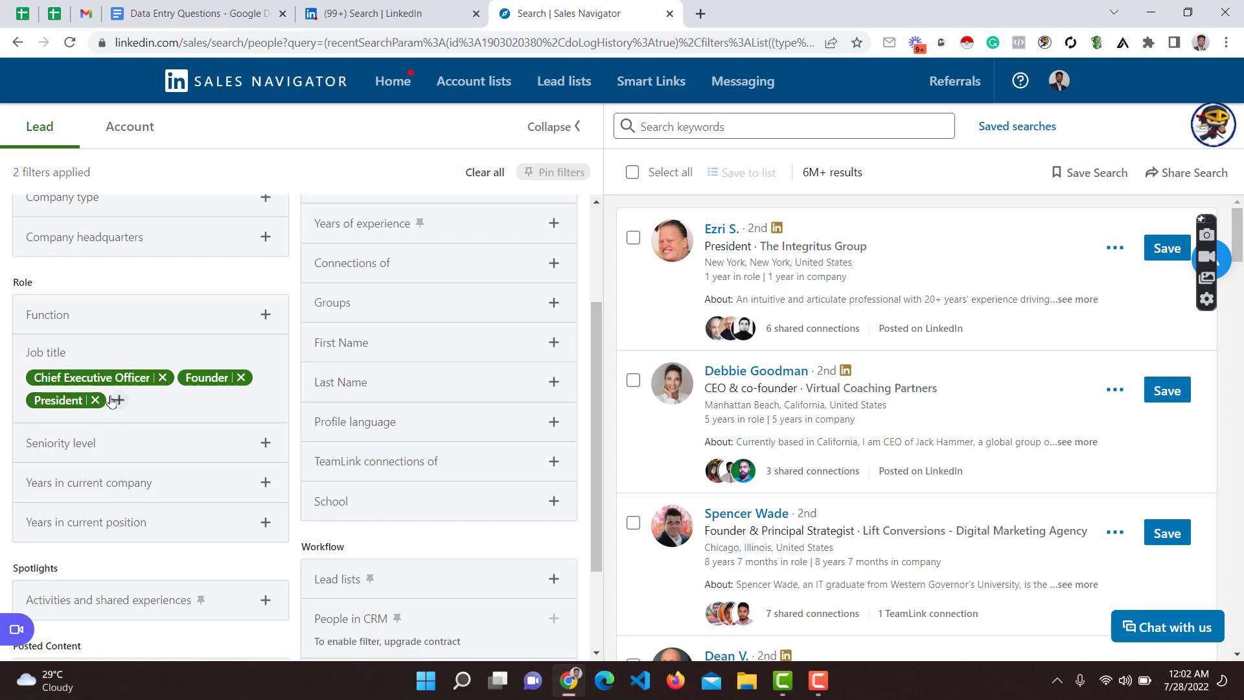
Check the Industry criterion in the document and include Financial Services in the Industry lead filter
left_click(269, 8)
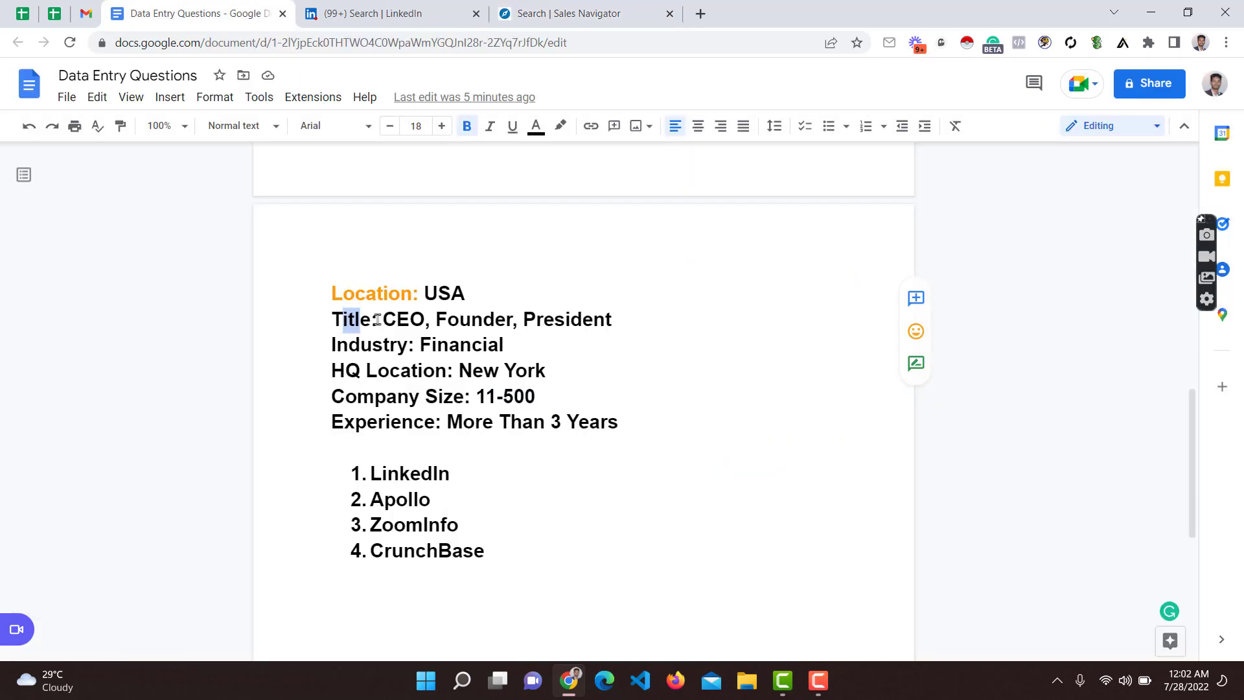
left_click(360, 343)
left_click_drag(348, 343, 523, 341)
left_click(525, 342)
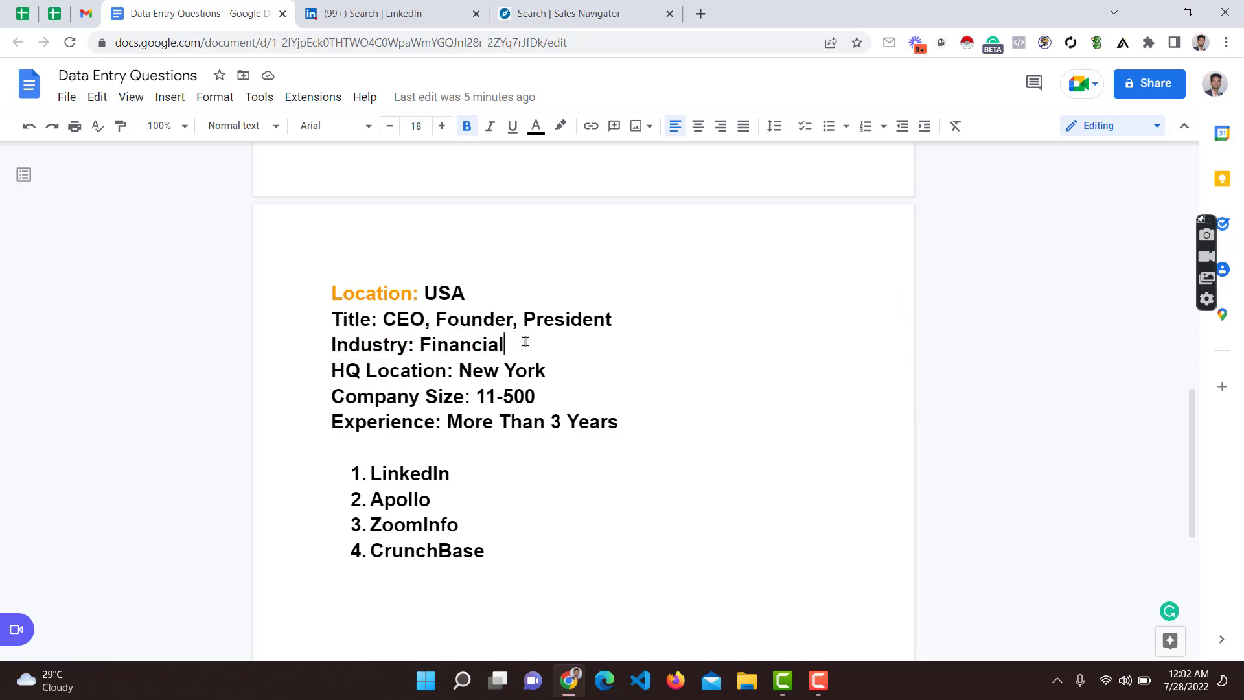
left_click(597, 8)
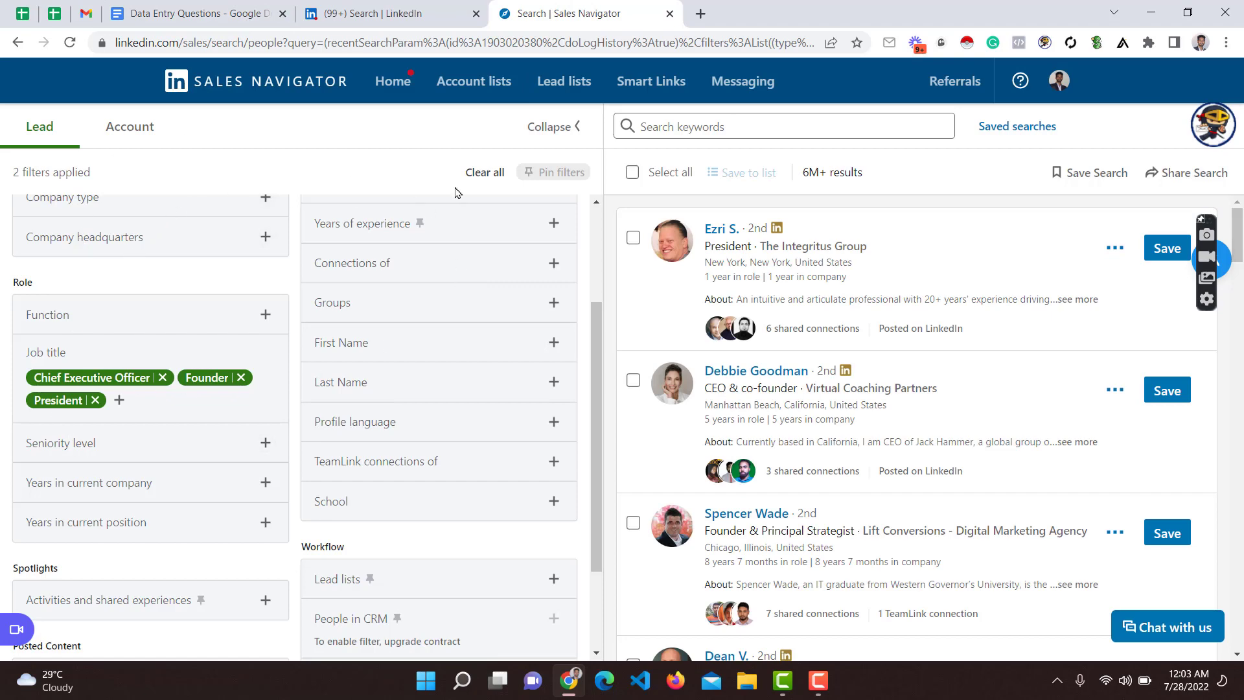
scroll(452, 302, "up", 3)
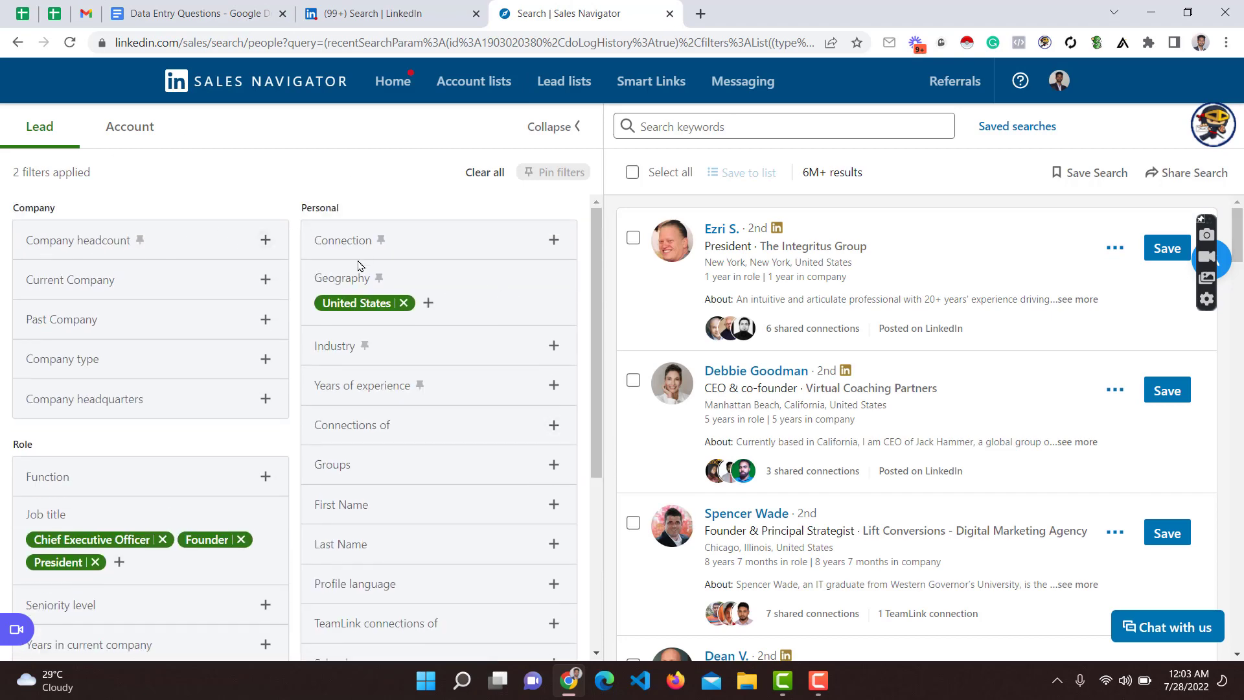
scroll(434, 333, "down", 3)
scroll(361, 416, "up", 3)
left_click(450, 351)
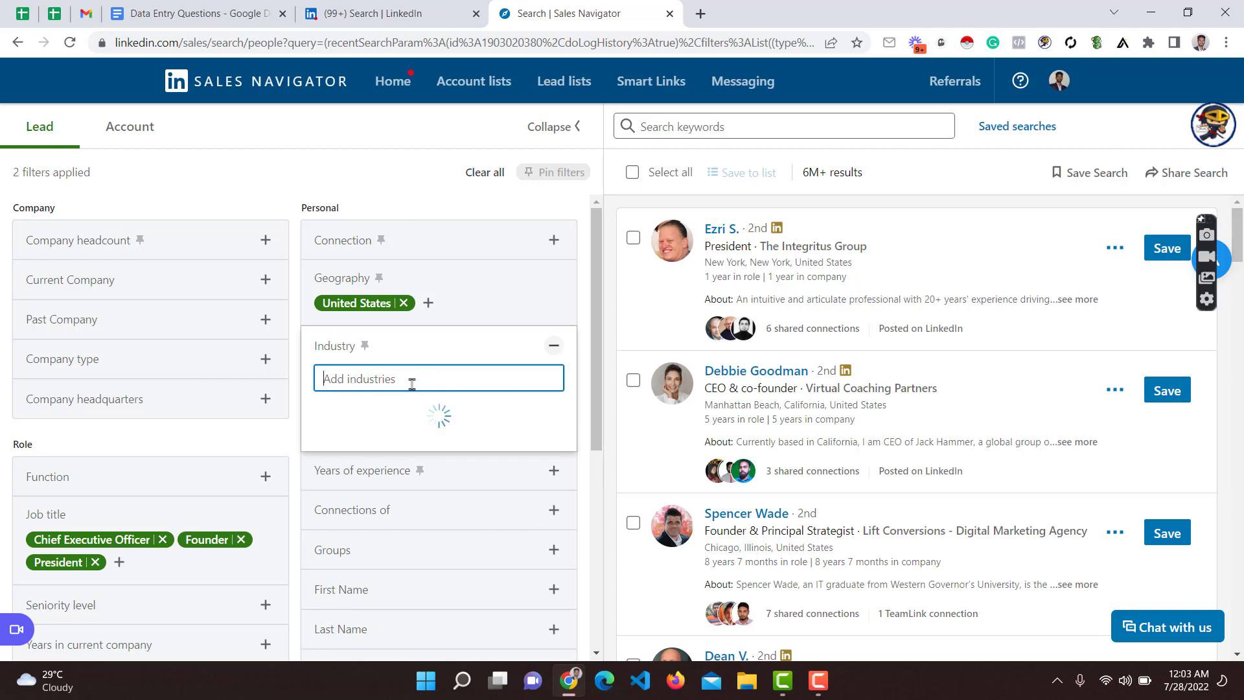
type("Fin")
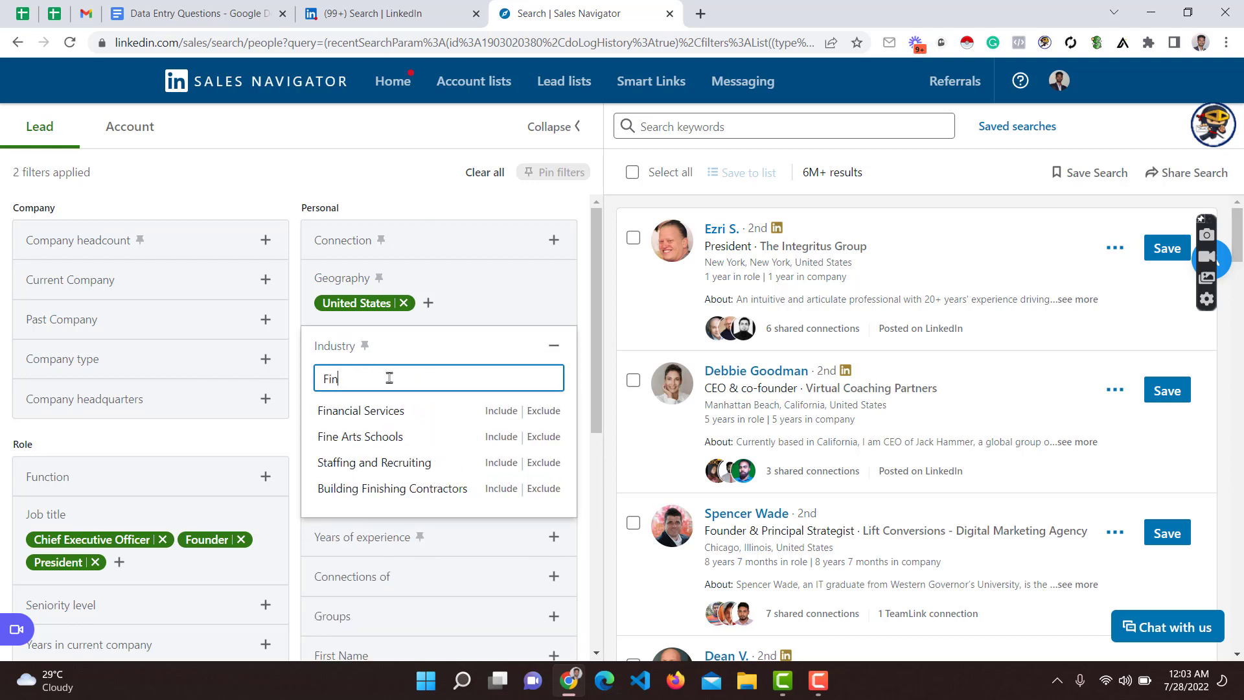
type("ancial")
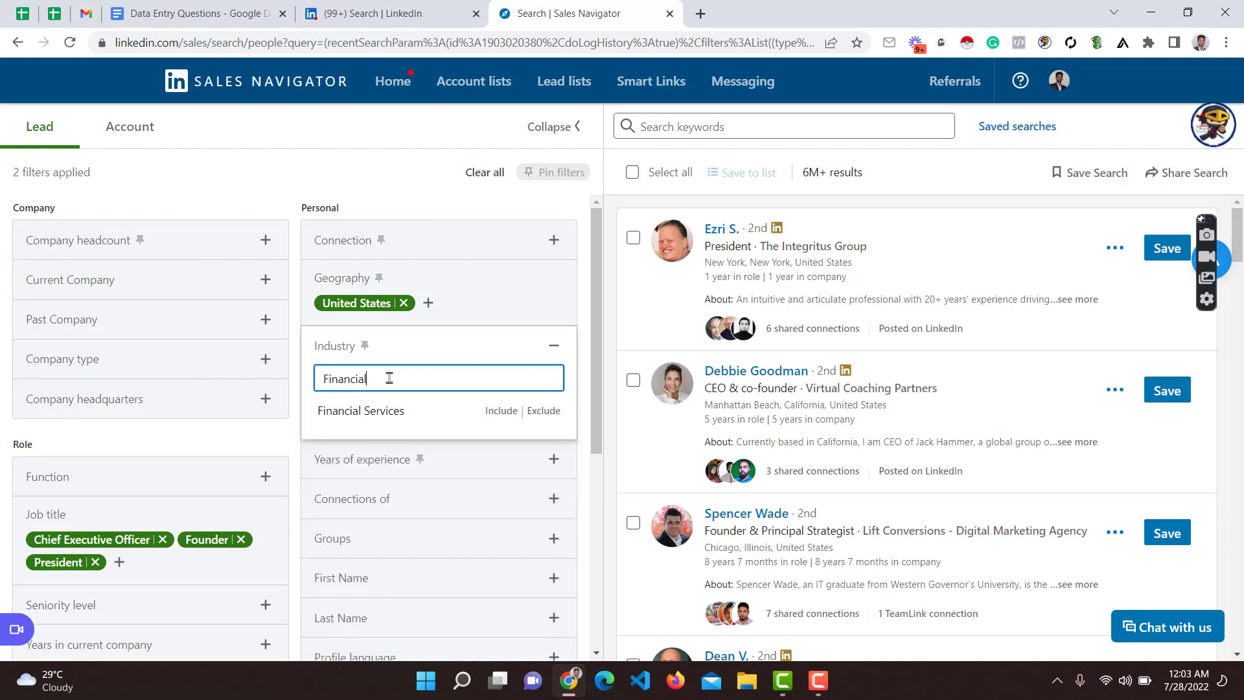
left_click(407, 418)
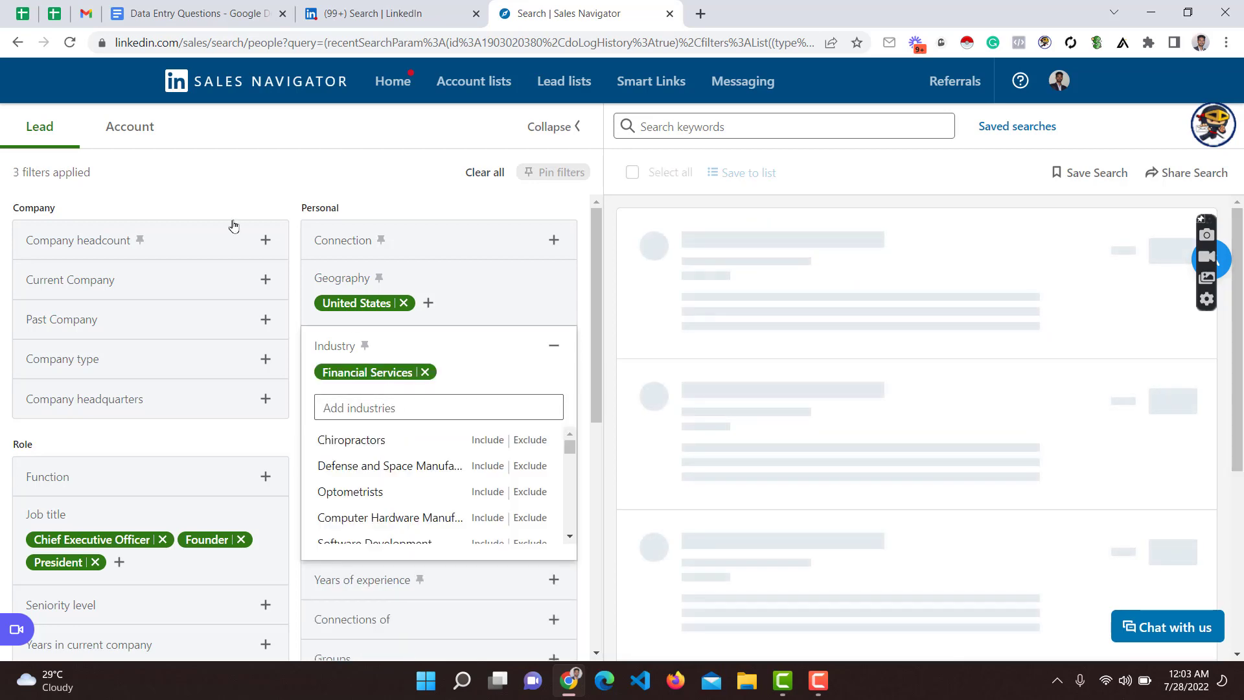
Check the HQ Location criterion in the document and include New York, United States in the Company headquarters filter
left_click(228, 11)
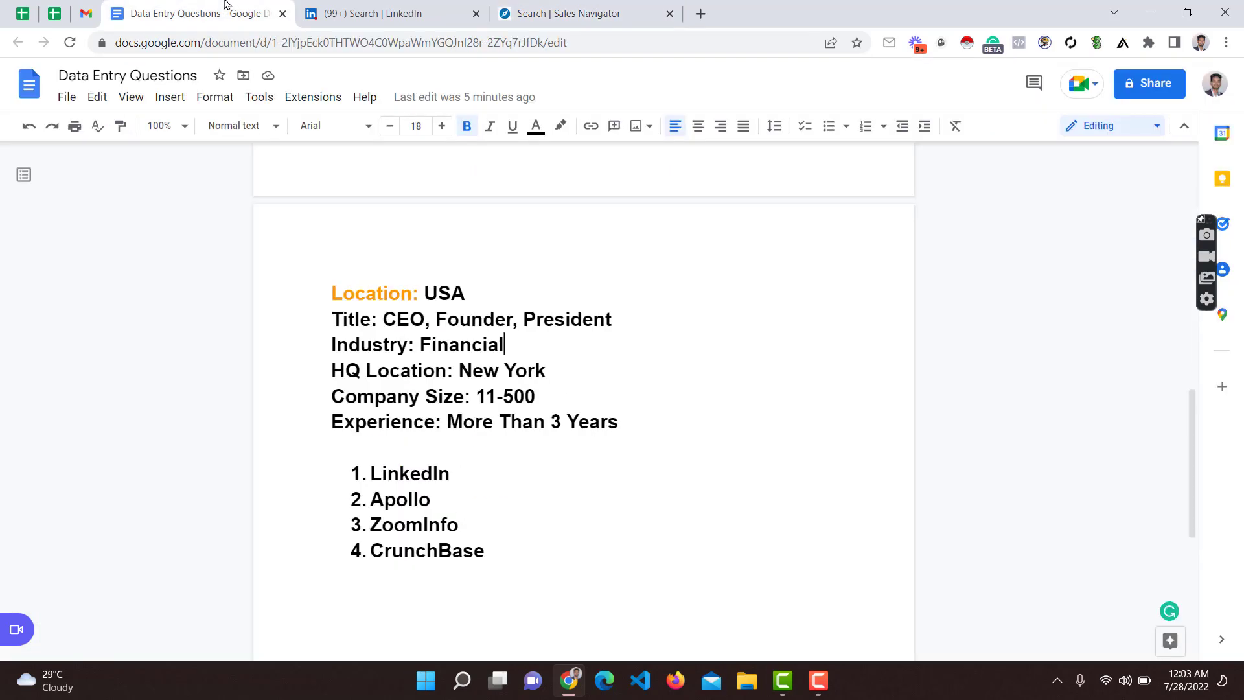
left_click_drag(332, 370, 457, 372)
left_click(418, 370)
left_click(557, 13)
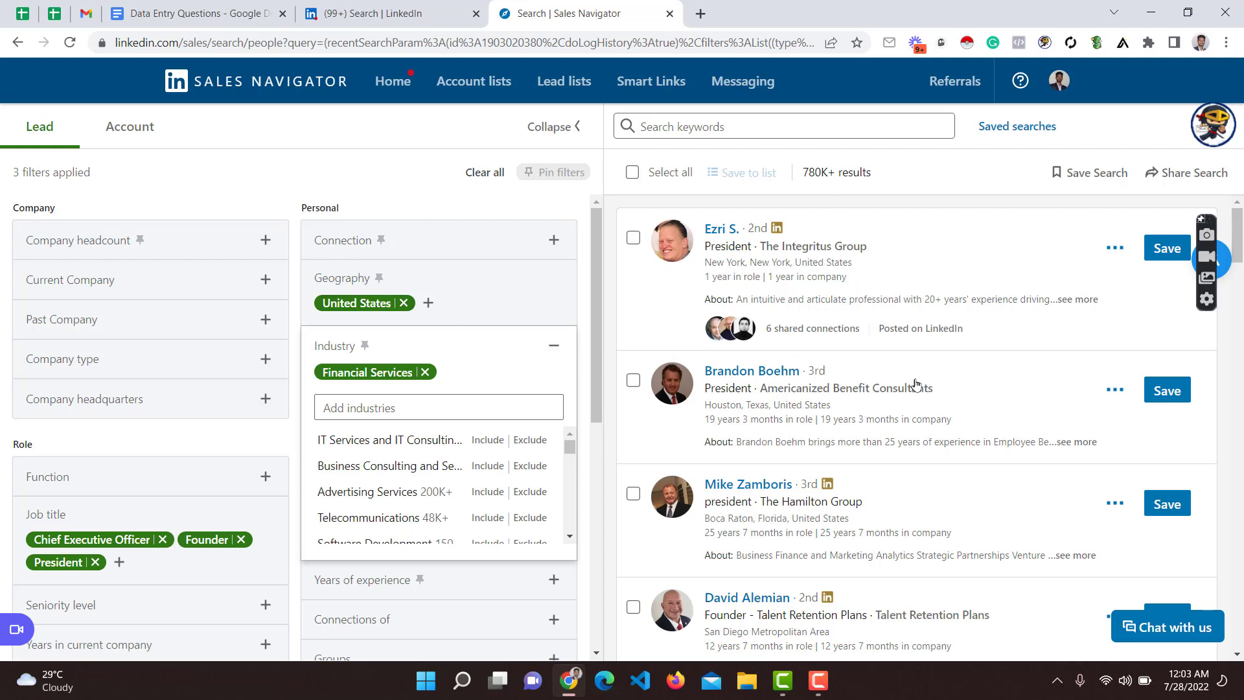
left_click(116, 407)
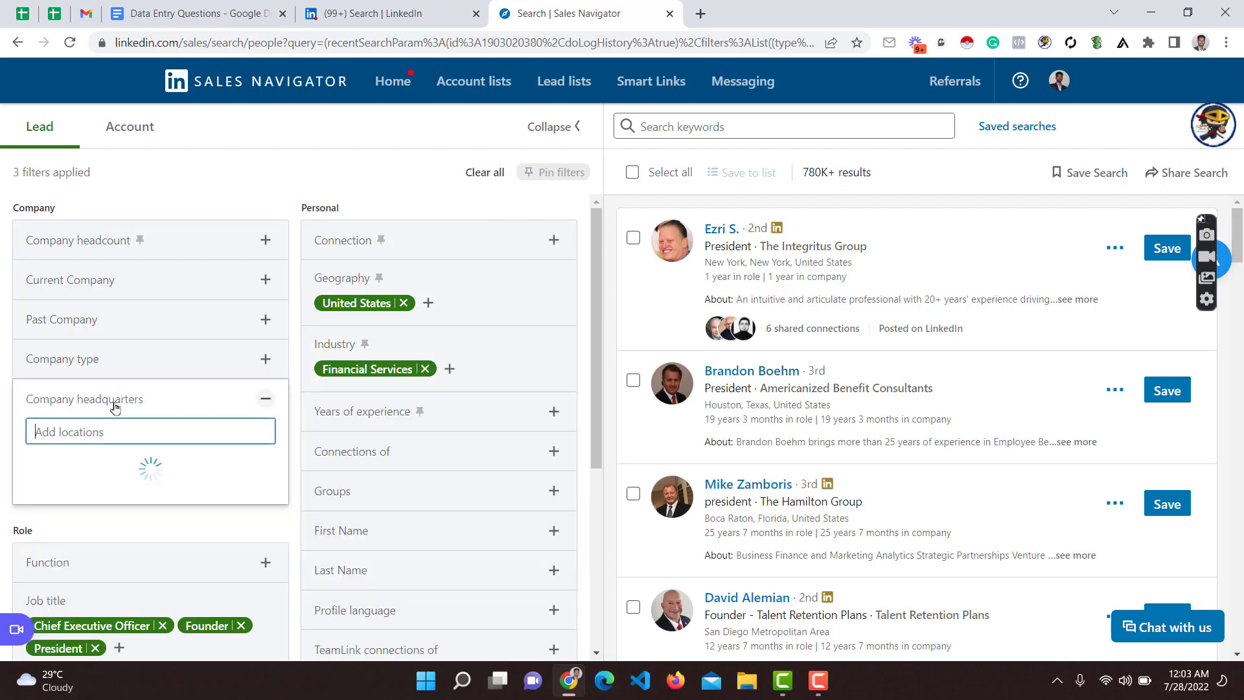
left_click(259, 14)
left_click(557, 16)
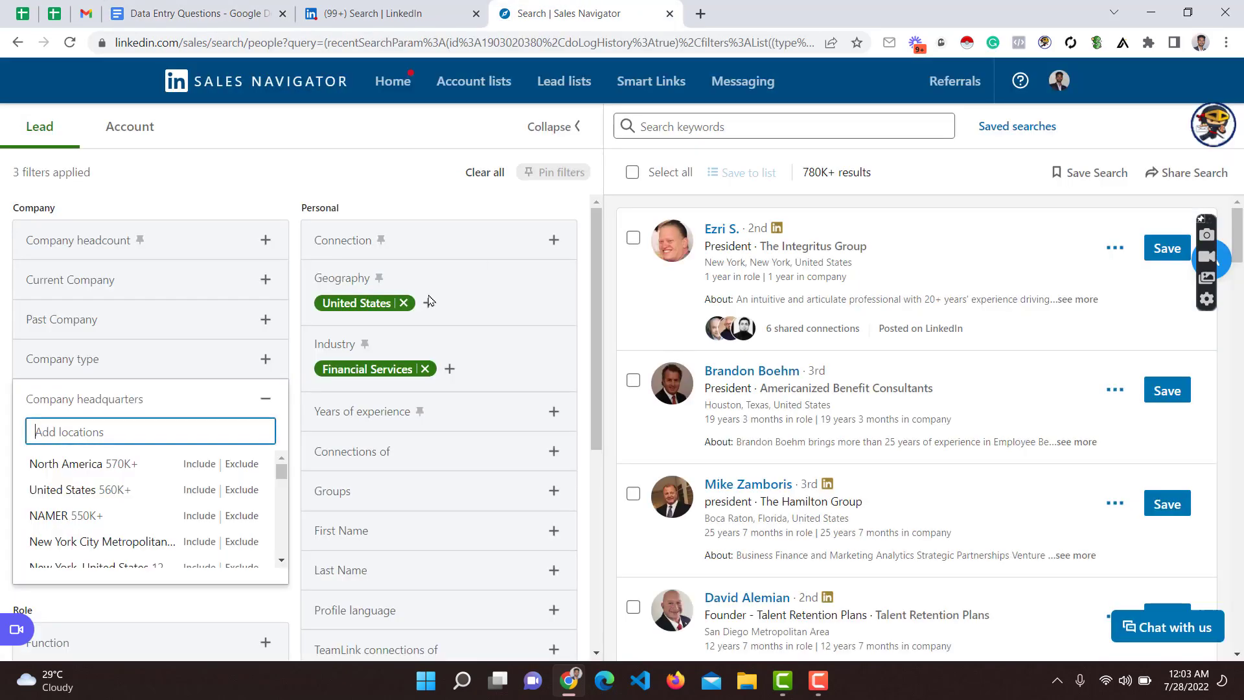
type("New ")
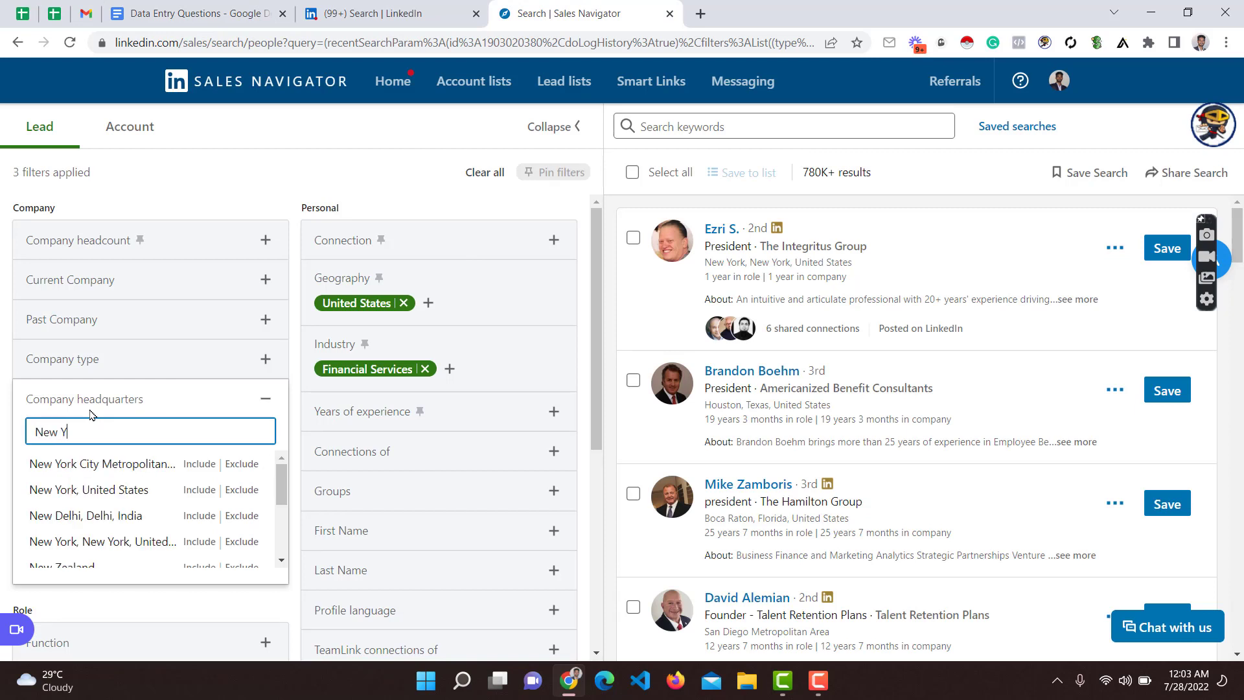
type("Yp")
key("BackSpace")
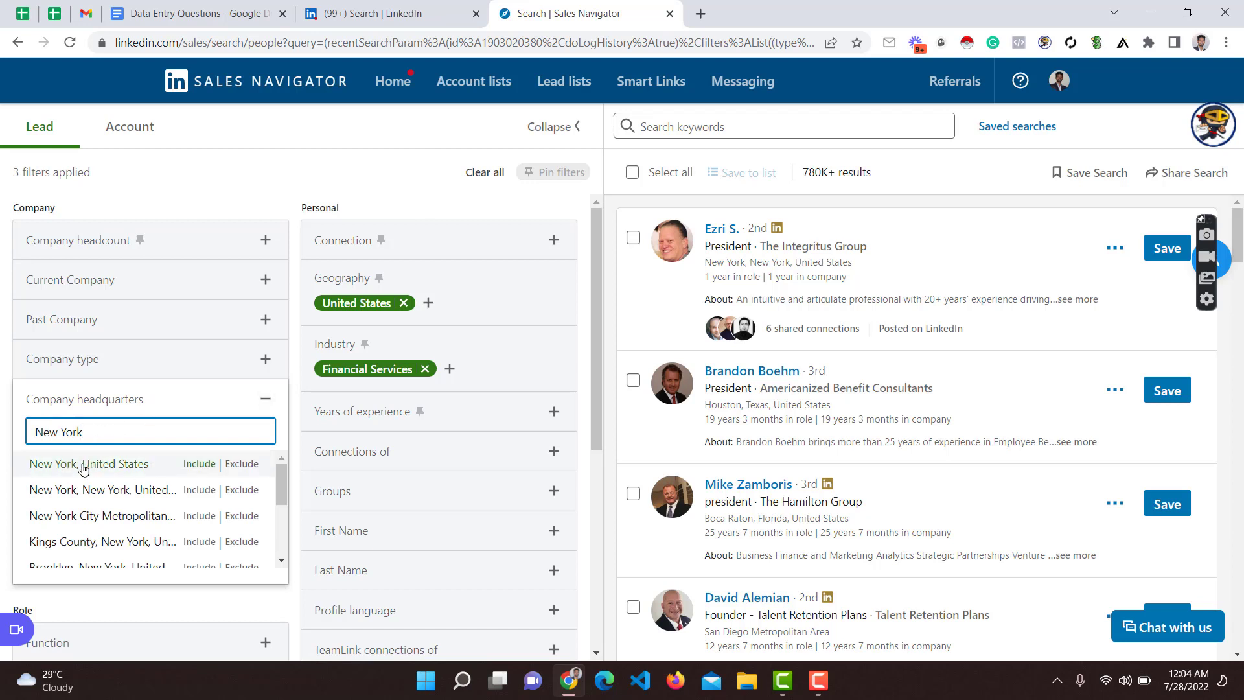
left_click(102, 465)
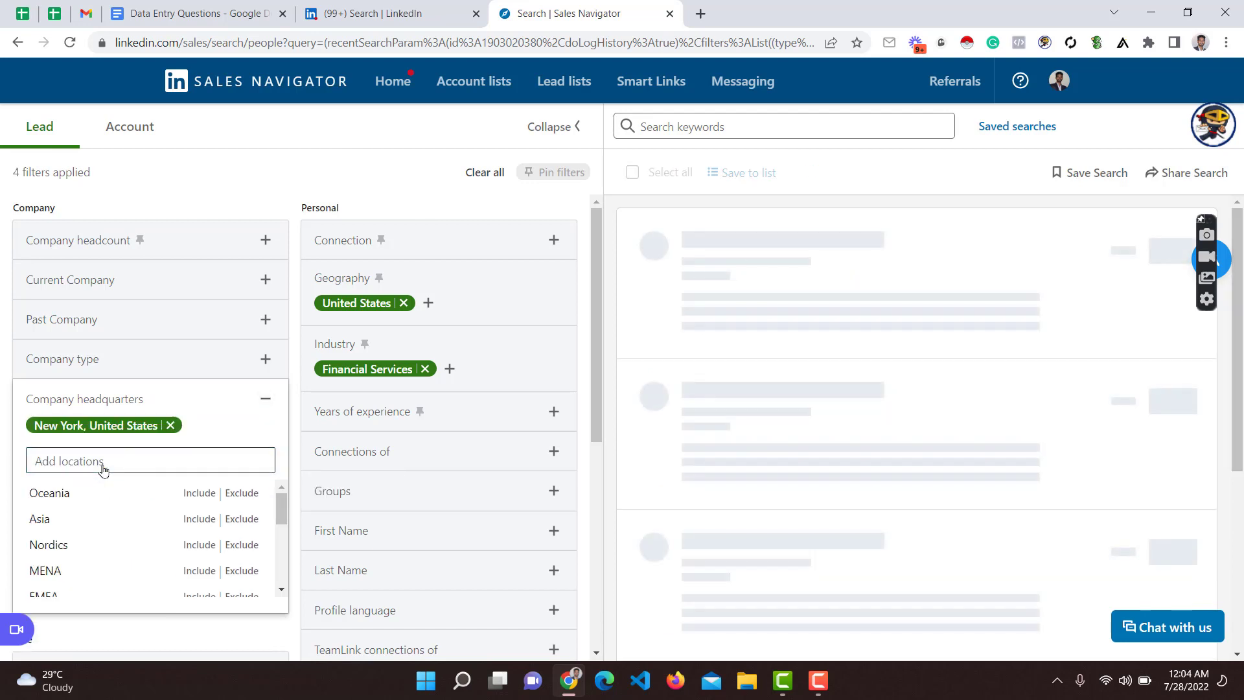
left_click(355, 131)
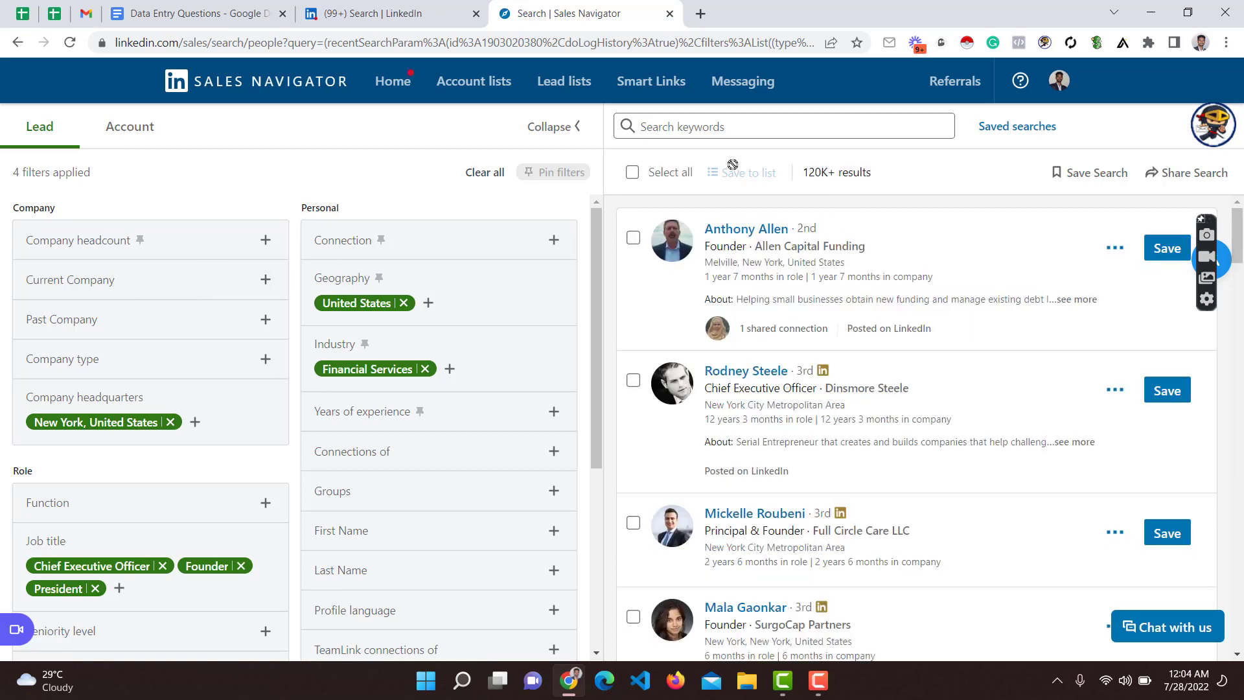
Check the Company Size criterion in the document and add the 11-50, 51-200 and 201-500 ranges to the Company headcount filter
left_click(194, 13)
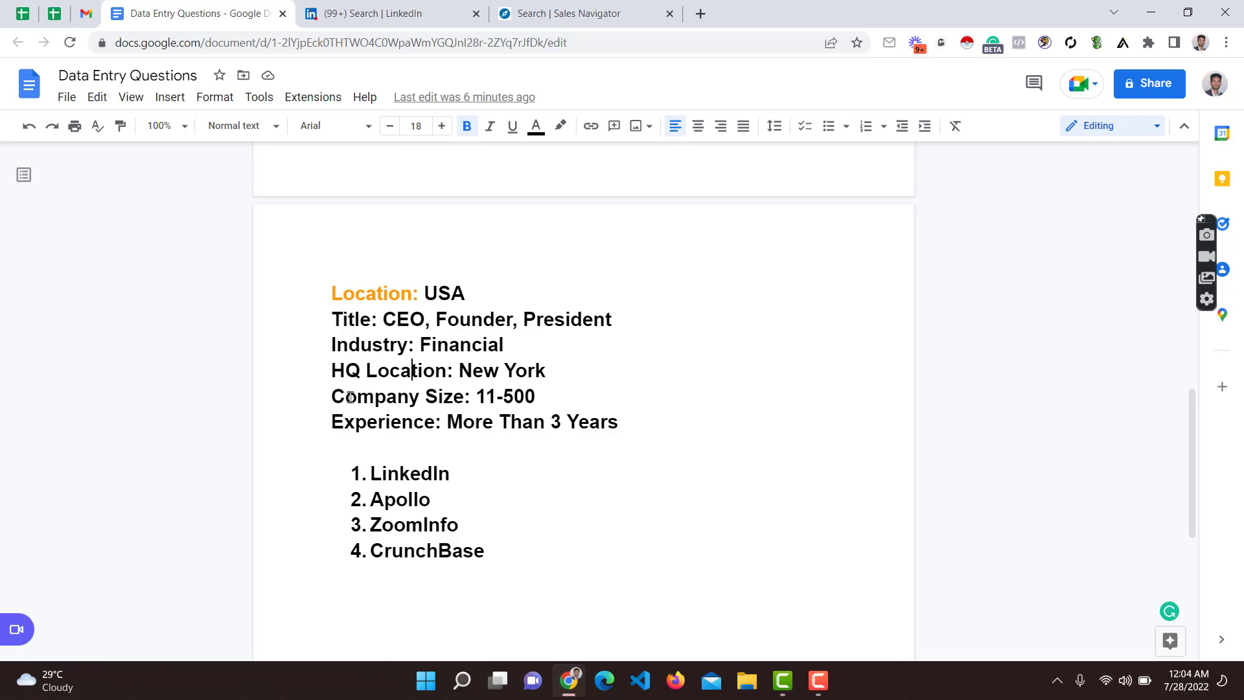
left_click_drag(345, 397, 534, 384)
key("ctrl+Tab")
key("ctrl+Tab")
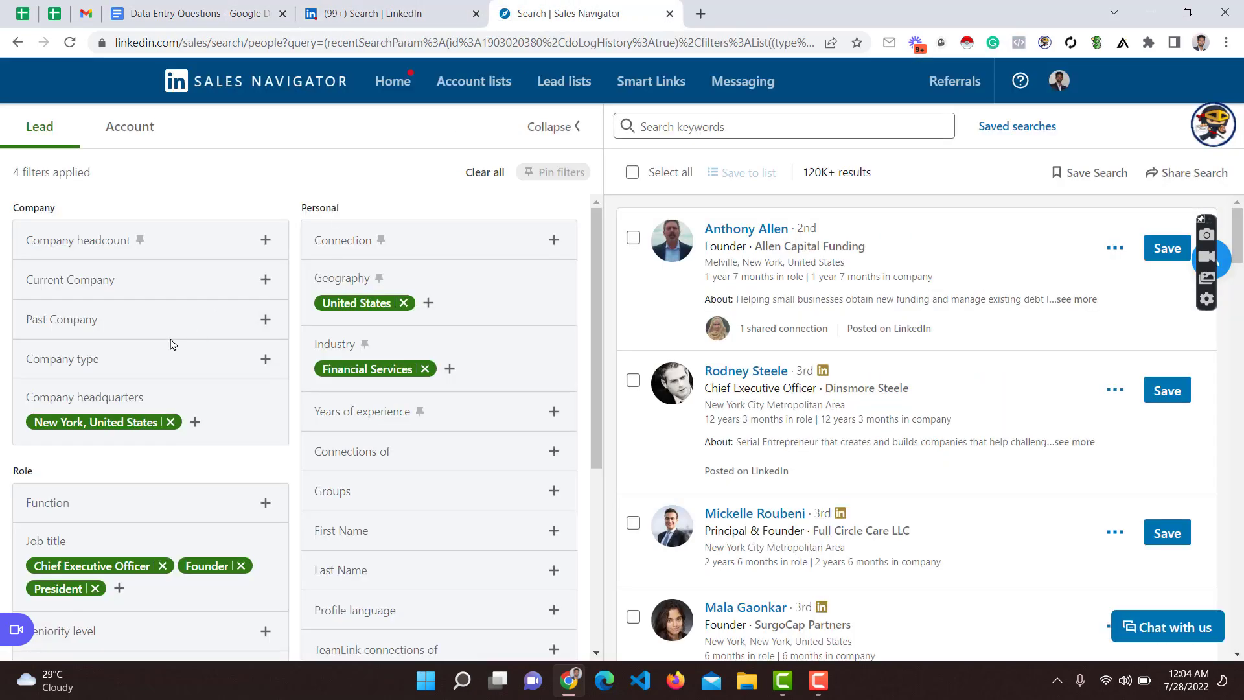
left_click(76, 241)
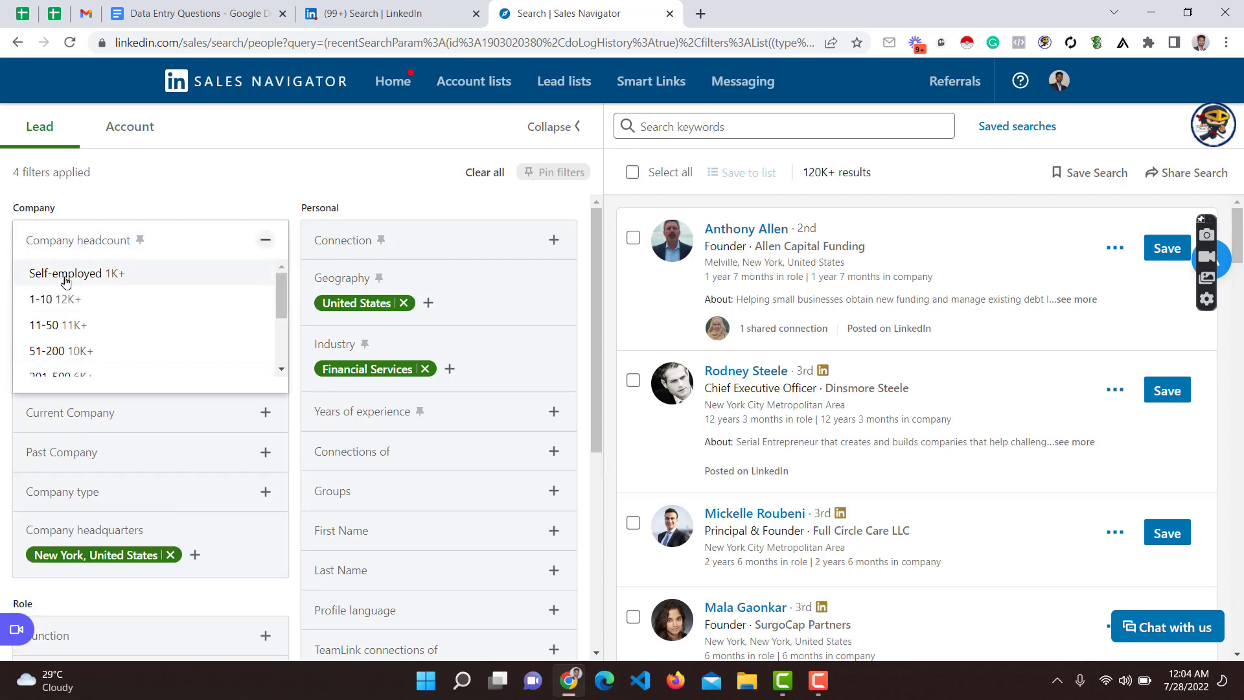
left_click(254, 21)
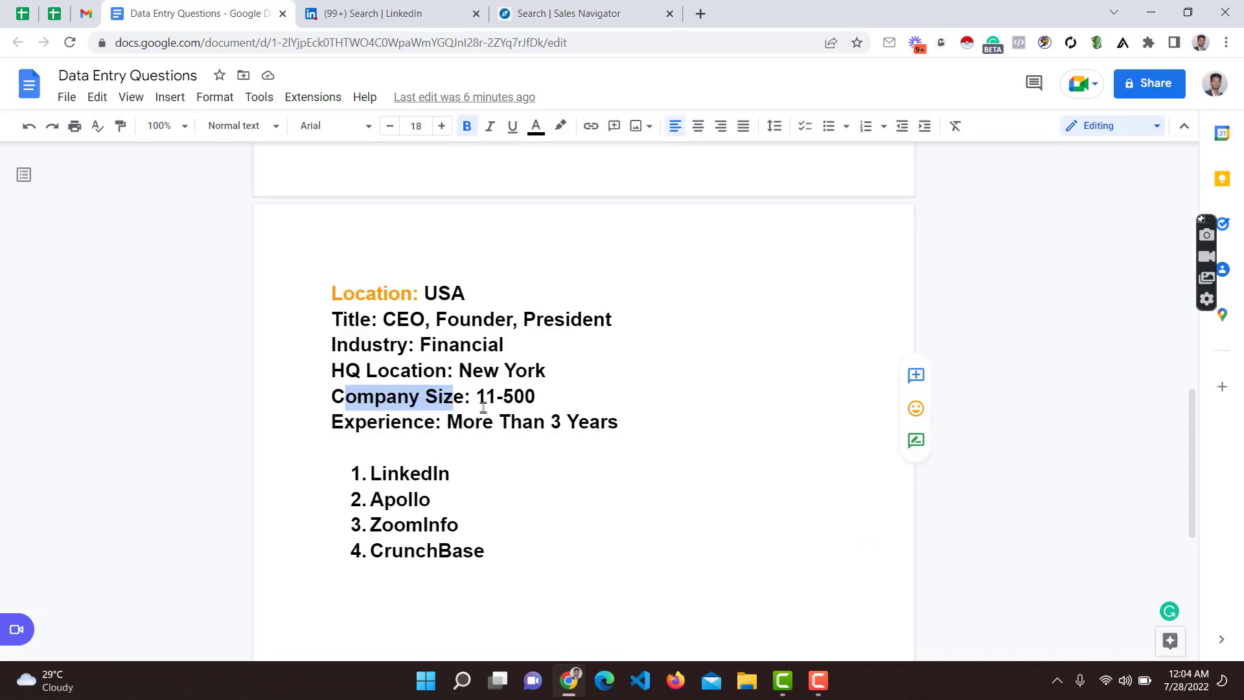
left_click(566, 14)
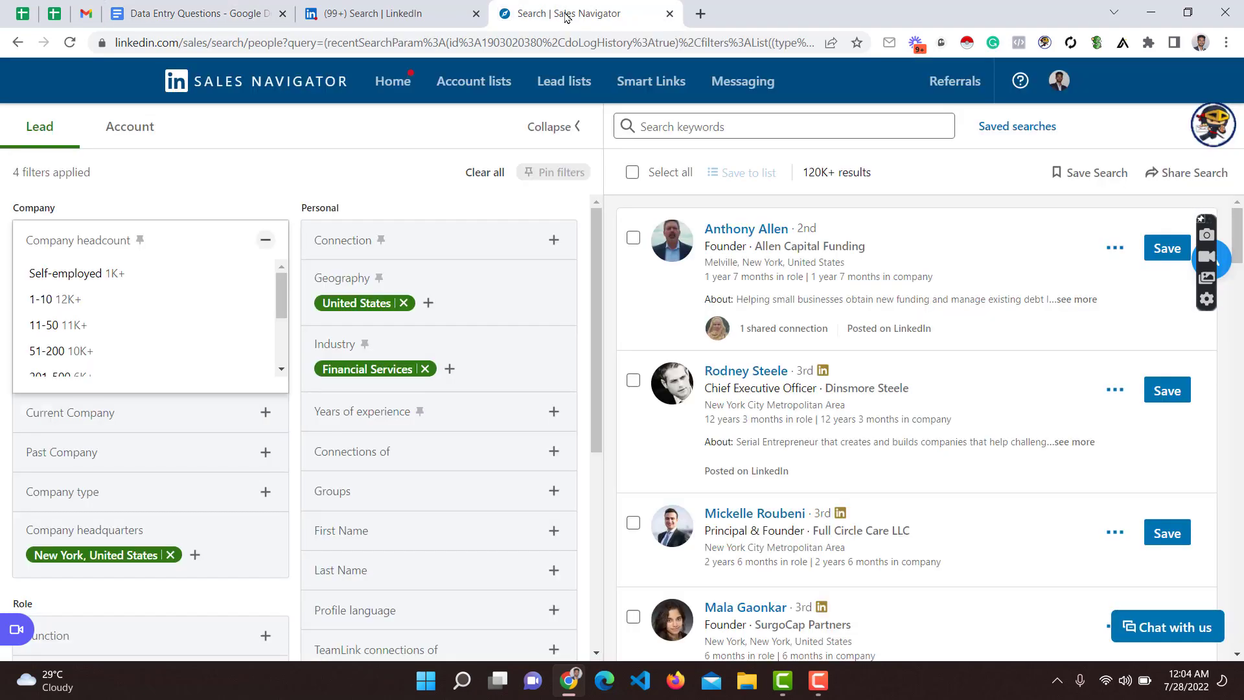
left_click(79, 327)
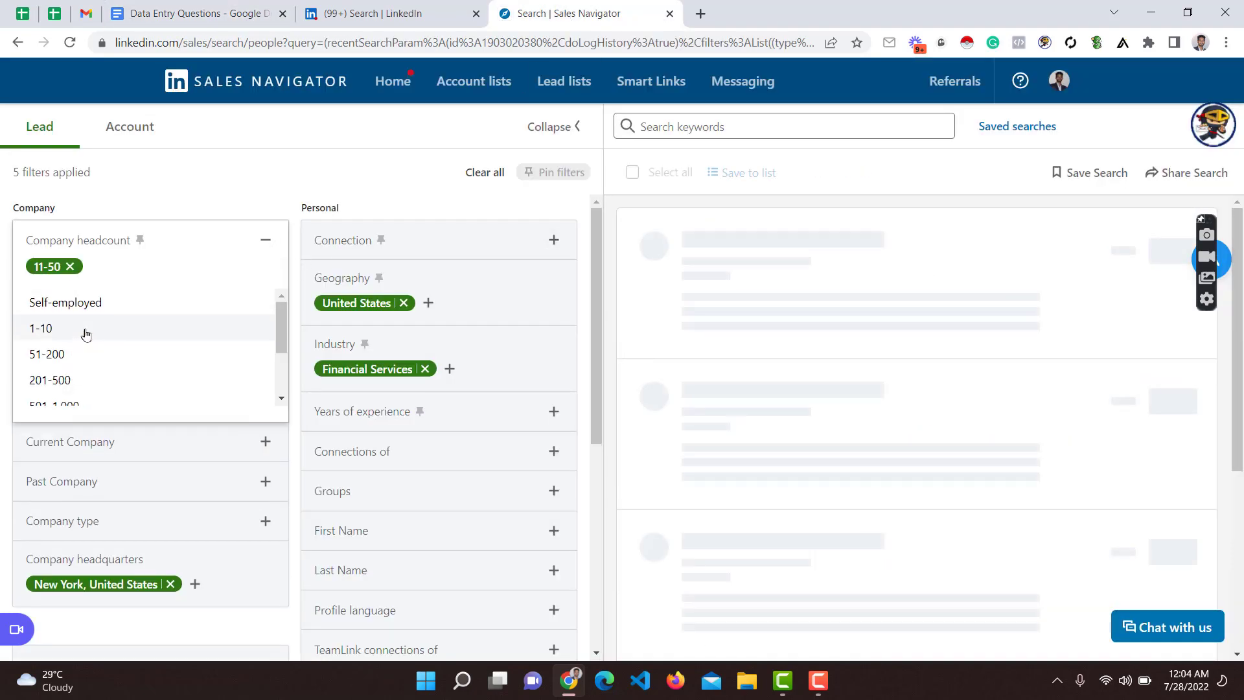
left_click(57, 356)
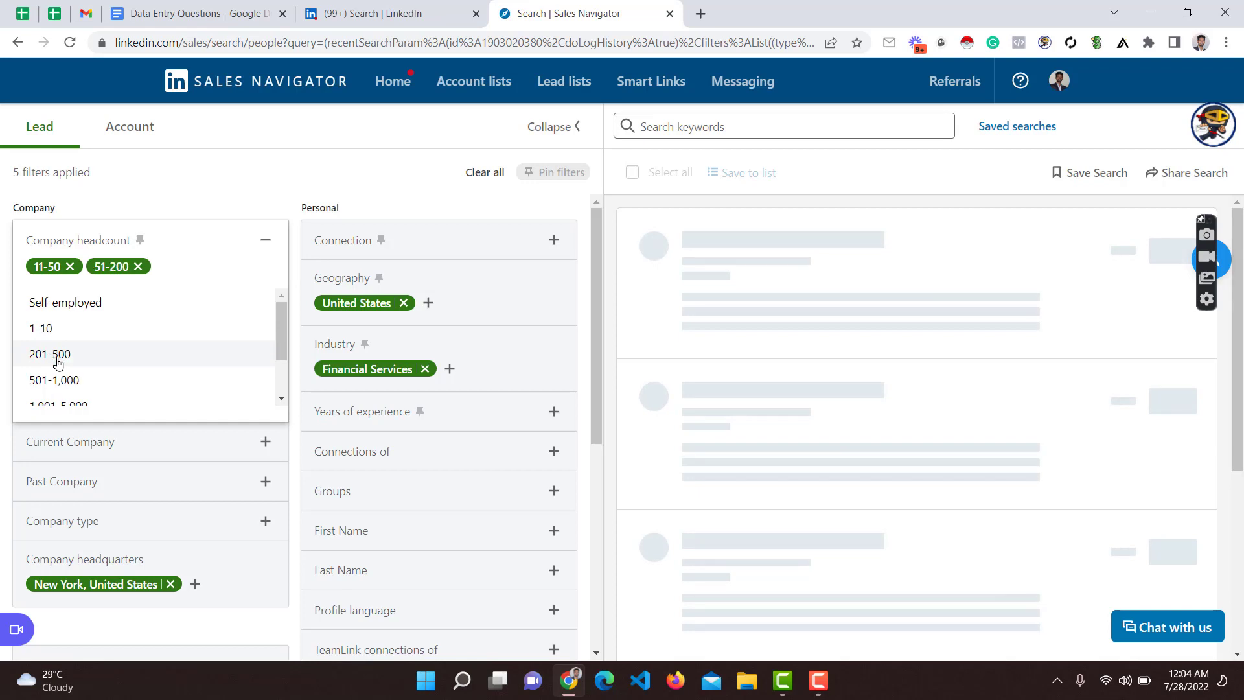
left_click(57, 355)
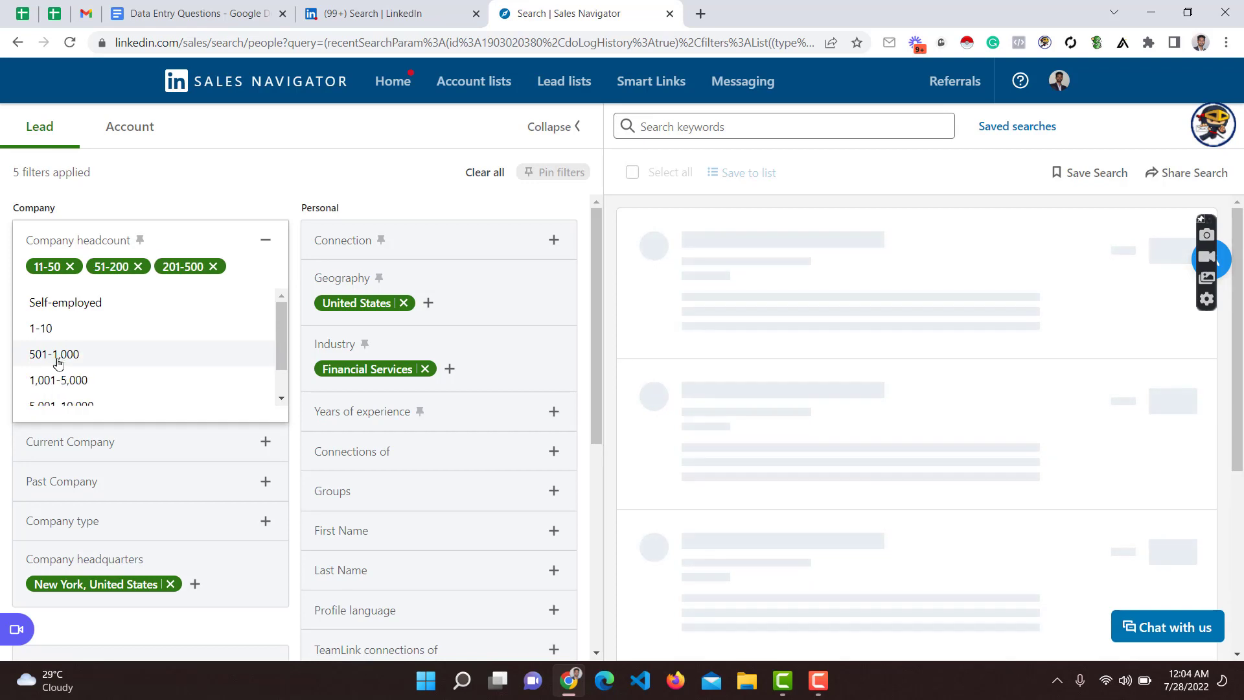
left_click(188, 13)
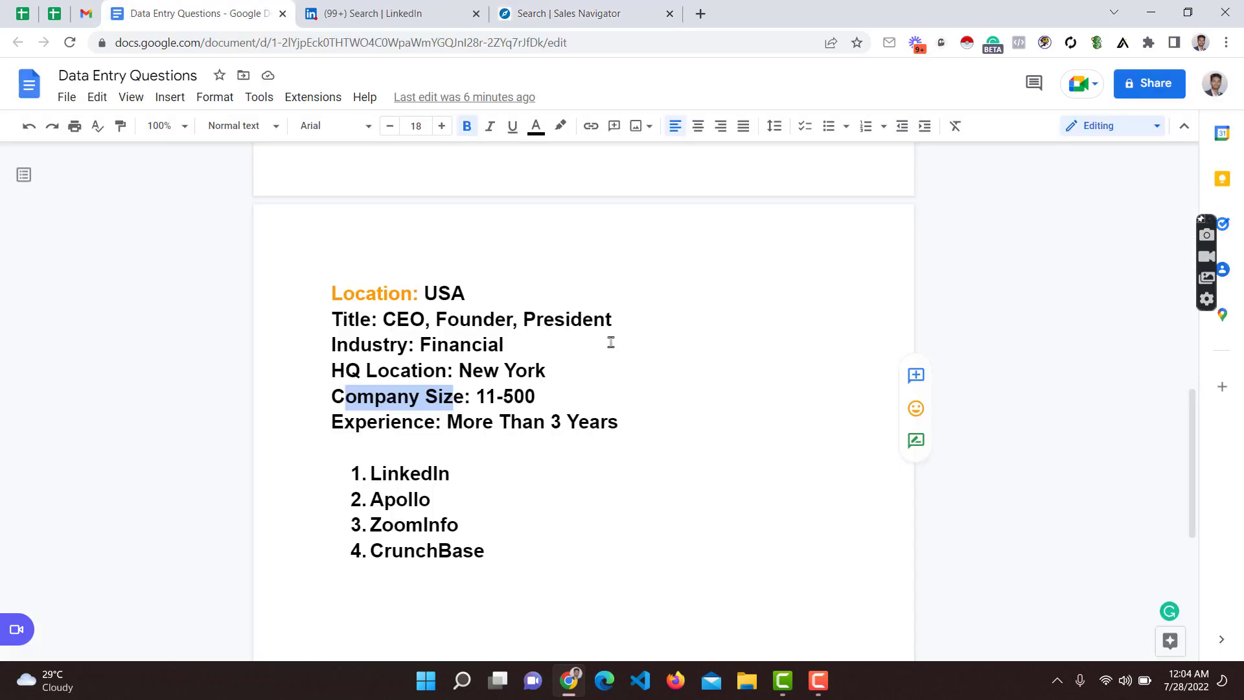
left_click(605, 12)
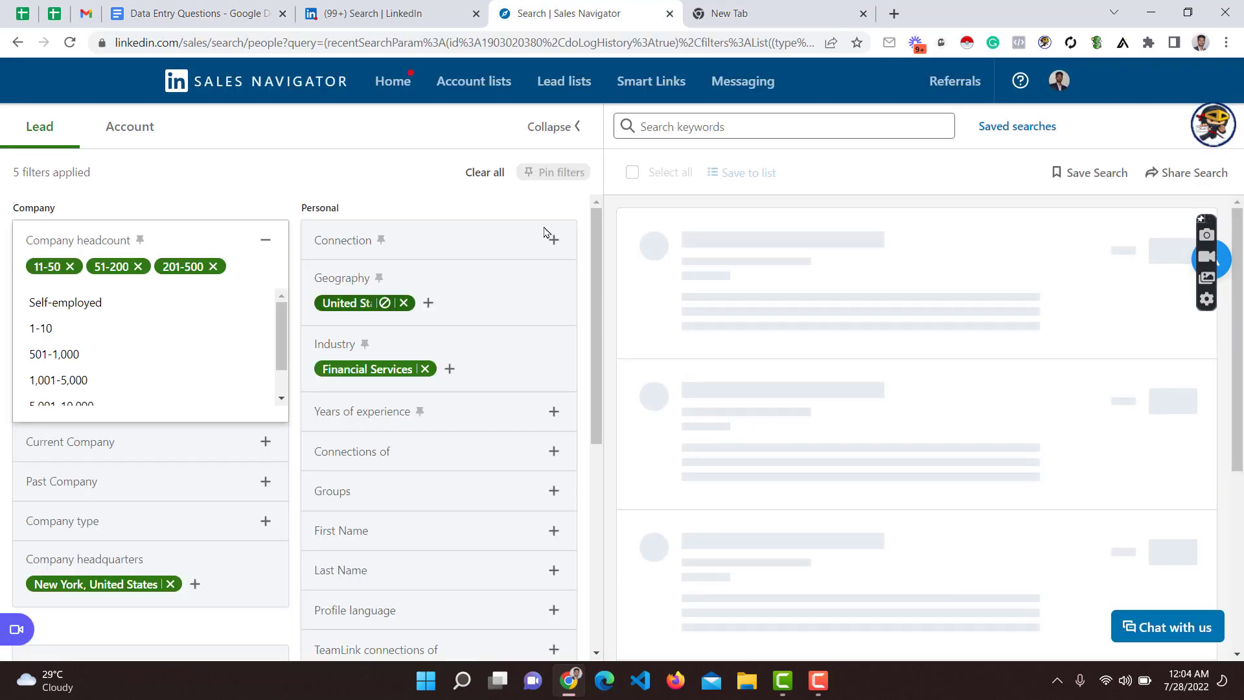
double_click(864, 13)
left_click(865, 13)
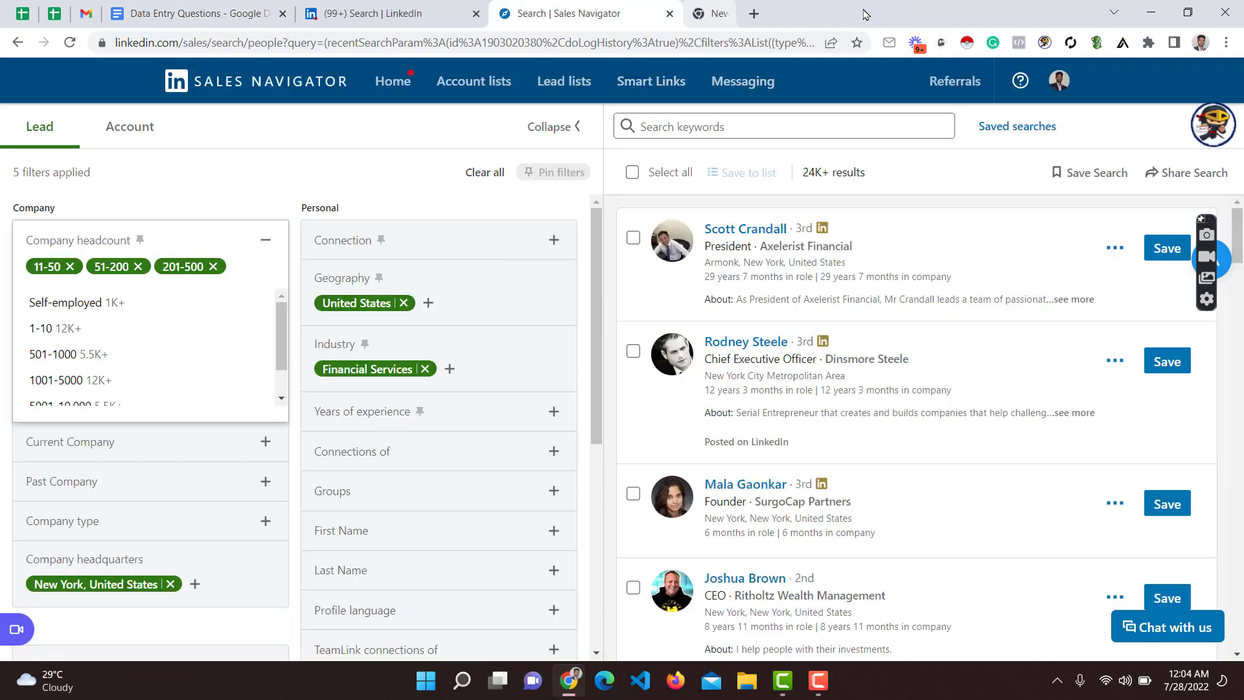
Check the Experience criterion in the Data Entry Questions document and close the Company headcount filter in Sales Navigator
left_click(209, 5)
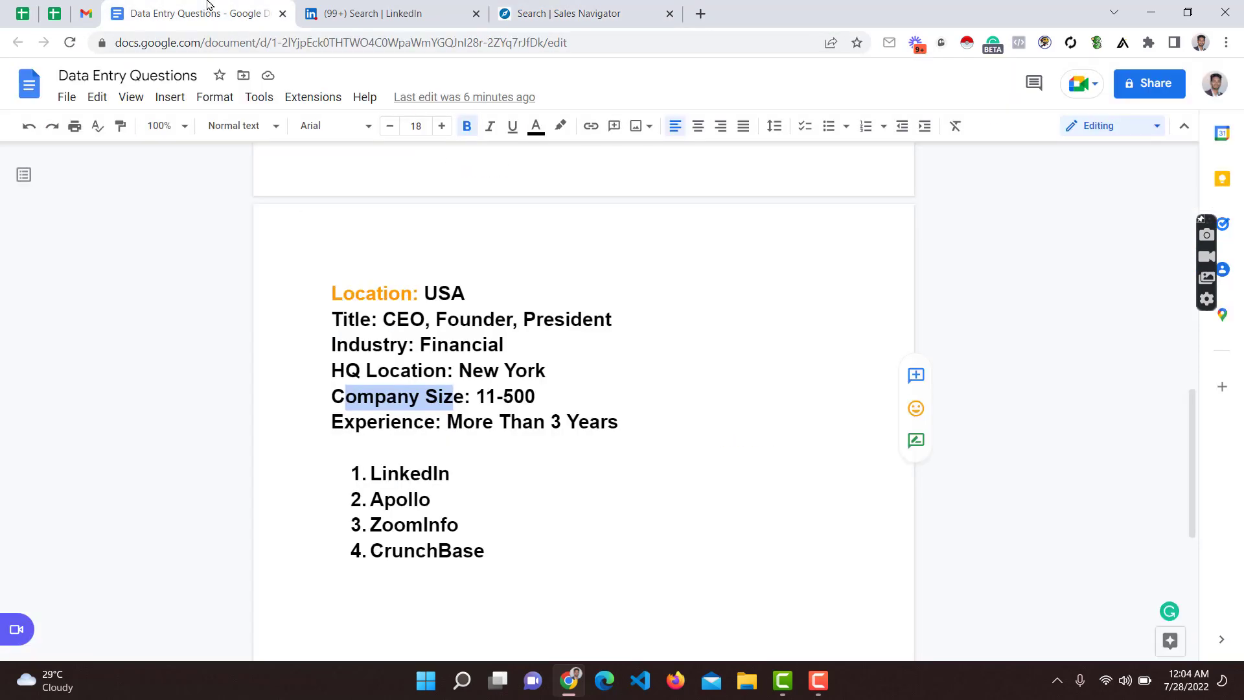
left_click_drag(360, 425, 473, 425)
left_click(683, 428)
left_click(577, 5)
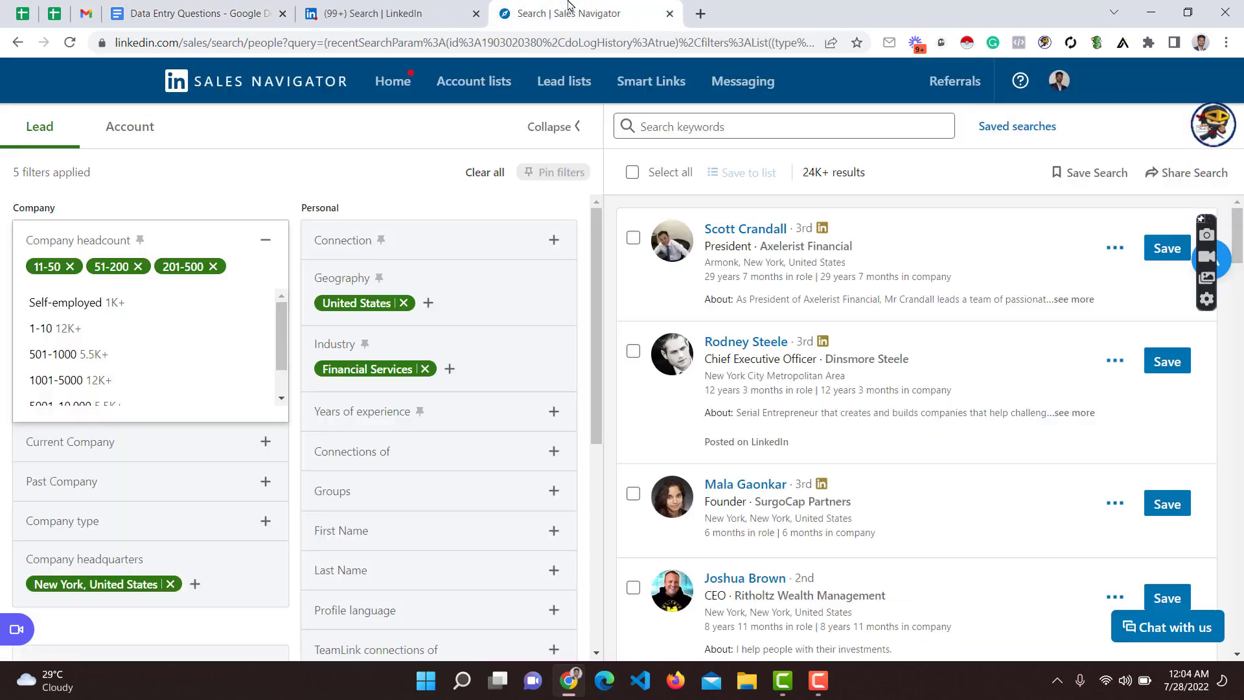
left_click(277, 169)
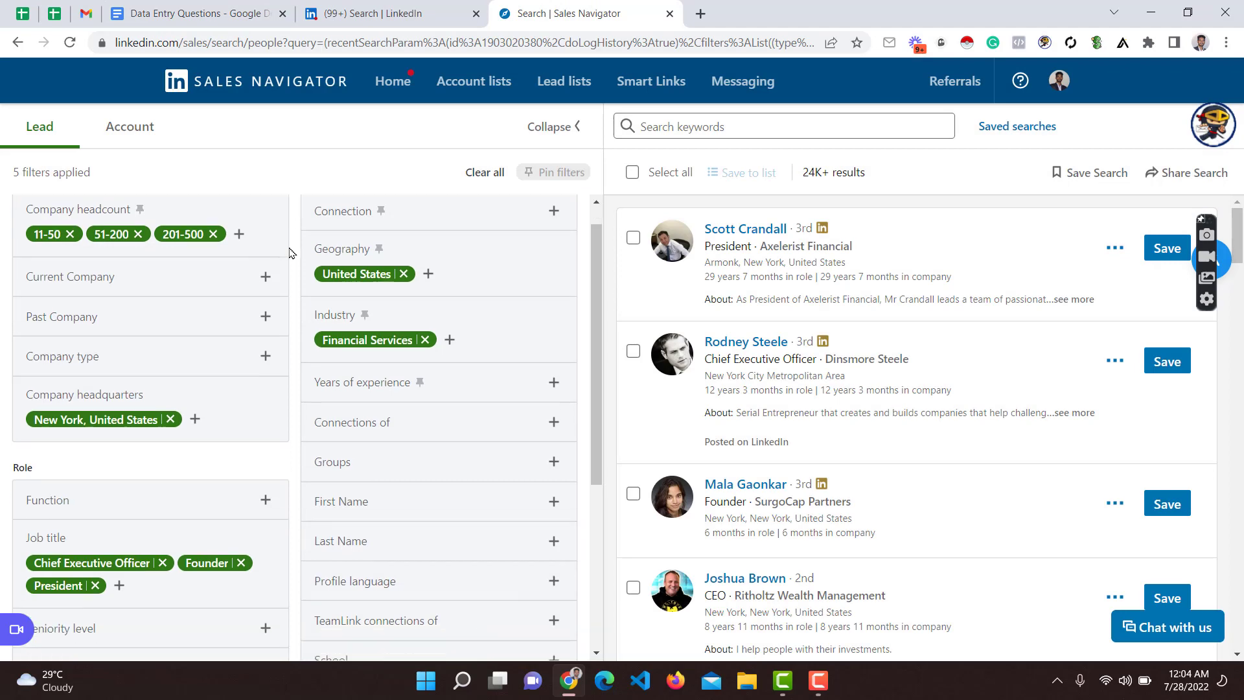
Include 3 to 5 years, 6 to 10 years and More than 10 years in the Years of experience filter, following the document's Experience criterion
scroll(356, 247, "down", 4)
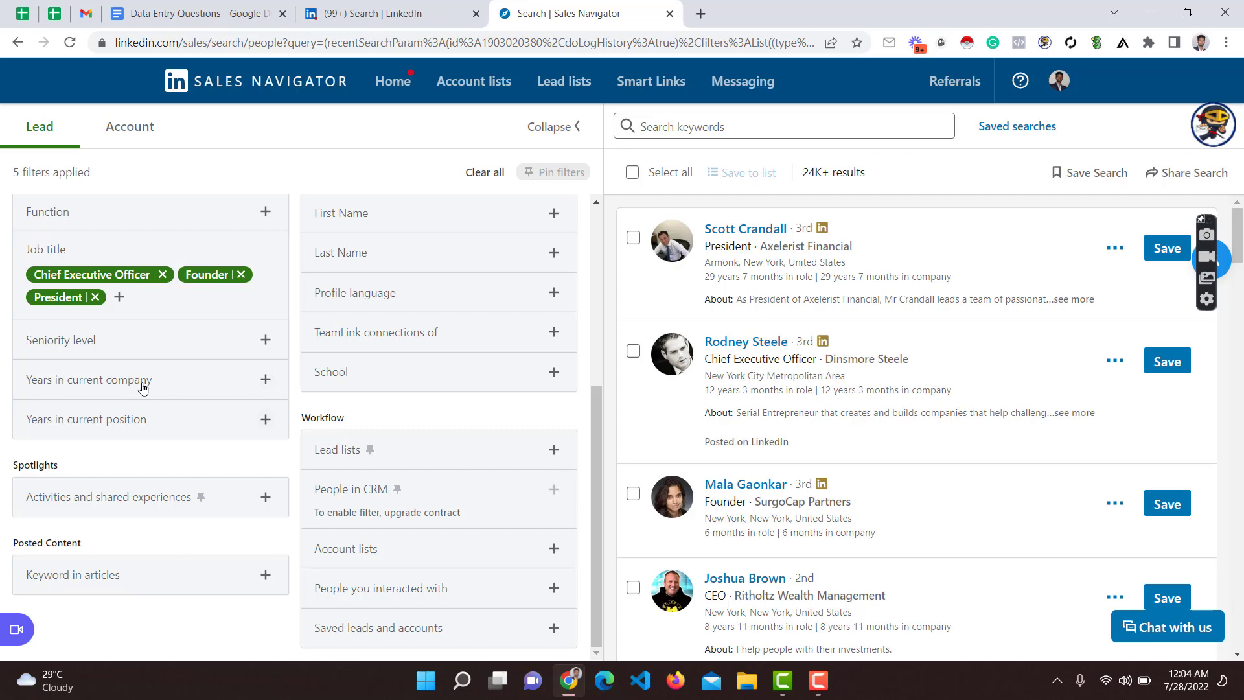
scroll(110, 421, "up", 3)
scroll(108, 425, "down", 3)
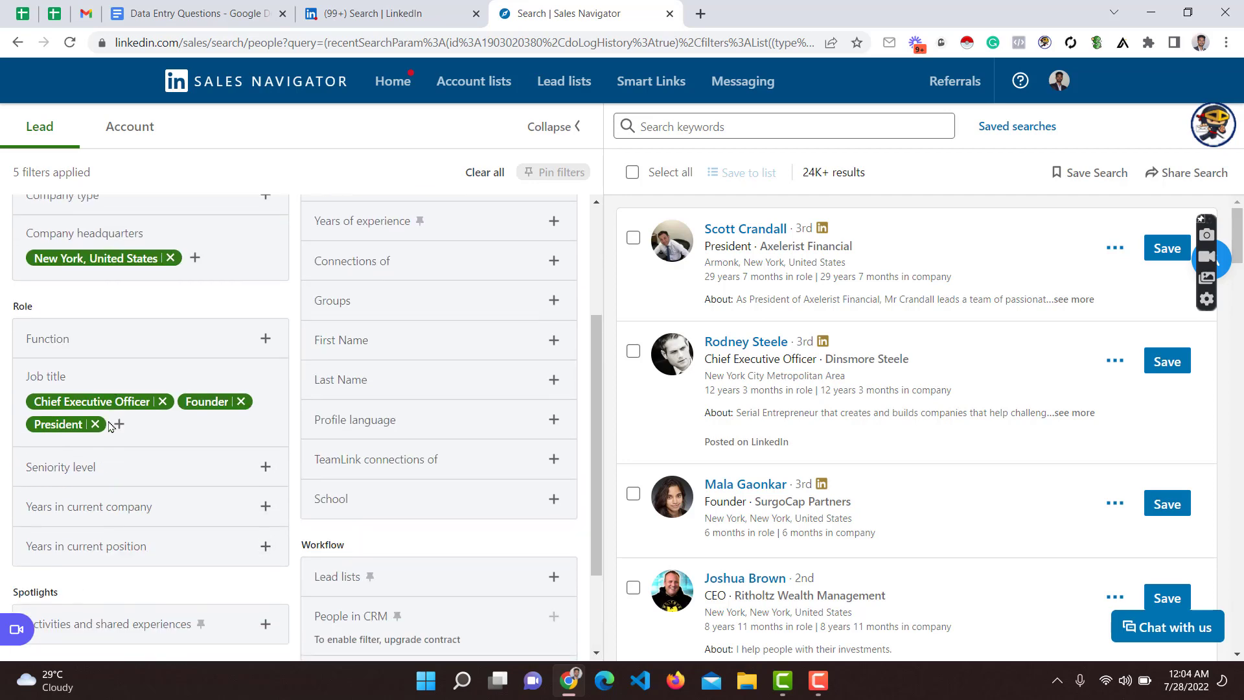
scroll(109, 425, "up", 4)
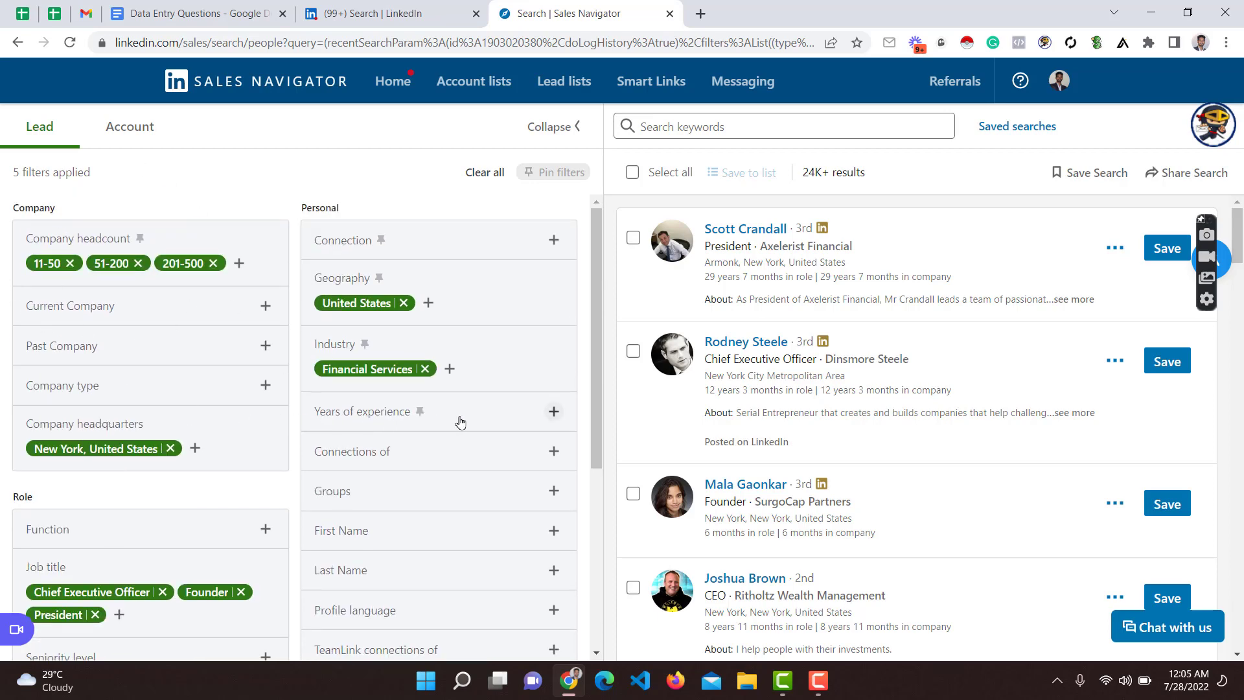
scroll(434, 414, "down", 5)
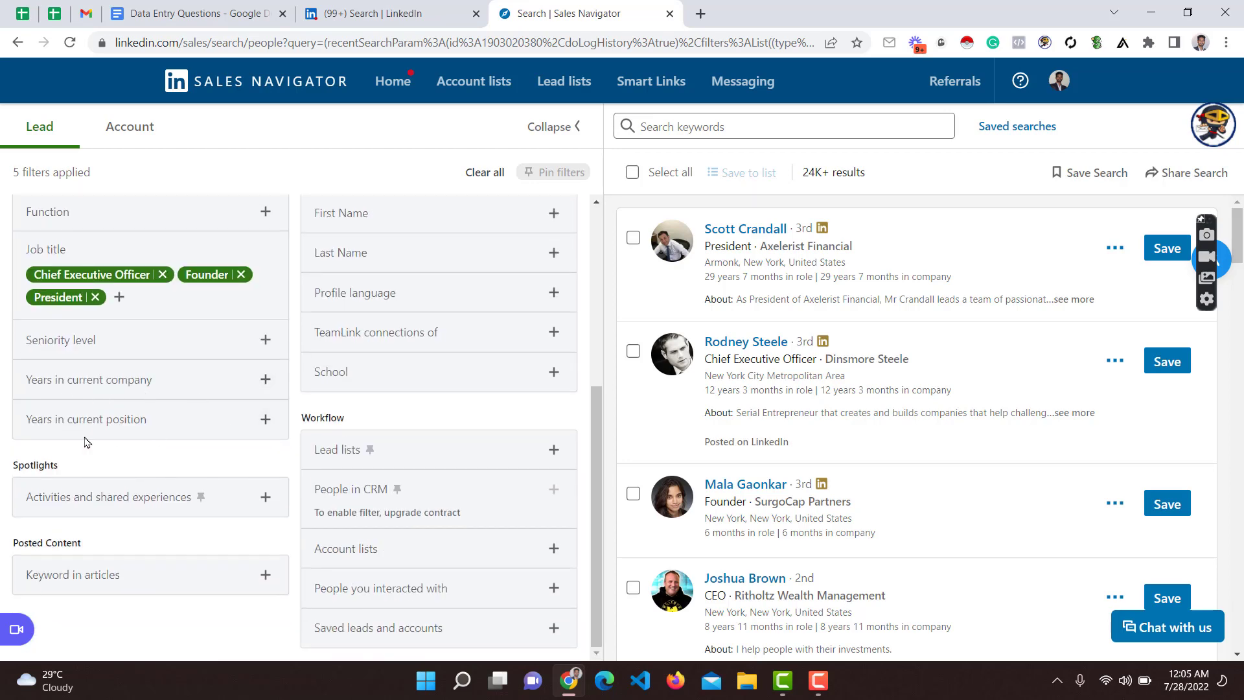
scroll(144, 419, "up", 5)
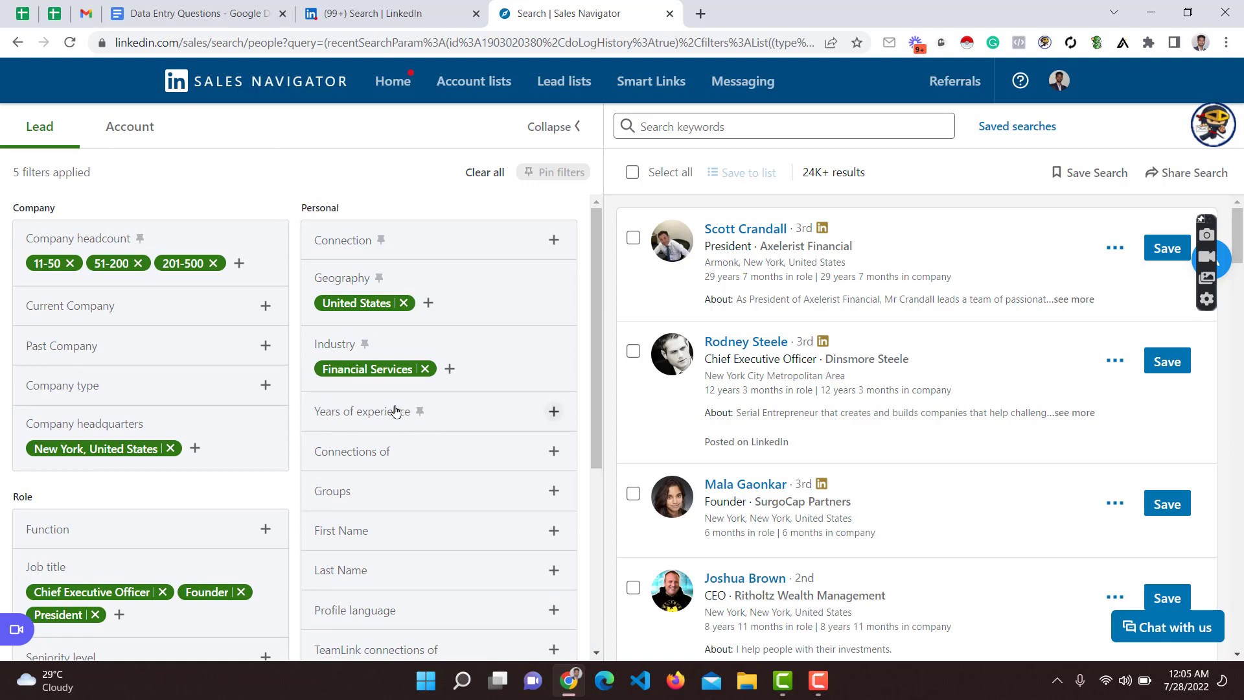
left_click(373, 411)
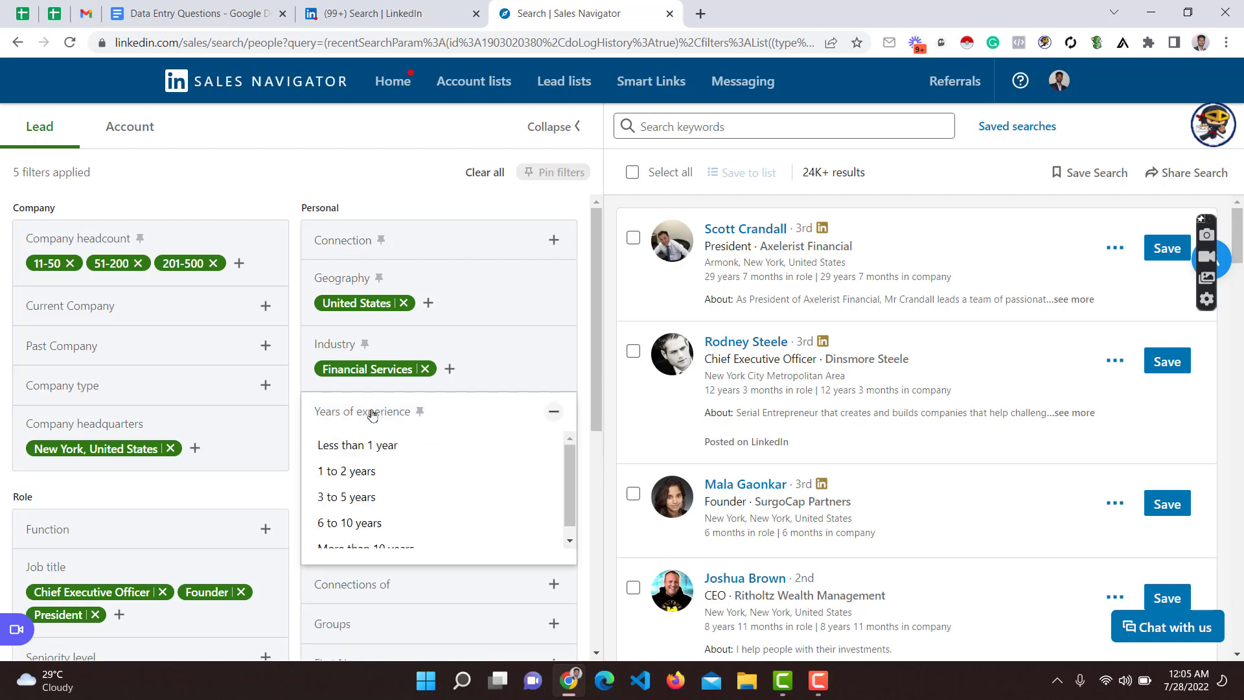
left_click(120, 5)
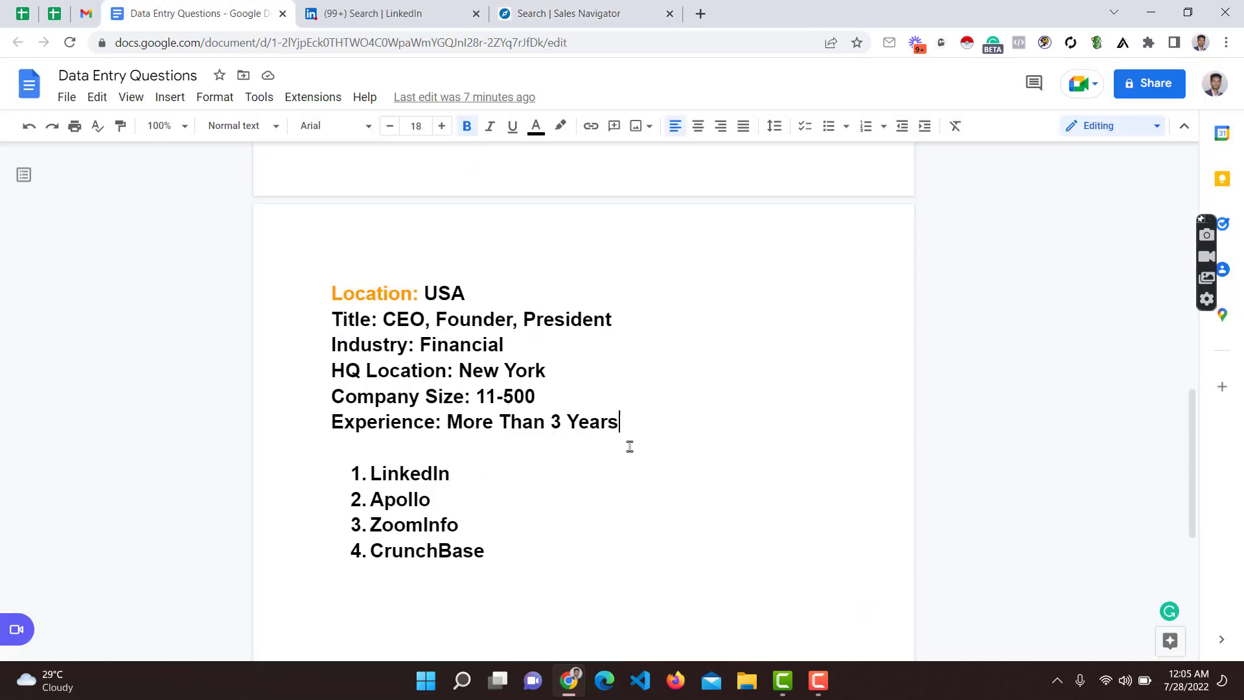
left_click(500, 7)
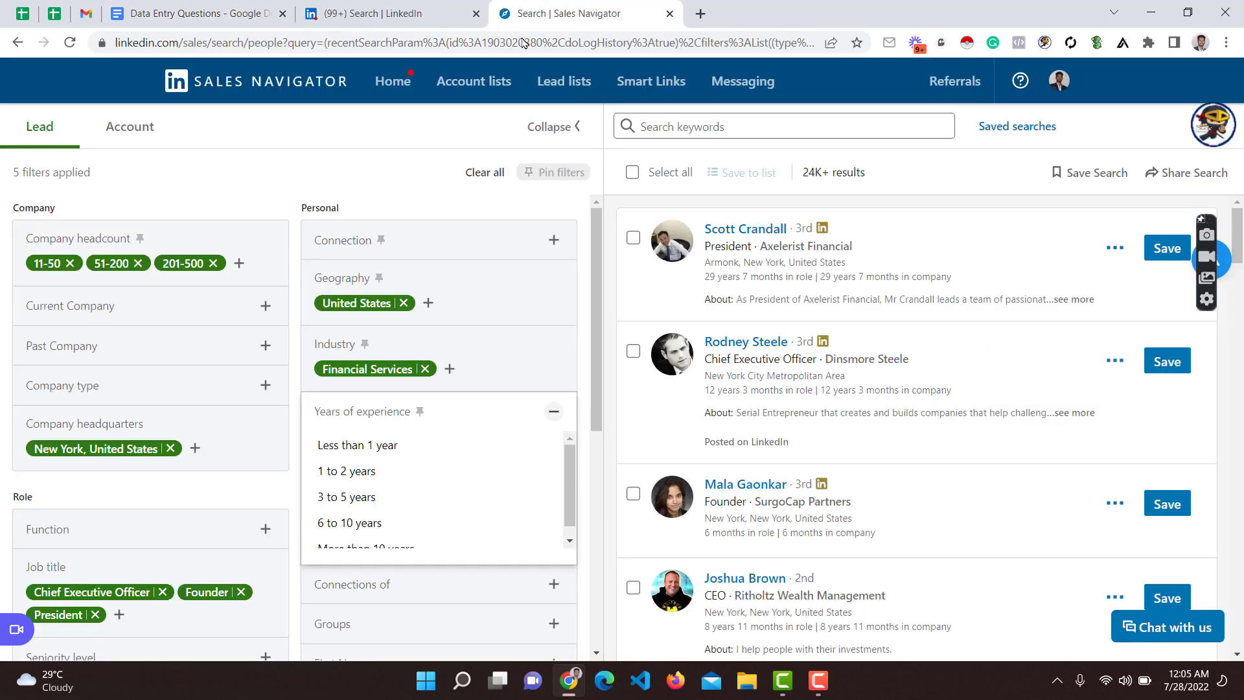
left_click(419, 498)
left_click(371, 526)
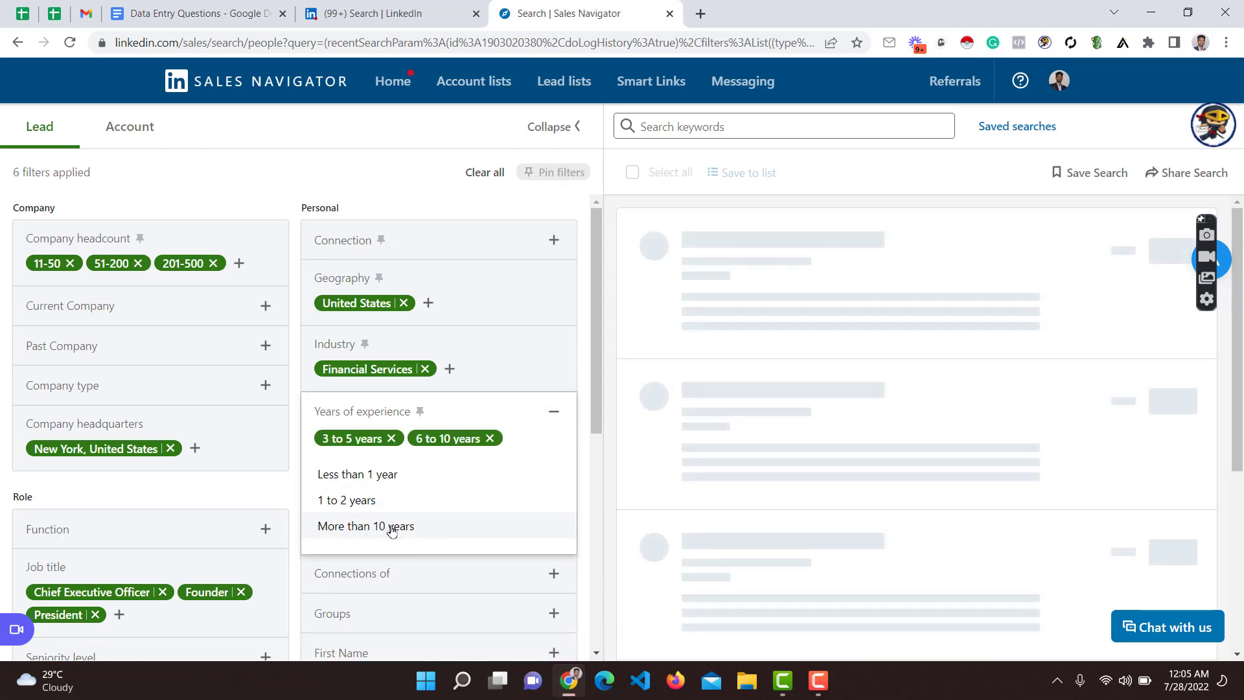
left_click(395, 526)
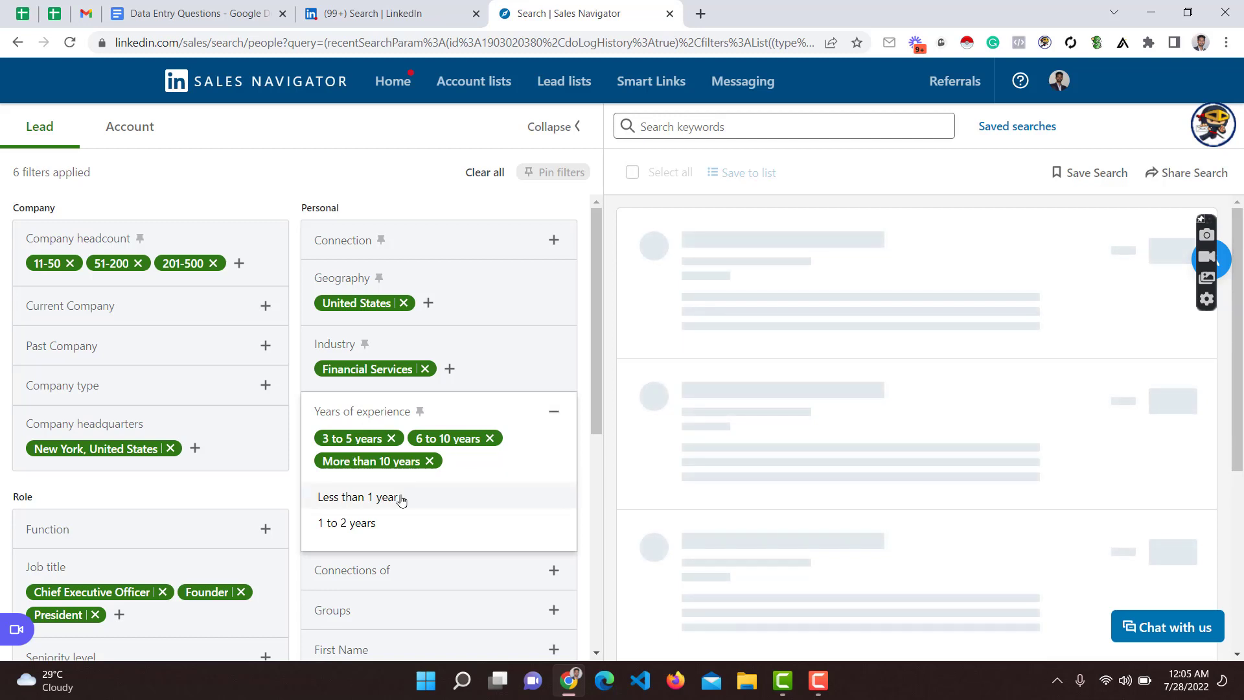
left_click(402, 125)
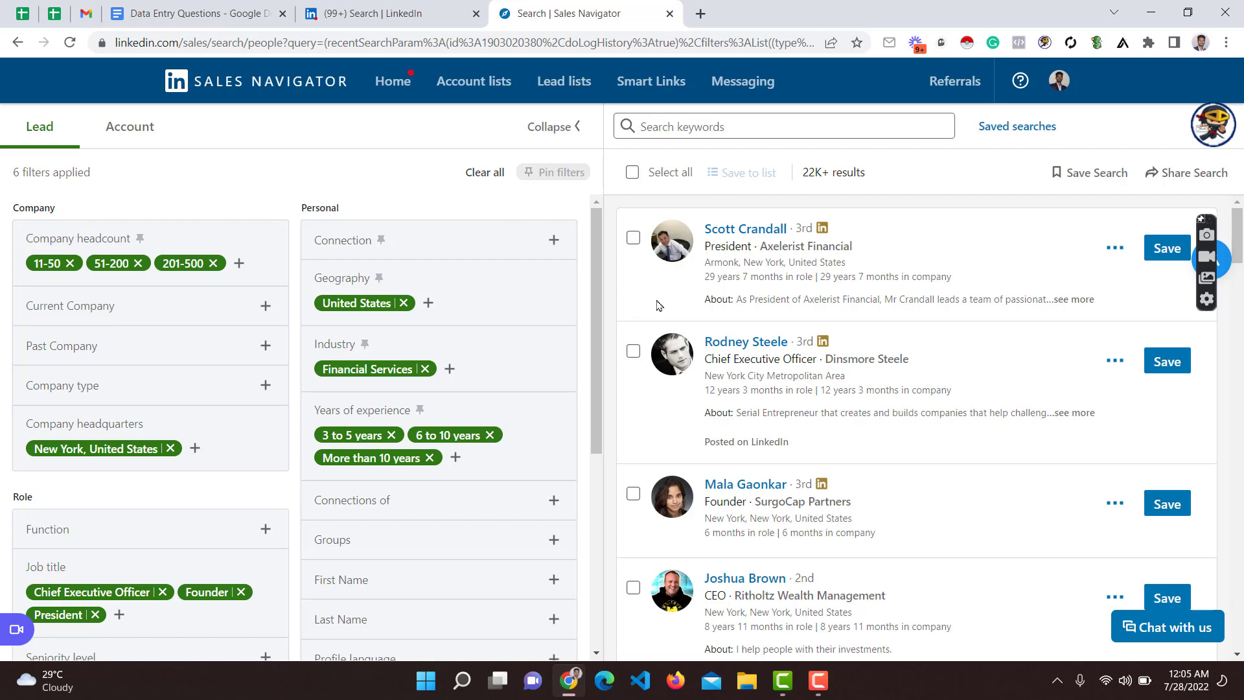
Recheck the criteria in the document and examine the result count and the list of matching leads in Sales Navigator
left_click(220, 9)
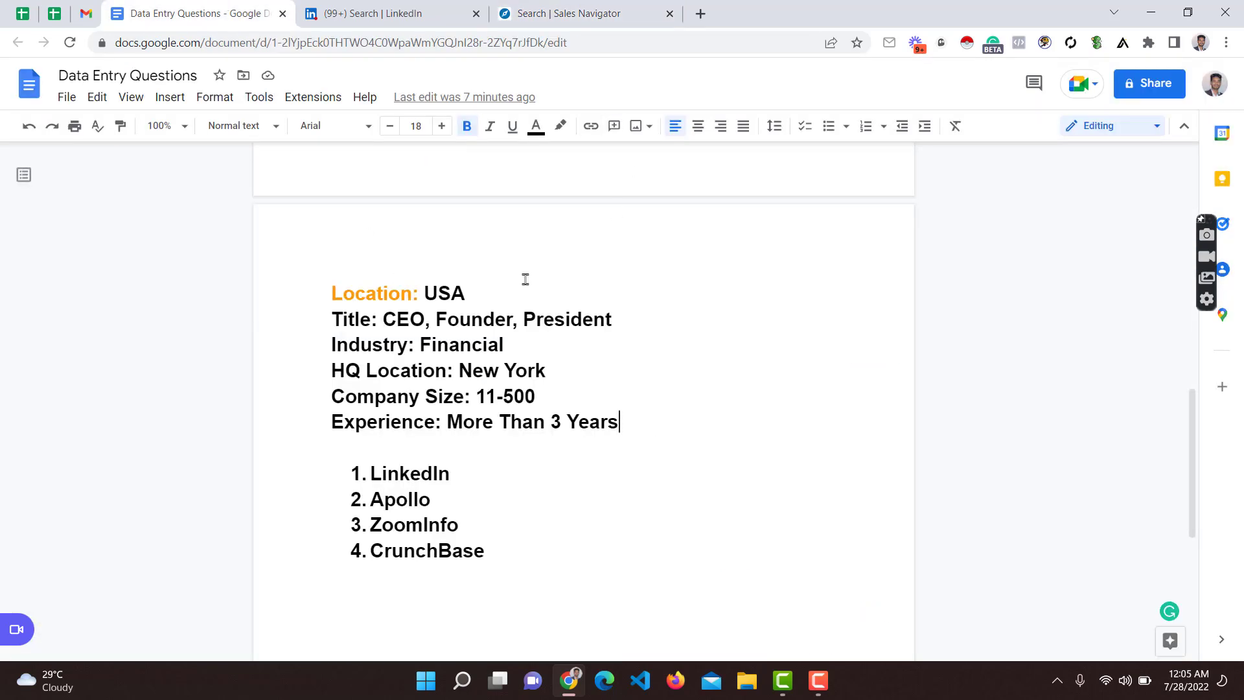
left_click(557, 13)
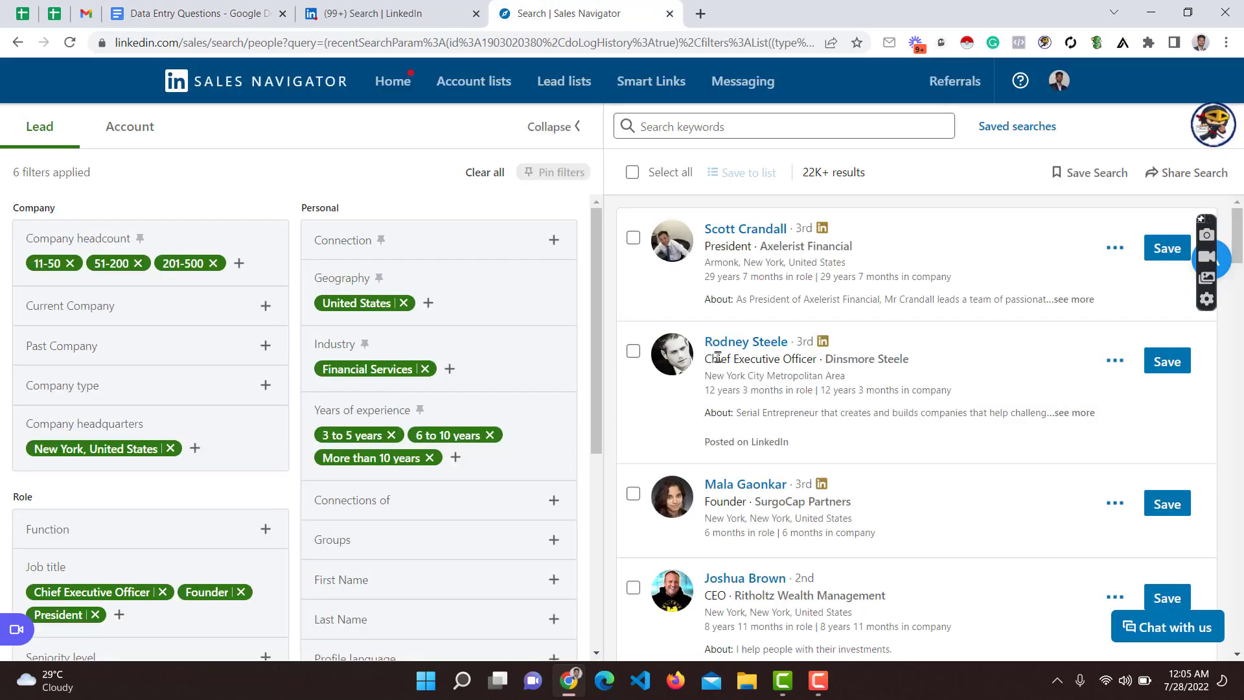
left_click_drag(884, 176, 810, 170)
left_click(1001, 169)
scroll(871, 291, "down", 1)
scroll(872, 291, "down", 20)
scroll(873, 292, "down", 10)
scroll(874, 285, "up", 20)
Review the Apollo and ZoomInfo entries in the document's list of lead sources and return to the Sales Navigator results
left_click(222, 8)
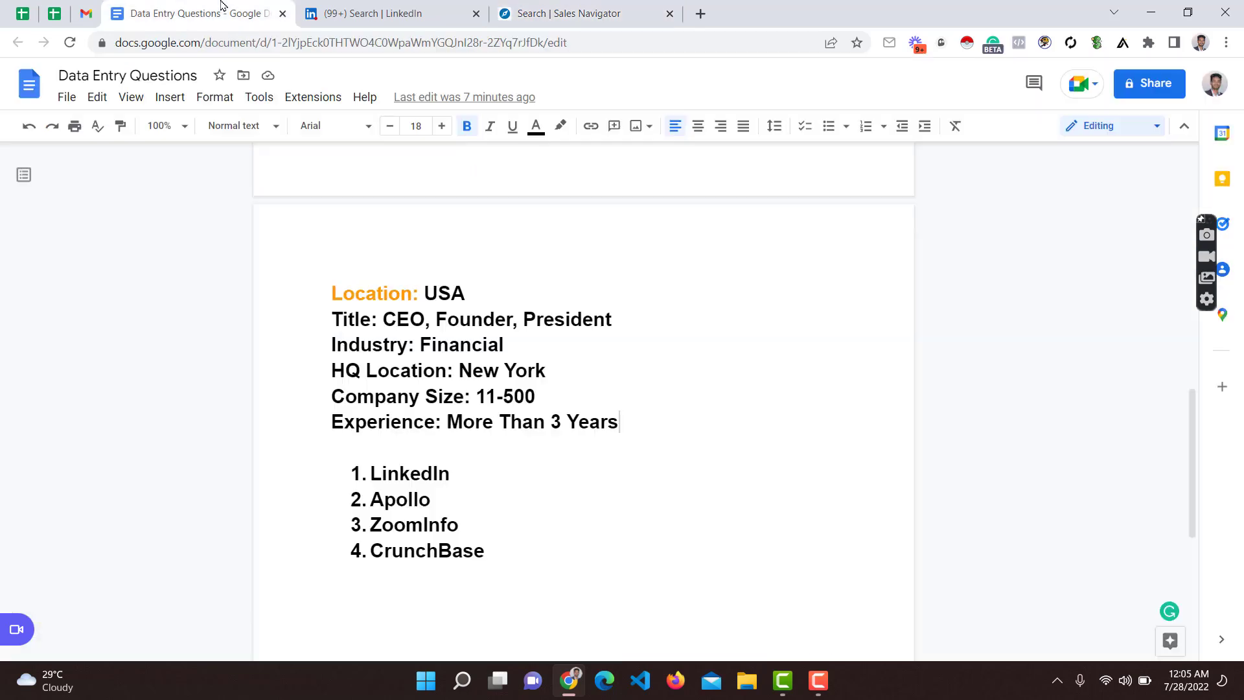
left_click_drag(371, 503, 430, 503)
left_click(505, 317)
left_click_drag(371, 525, 514, 531)
left_click(508, 532)
left_click(503, 544)
left_click(572, 5)
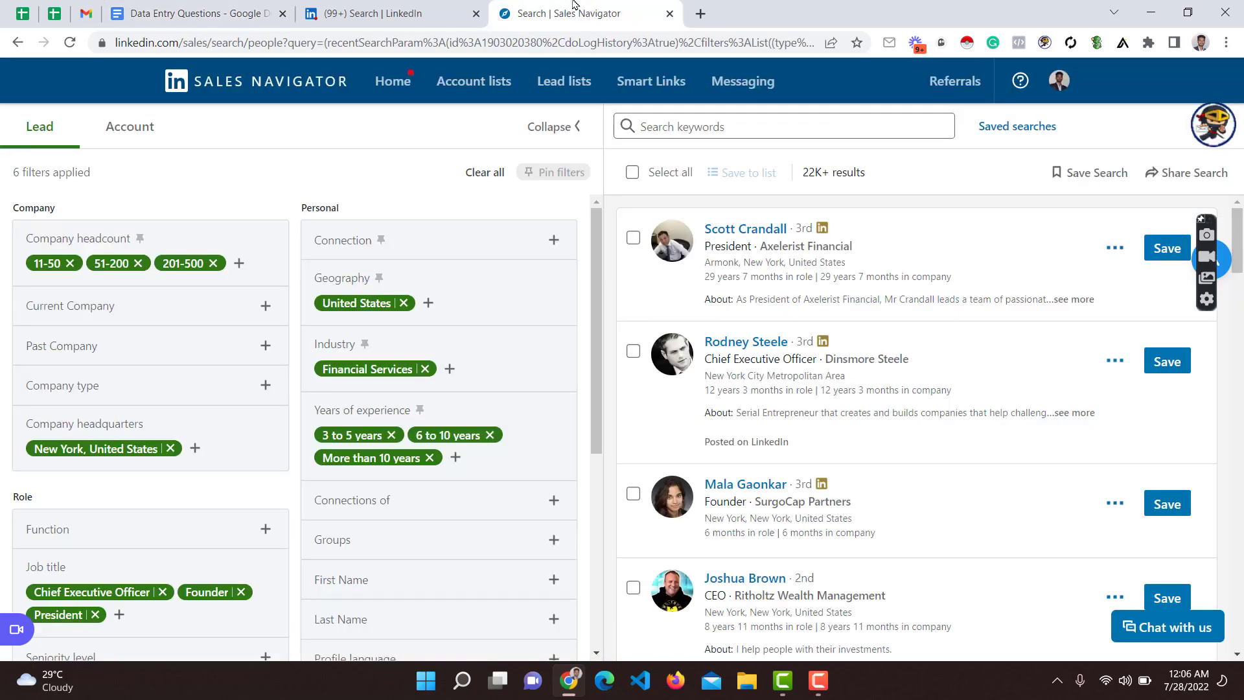